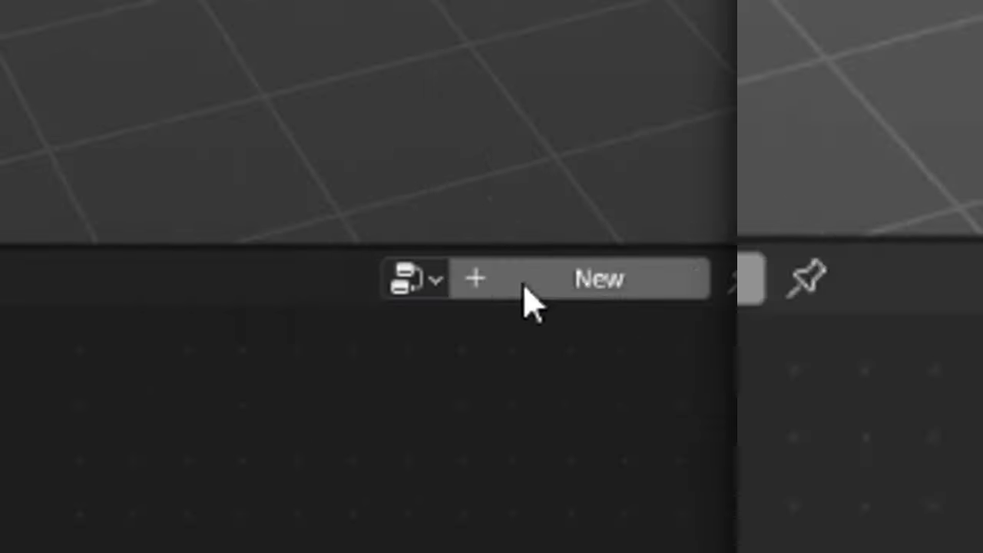
left_click(530, 296)
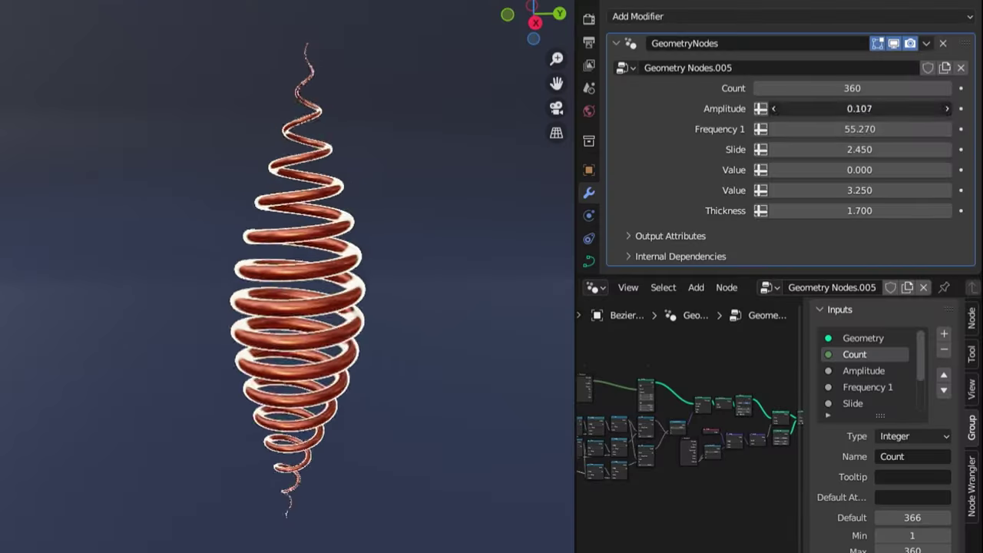
left_click_drag(859, 108, 833, 108)
mouse_move(859, 149)
left_mouse_down()
mouse_move(906, 149)
mouse_move(859, 149)
left_mouse_up()
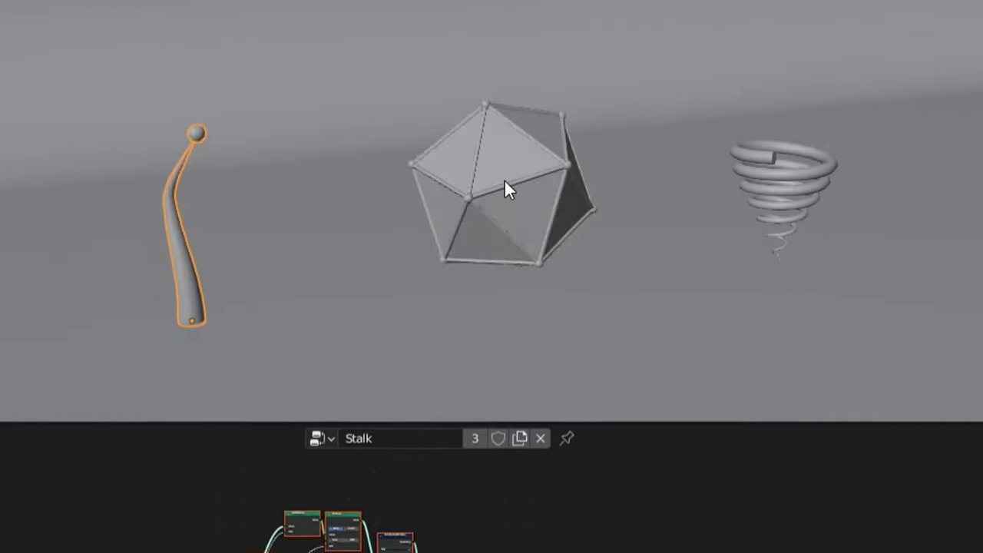
left_click(503, 184)
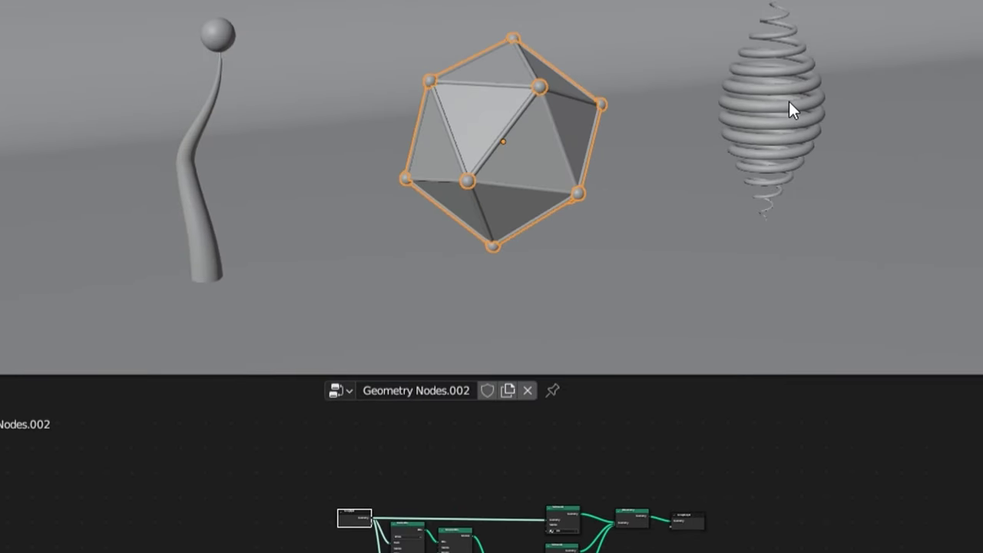
left_click(787, 135)
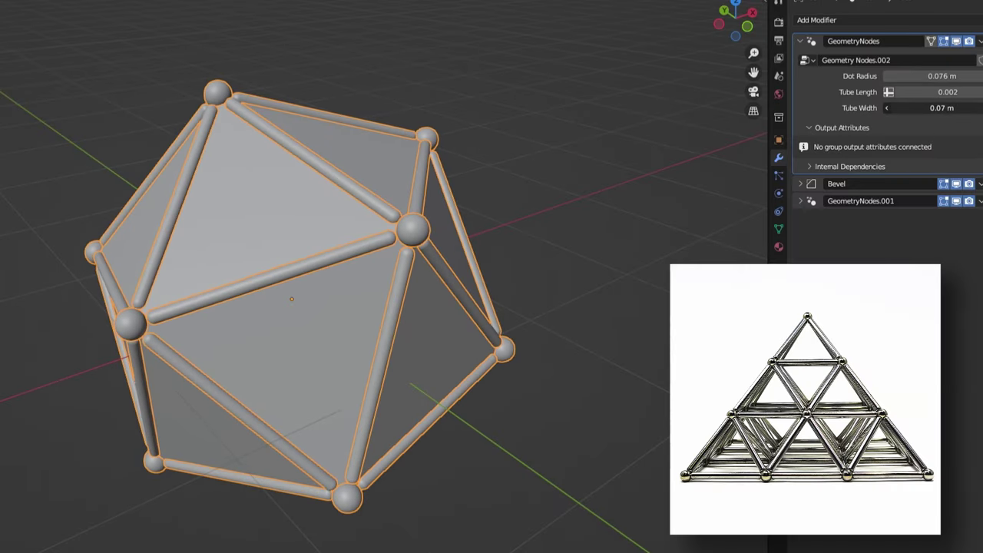
left_click_drag(888, 92, 872, 92)
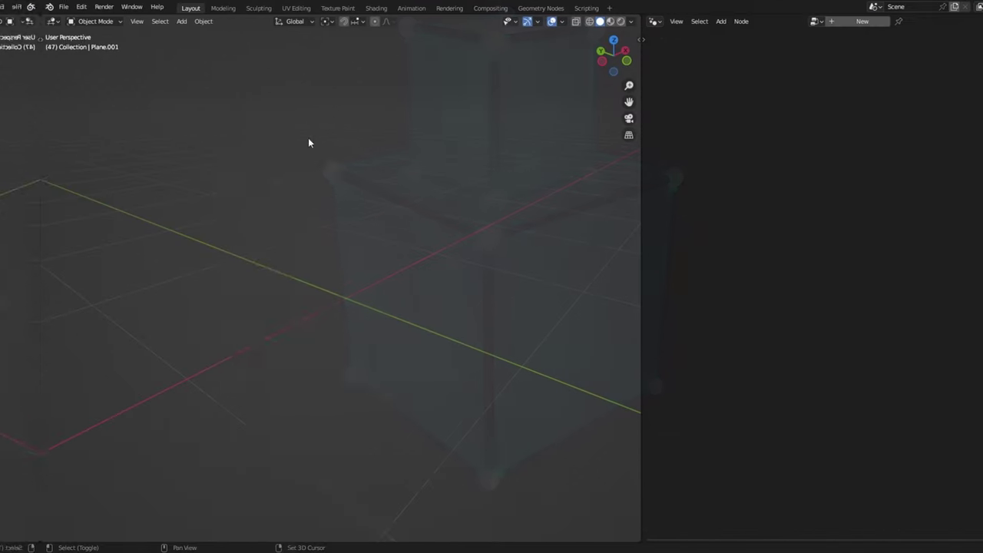
- Add an icosphere at the origin with 1 subdivision and a 1 m radius
key("shift+a")
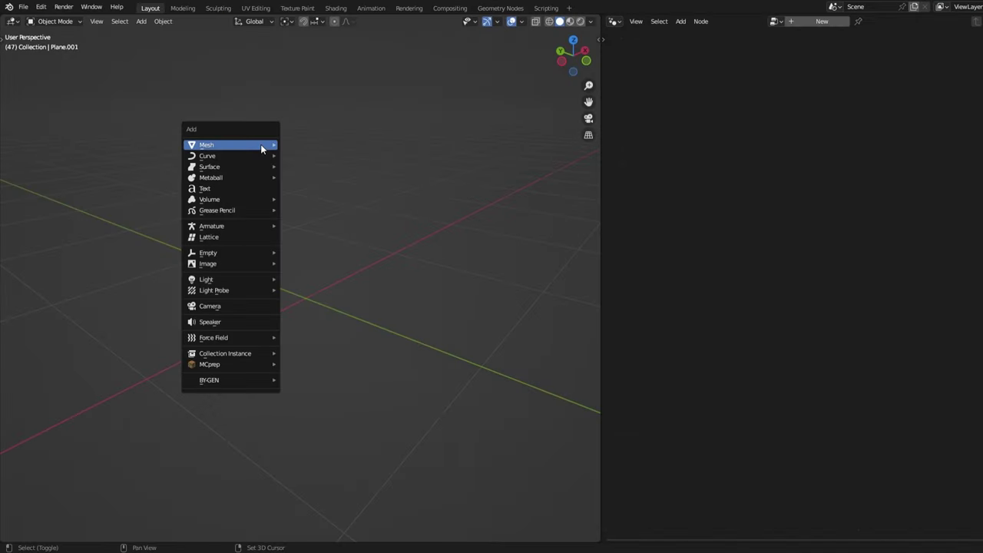
mouse_move(262, 148)
left_click(326, 189)
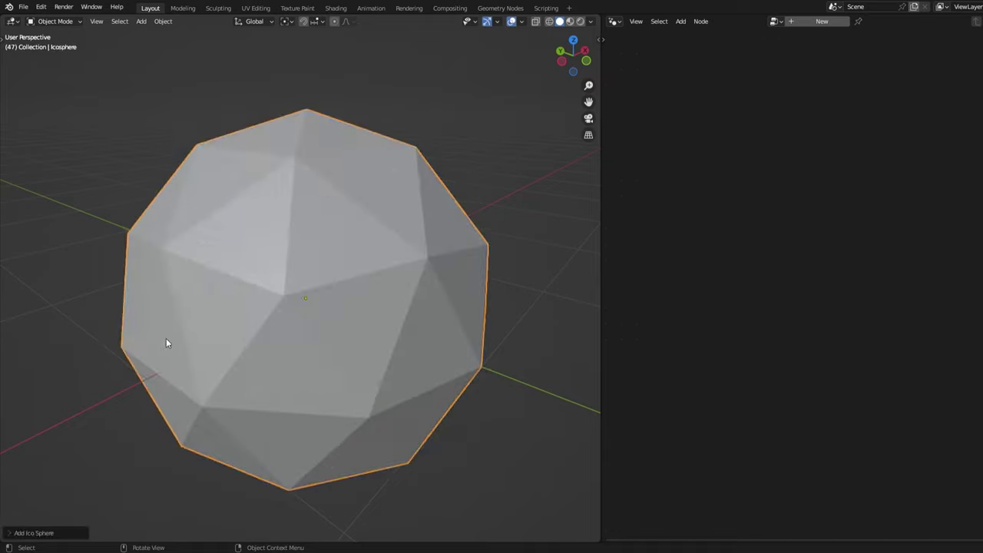
left_click(12, 536)
left_click(197, 188)
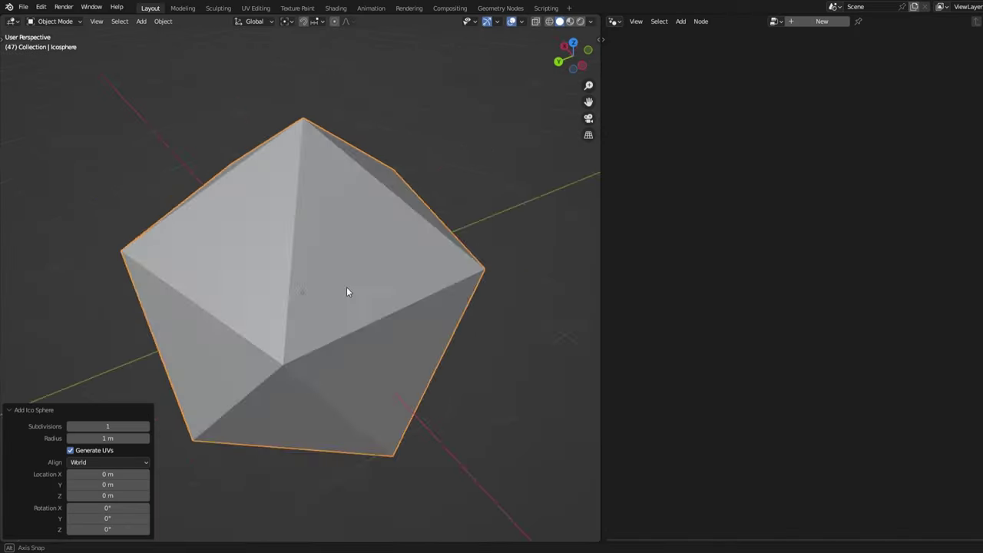
middle_click_drag(346, 286, 403, 283)
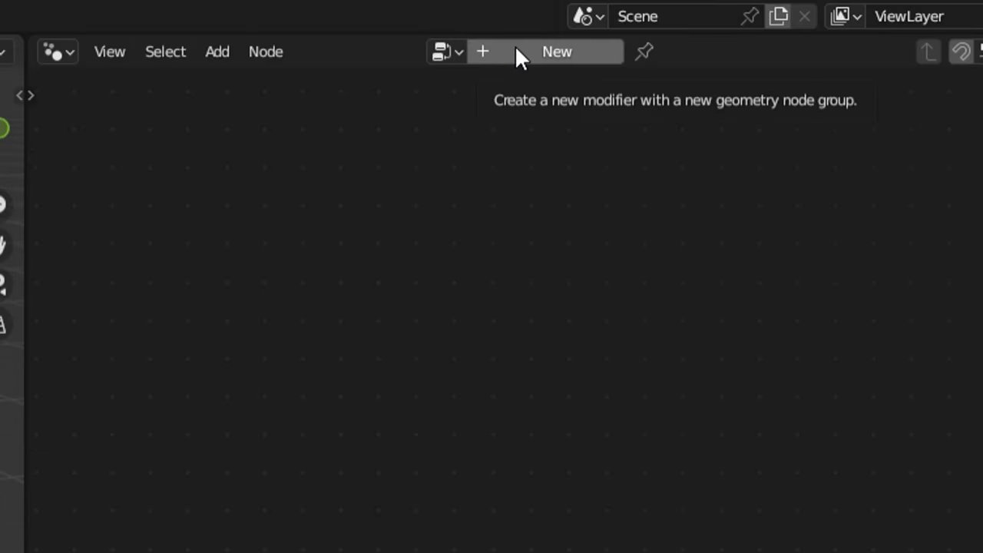
- Create a new geometry node group on the icosphere and name it Tubes/Balls
left_click(671, 36)
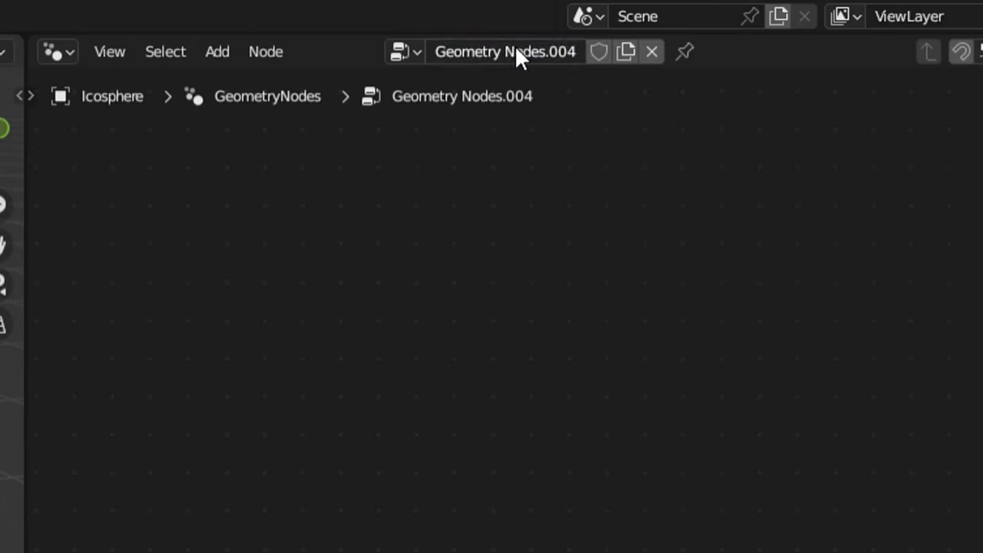
double_click(671, 36)
type("Tubes/Balls")
key("Return")
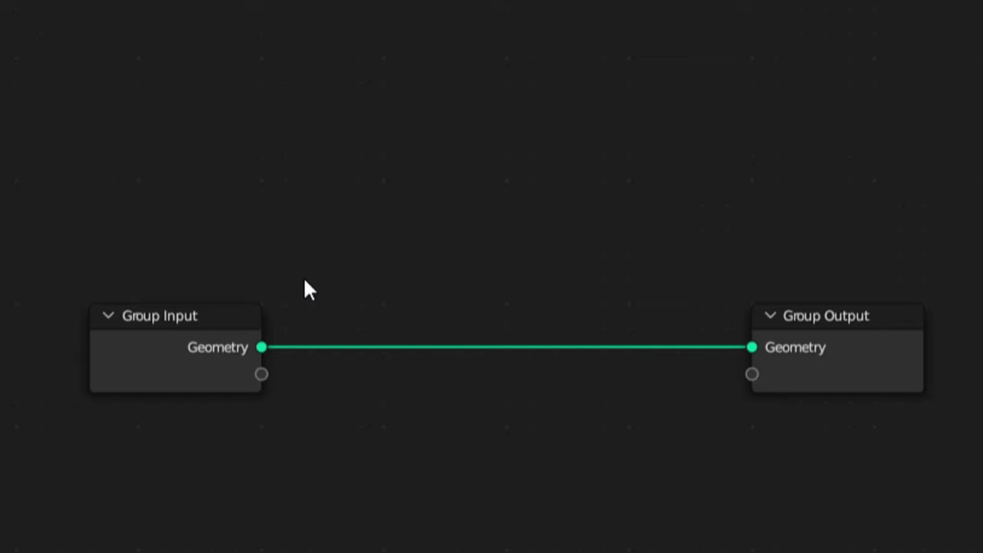
- Insert a Mesh to Points node between Group Input and Group Output and place it slightly below them
key("shift+a")
left_click(248, 20)
type("me")
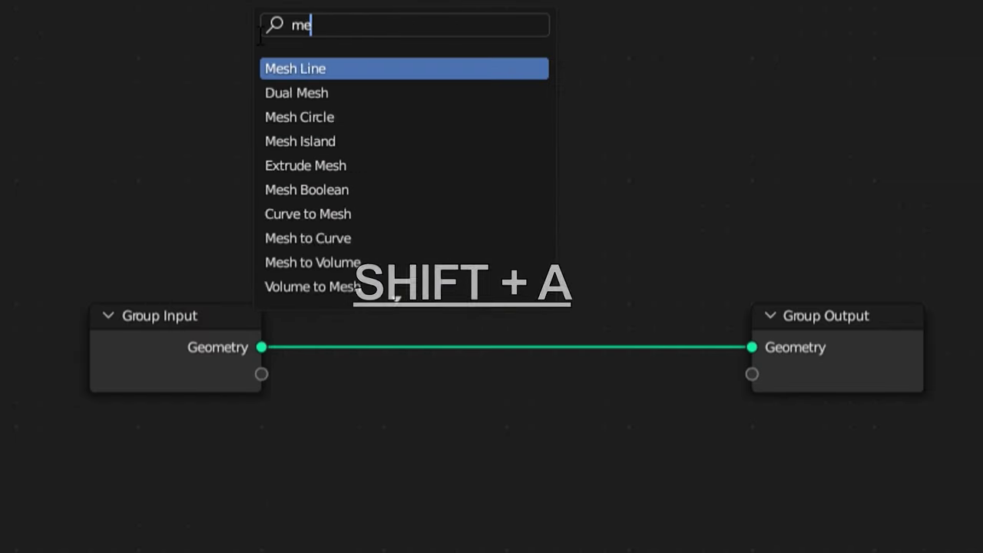
type("sh to po")
left_click(287, 68)
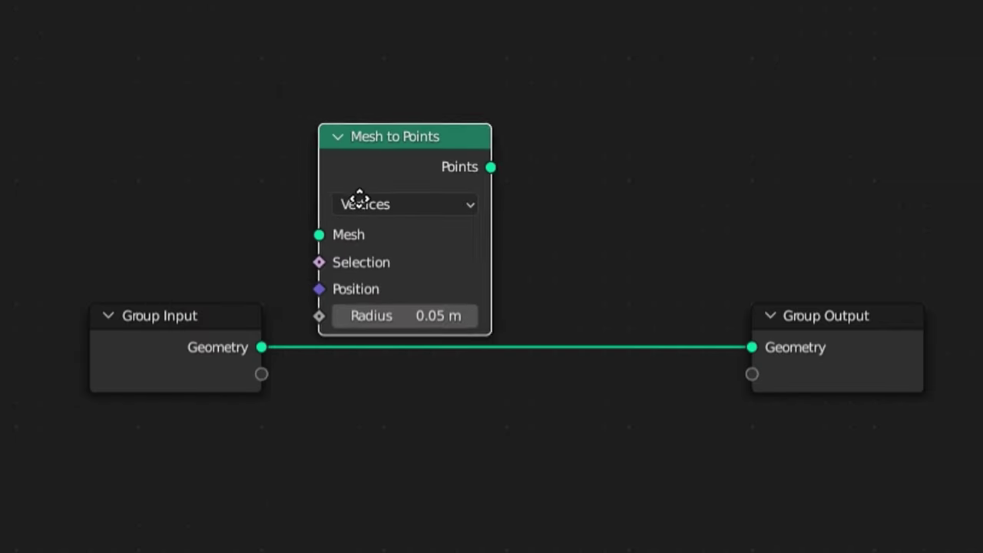
left_click(396, 303)
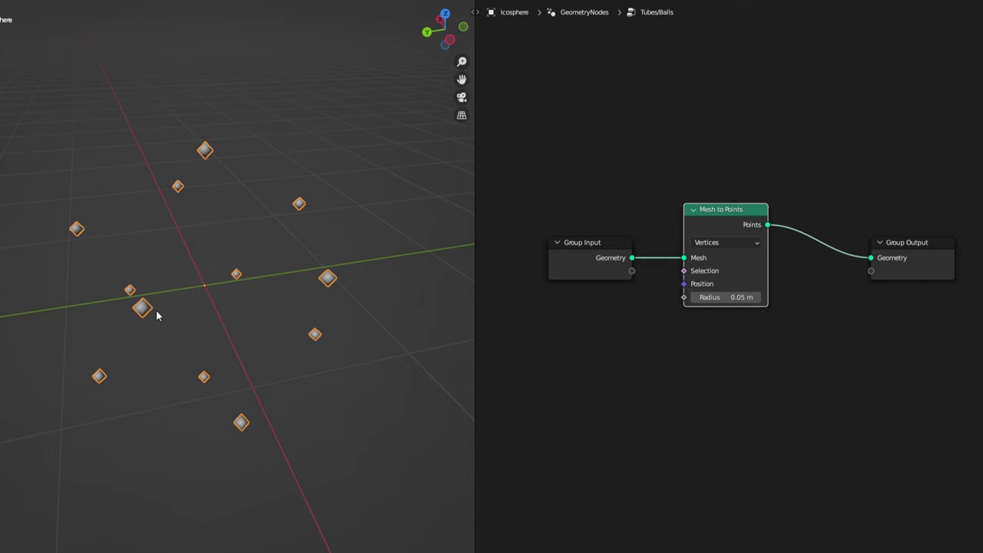
middle_click_drag(156, 315, 446, 276)
scroll(723, 233, "down", 1)
left_click_drag(723, 227, 724, 290)
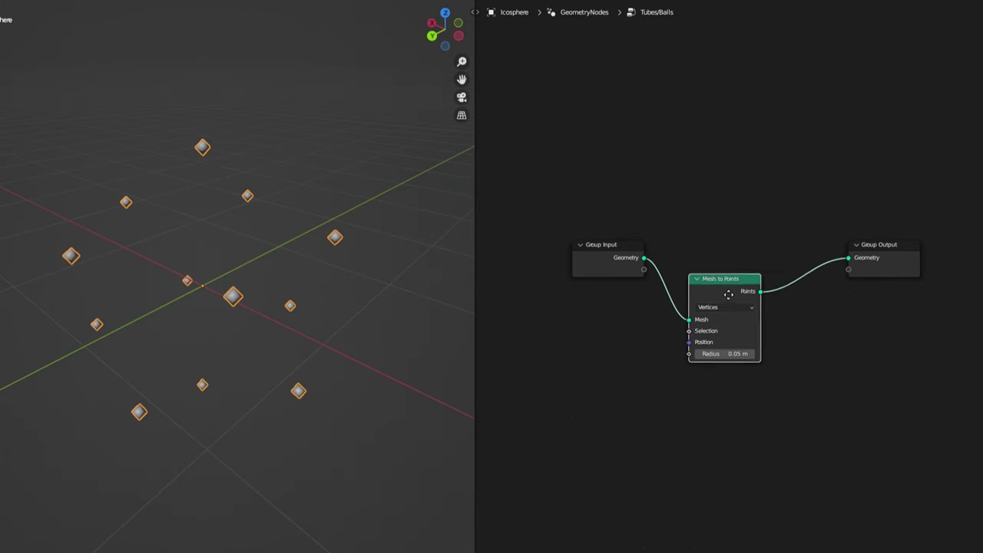
- Insert a Join Geometry node after Mesh to Points and also connect the Group Input geometry to it
key("shift+a")
left_click(791, 248)
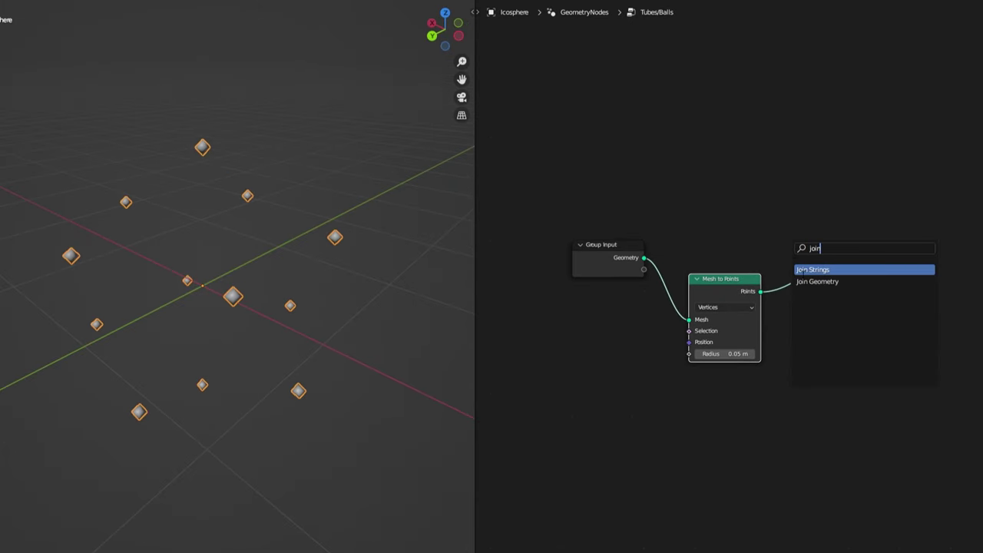
left_click(807, 282)
left_click(809, 287)
left_click_drag(644, 258, 795, 275)
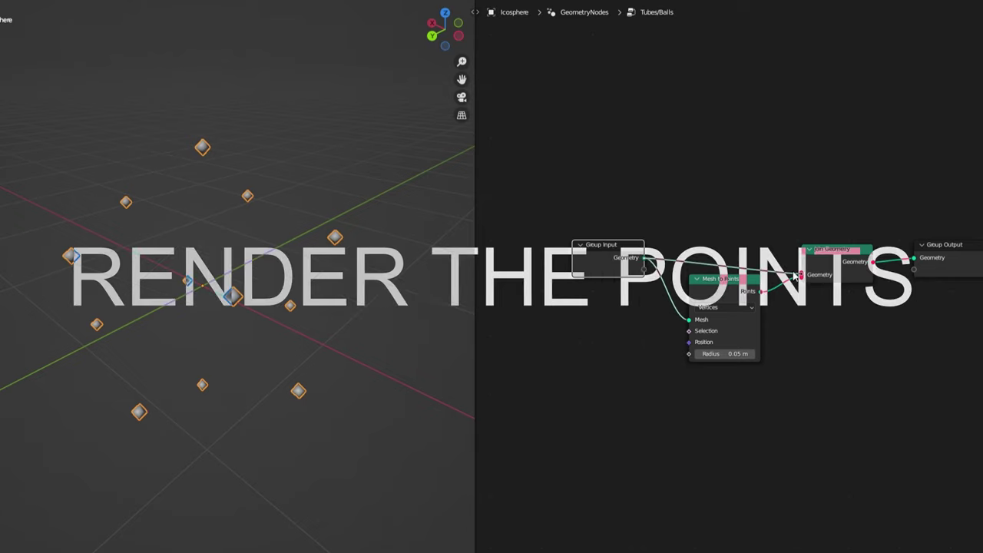
- Insert an Instance on Points node between Mesh to Points and Join Geometry
type("instance on po")
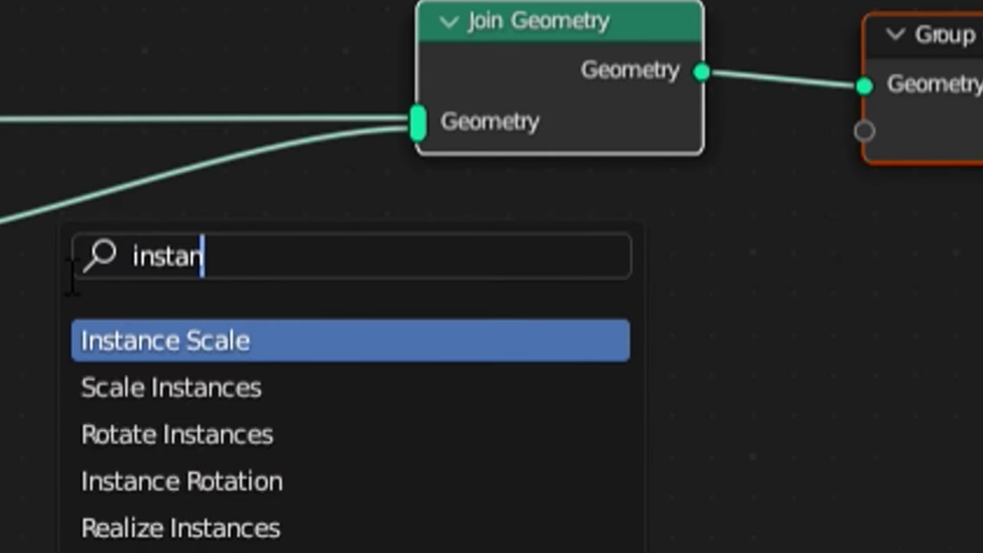
left_click(248, 353)
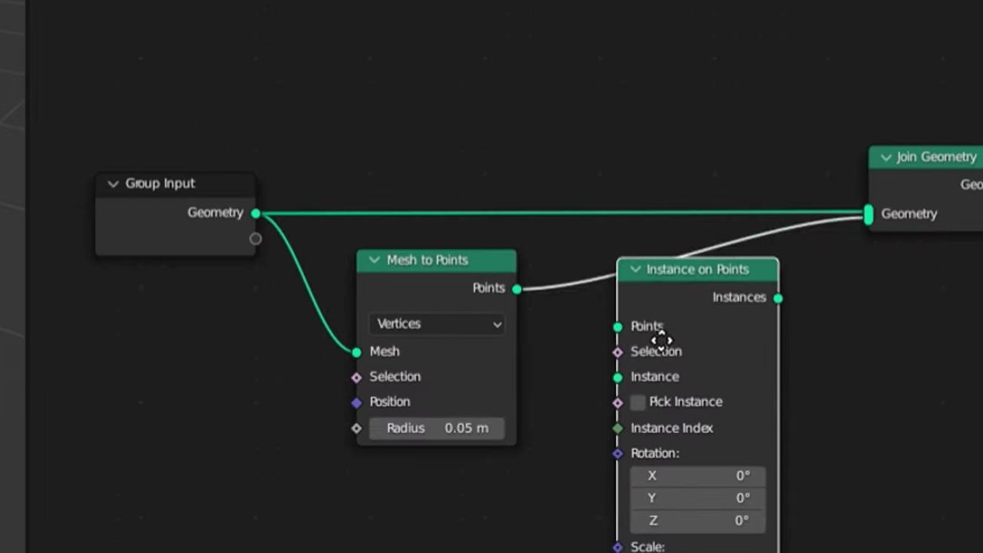
left_click(645, 330)
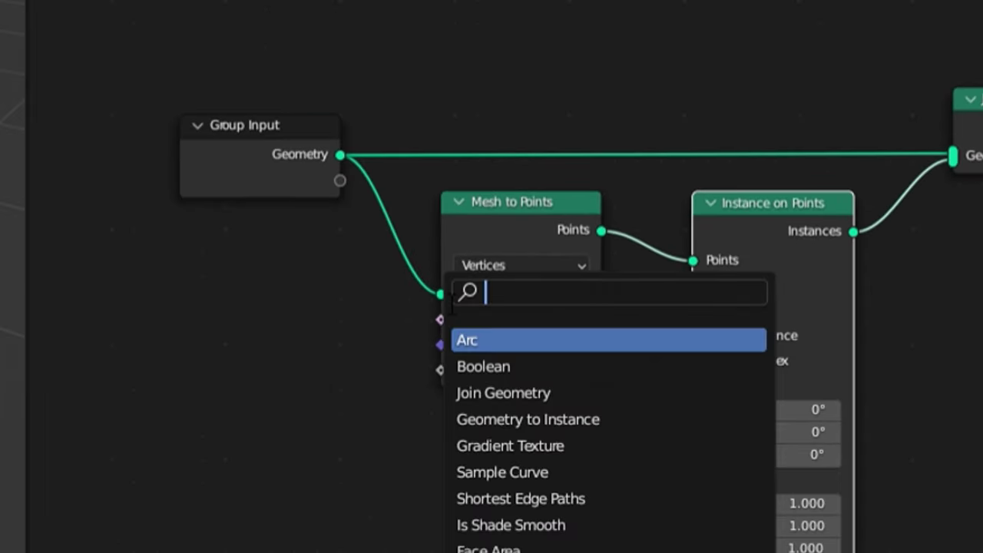
- Connect a new UV Sphere node to the Instance input of Instance on Points and set its radius to 0.07 m
type("uv so")
key("Return")
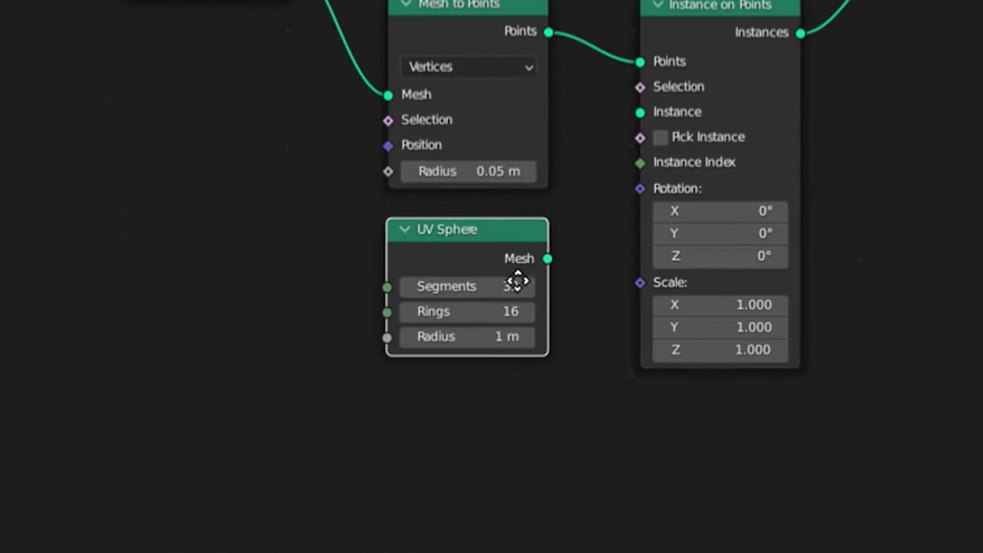
left_click(574, 478)
left_click_drag(645, 132, 645, 131)
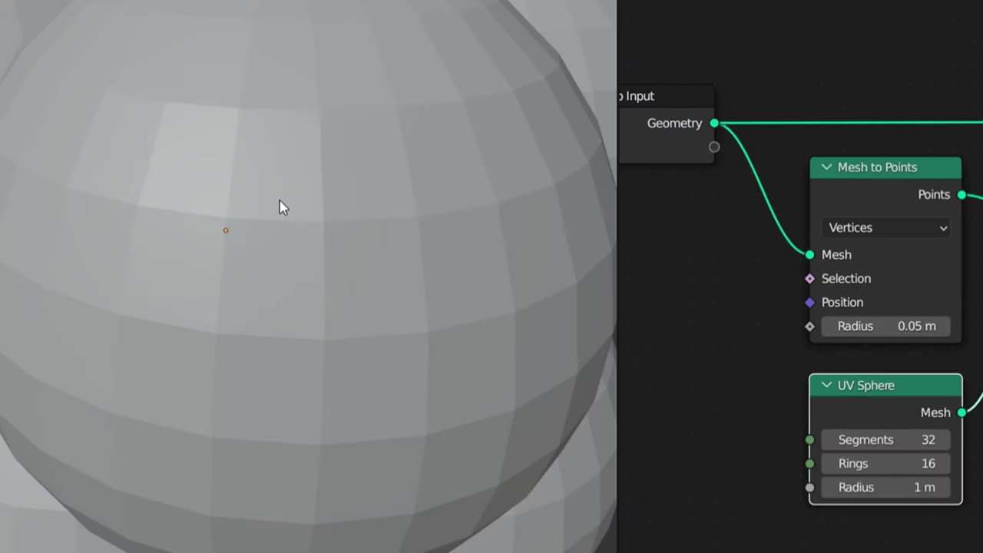
scroll(281, 203, "down", 5)
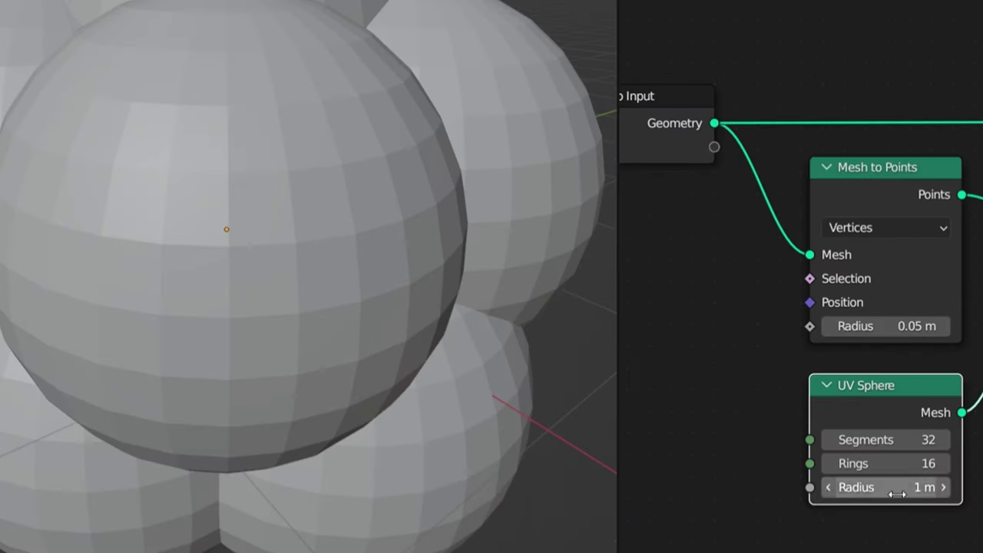
left_click_drag(896, 494, 825, 494)
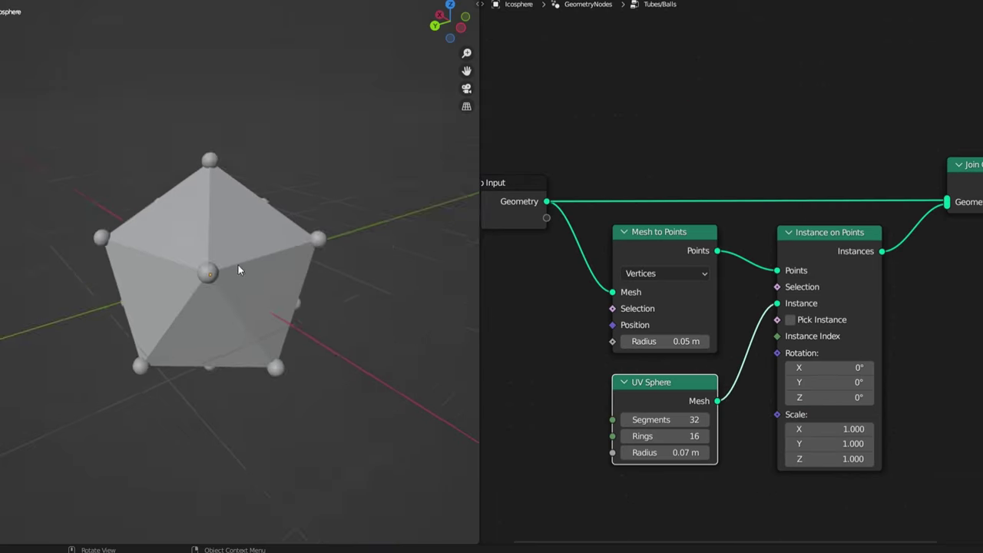
- Insert a Set Shade Smooth node between Instance on Points and Join Geometry
scroll(281, 255, "up", 5)
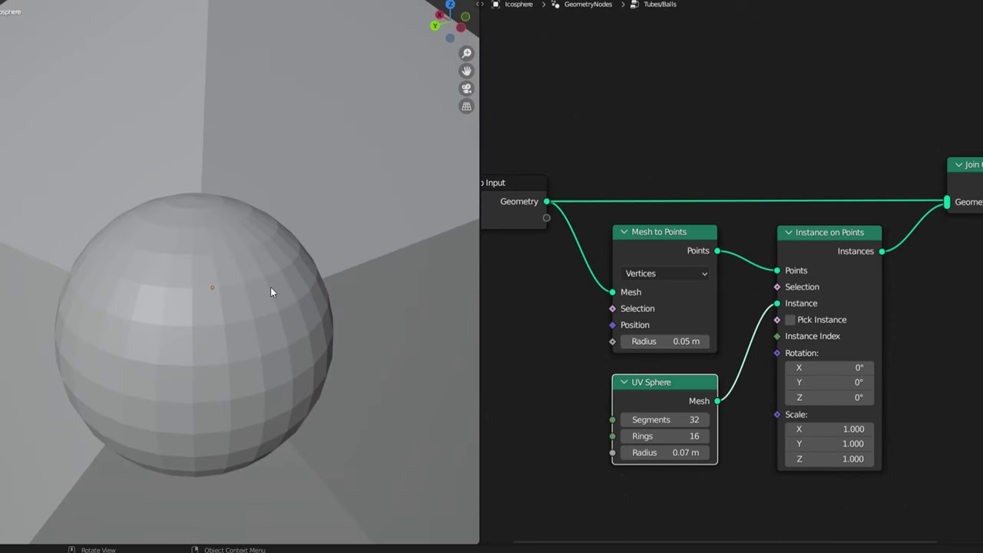
middle_click_drag(886, 235, 672, 229)
key("shift+a")
left_click(675, 229)
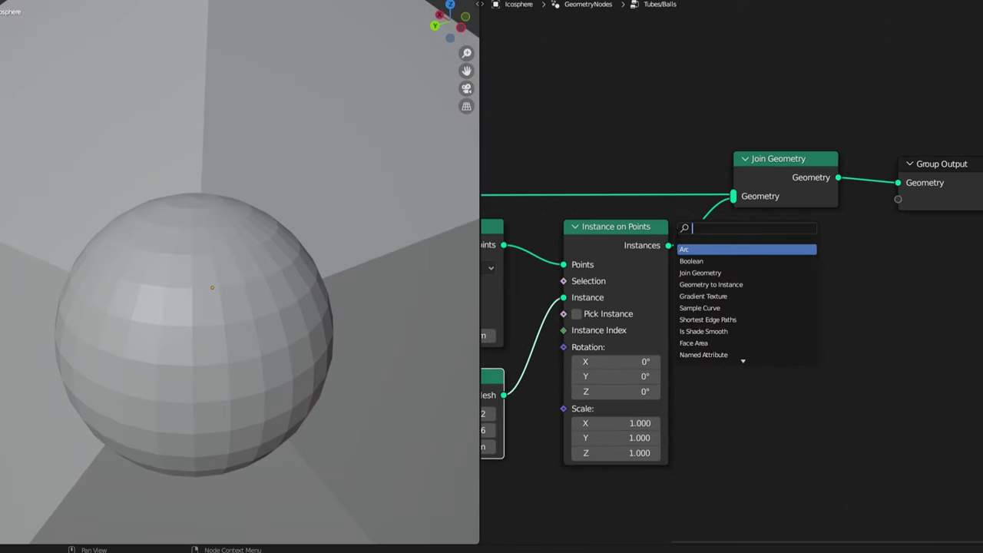
type("set sha")
key("Return")
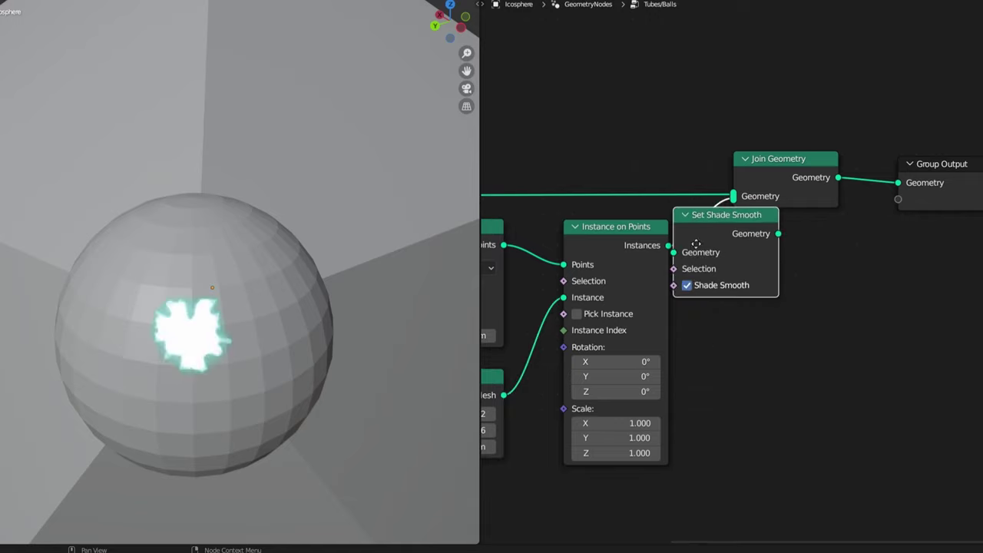
left_click(749, 245)
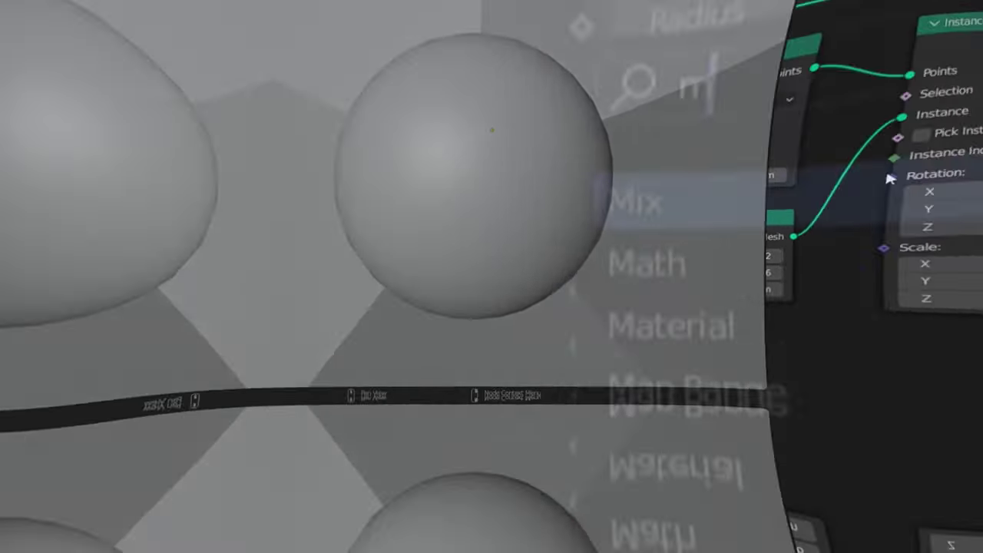
- Add a Mesh to Curve node below UV Sphere and connect the Group Input geometry to its Mesh input
type("mesh")
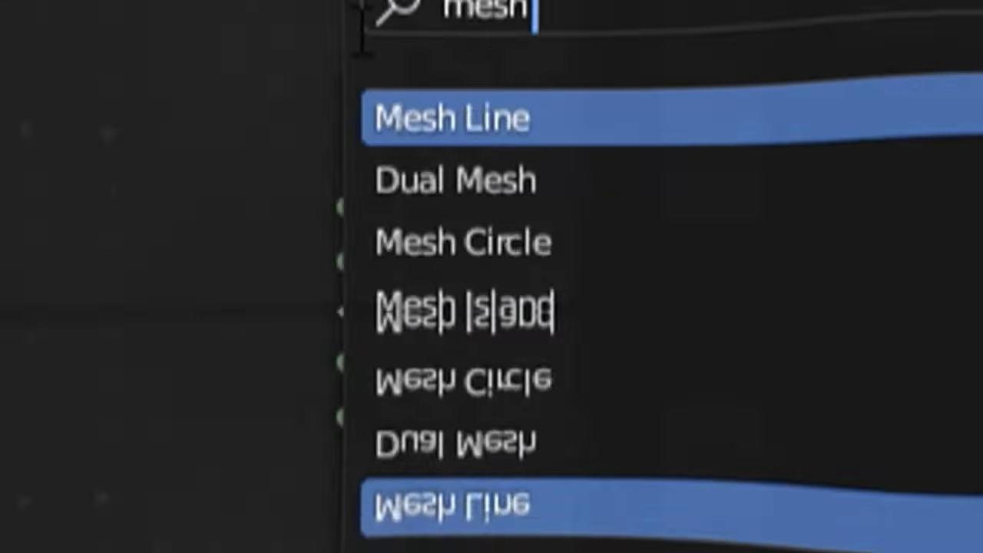
type(" to c")
left_click(222, 340)
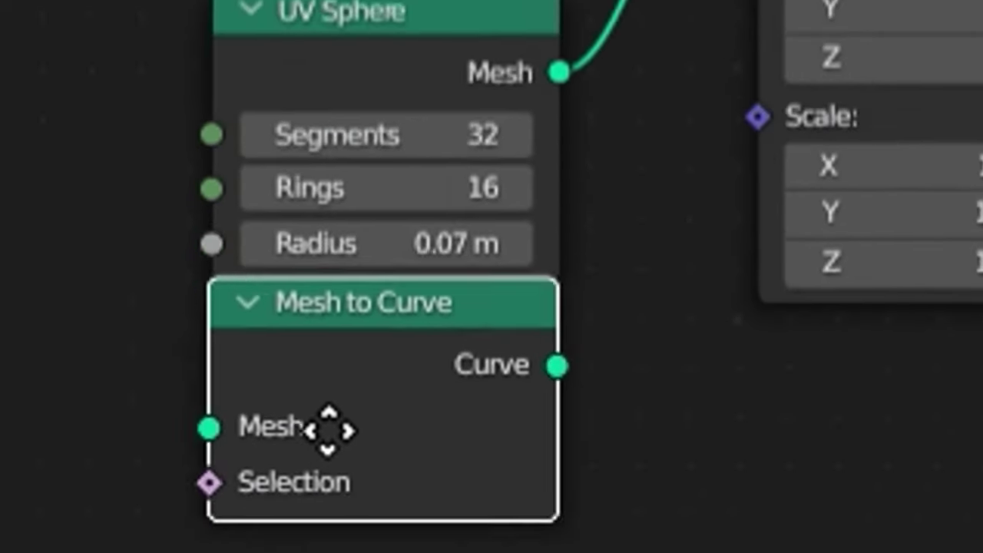
left_click(371, 360)
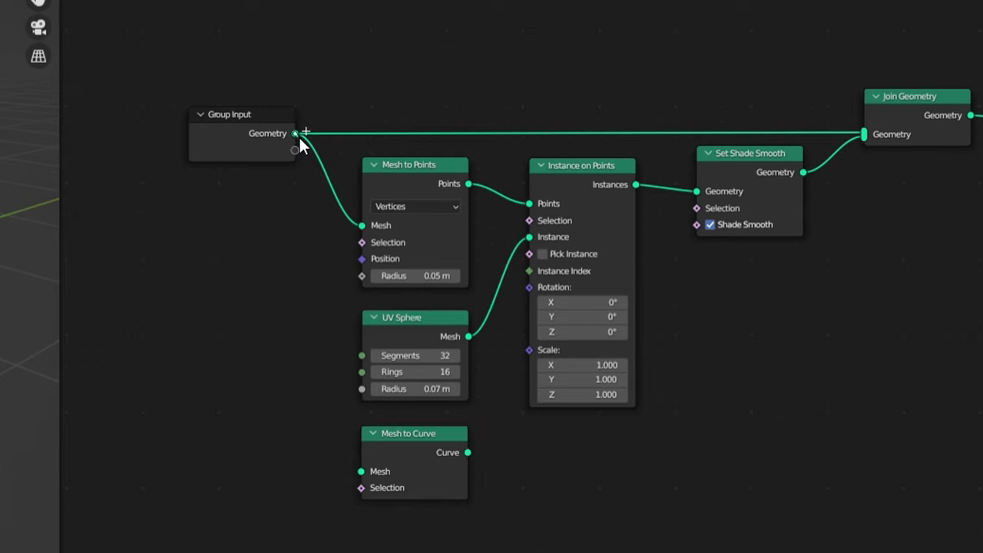
left_click_drag(352, 474, 361, 475)
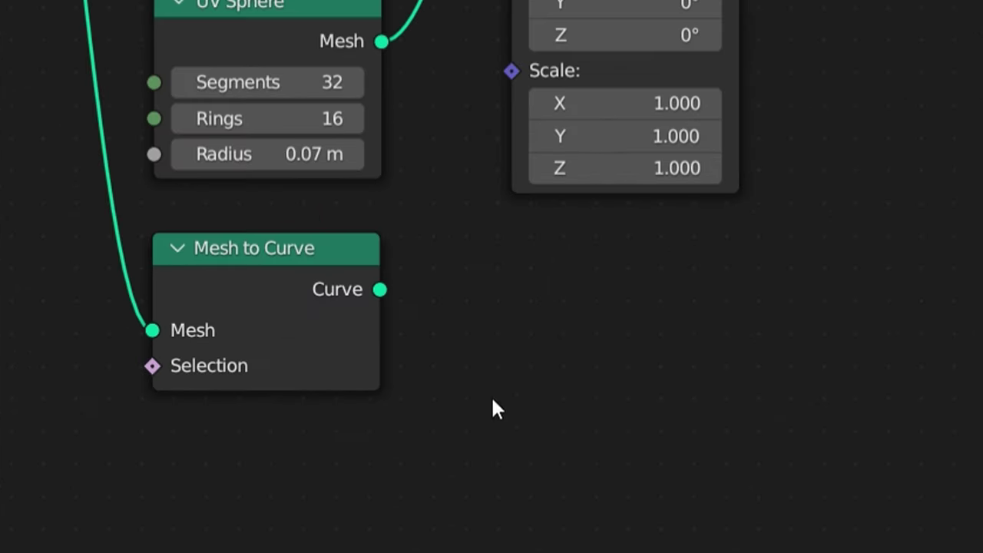
- Preview the Mesh to Curve output by connecting it to a Viewer node
left_click(428, 452)
left_click(295, 285, "ctrl+shift")
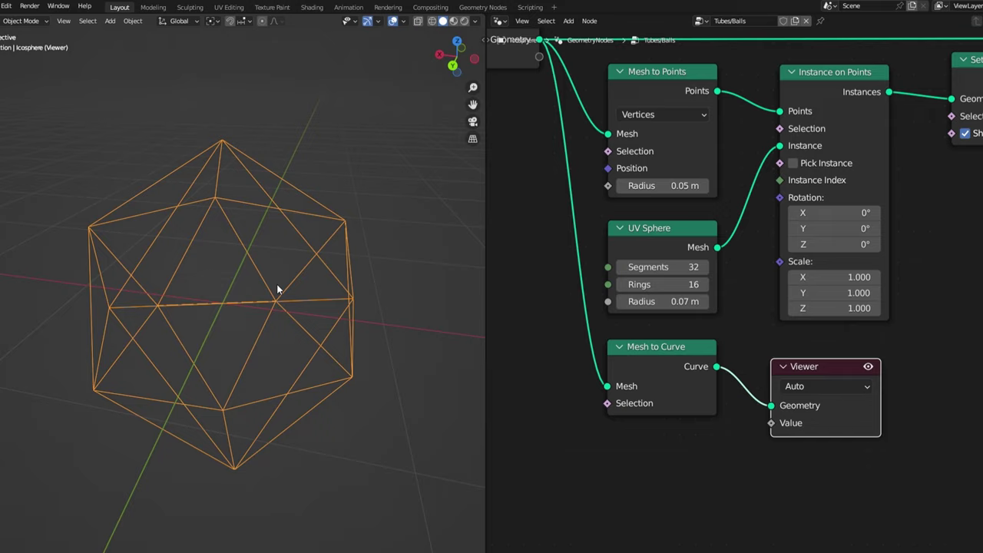
mouse_move(278, 289)
middle_mouse_down()
mouse_move(422, 286)
mouse_move(276, 279)
middle_mouse_up()
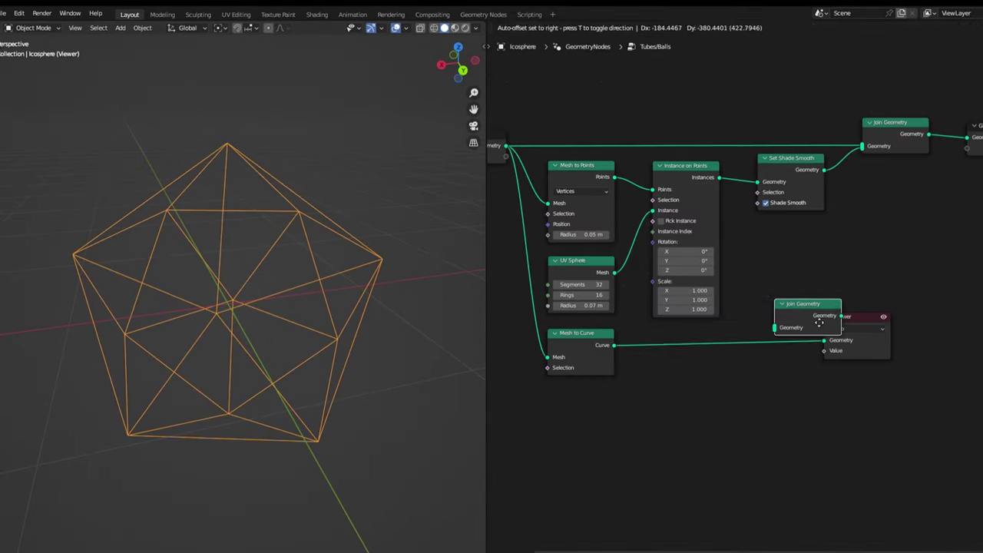
- Insert a duplicate Join Geometry node between Mesh to Curve and the Viewer, and connect the Instance on Points output to it
left_click_drag(780, 328, 723, 343)
left_click_drag(766, 280, 873, 365)
left_click_drag(769, 332, 842, 332)
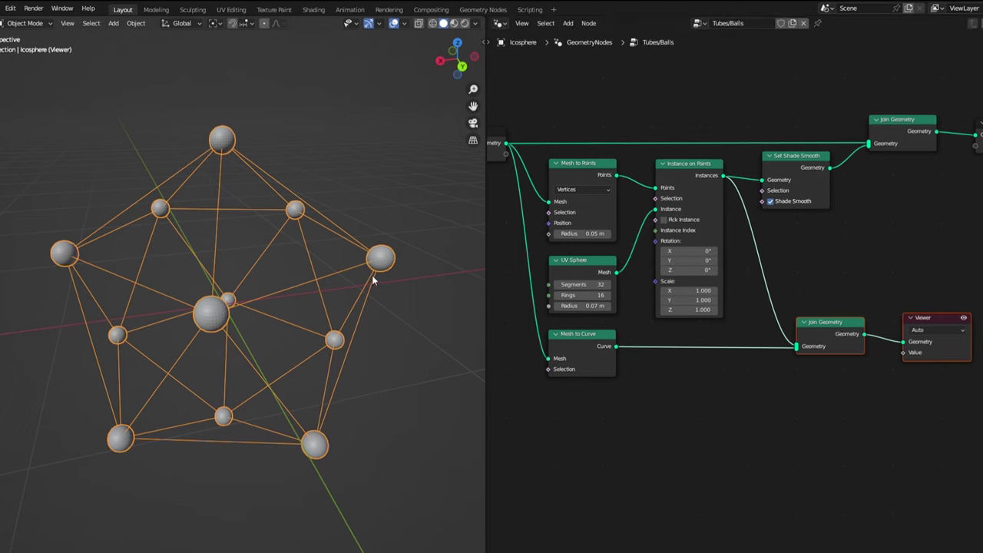
- Insert a Trim Curve node between Mesh to Curve and the lower Join Geometry node
scroll(373, 280, "up", 5)
left_click(419, 23)
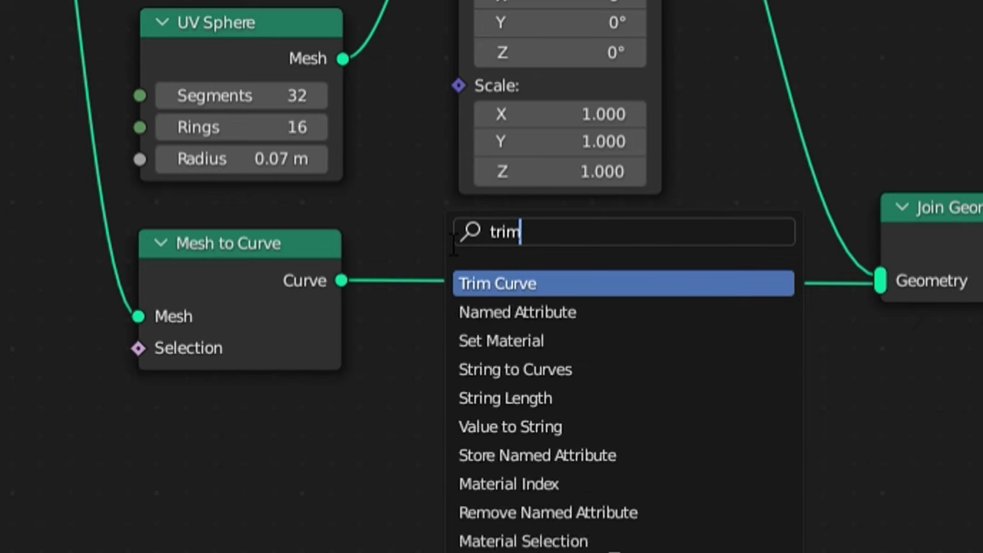
type("c")
key("Return")
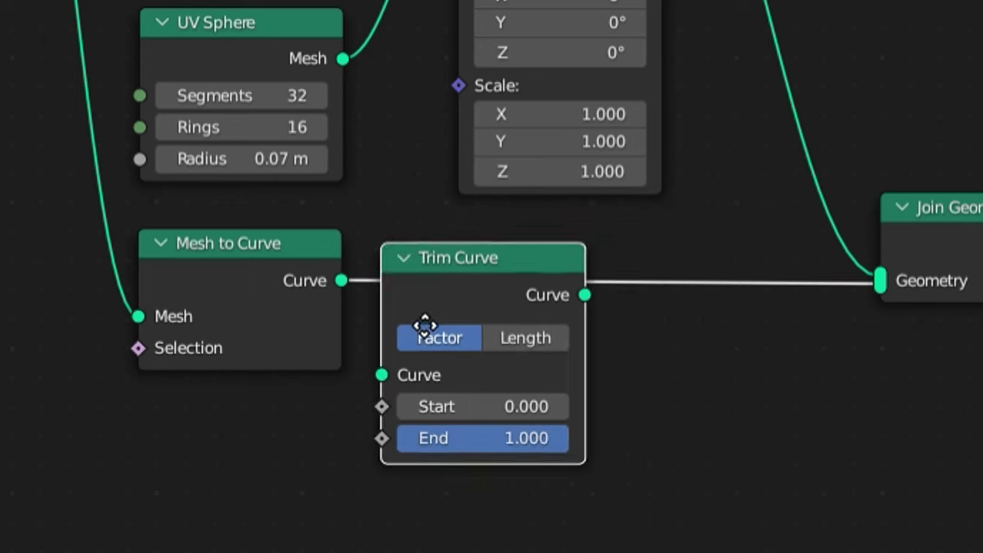
left_click(502, 296)
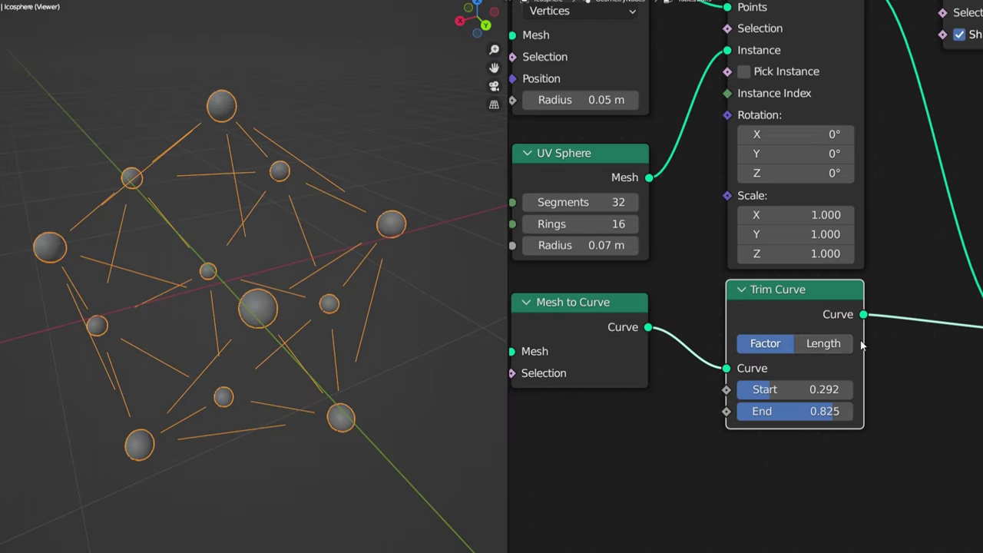
- Switch the Trim Curve node to Length mode and connect the Group Input Radius to its Start input
left_click(820, 347)
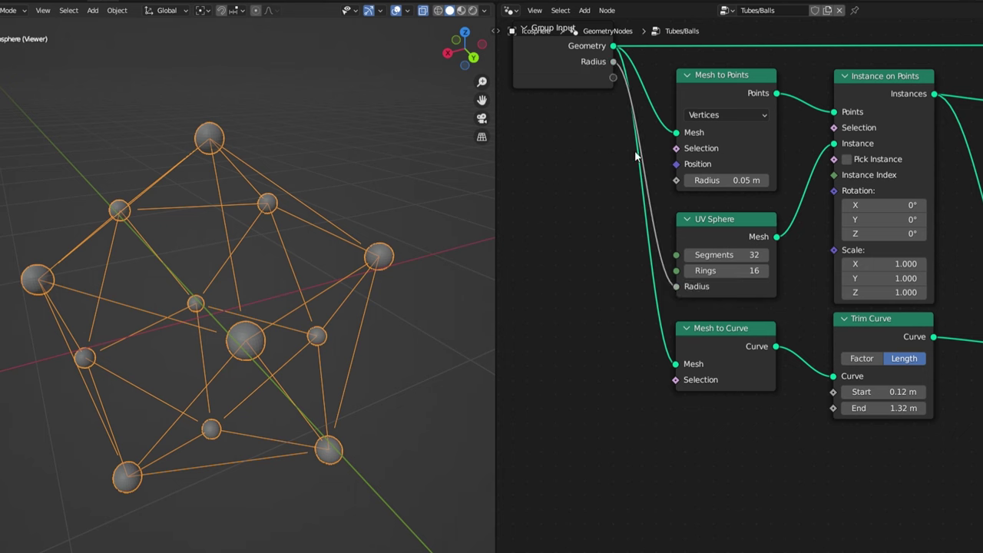
left_click_drag(612, 63, 631, 82)
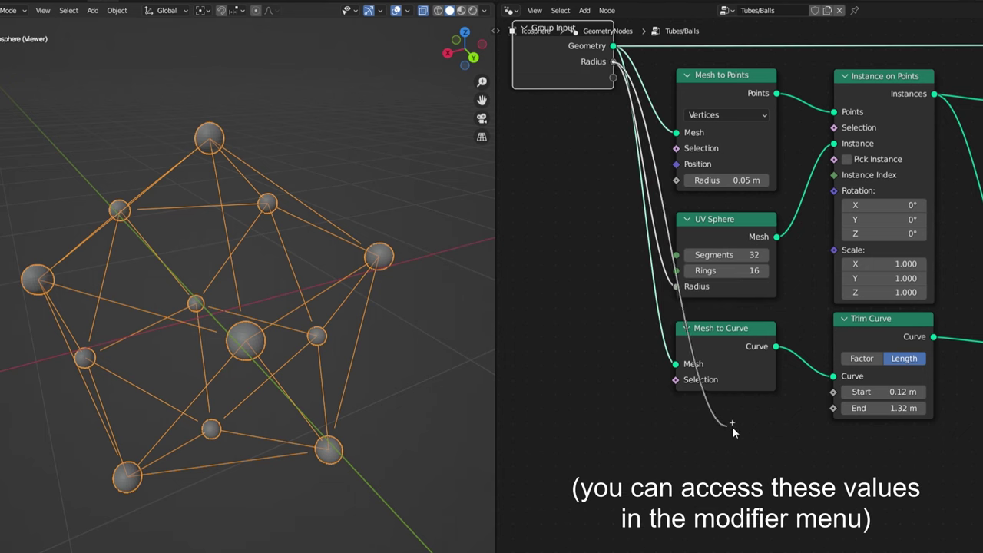
left_click_drag(836, 391, 835, 391)
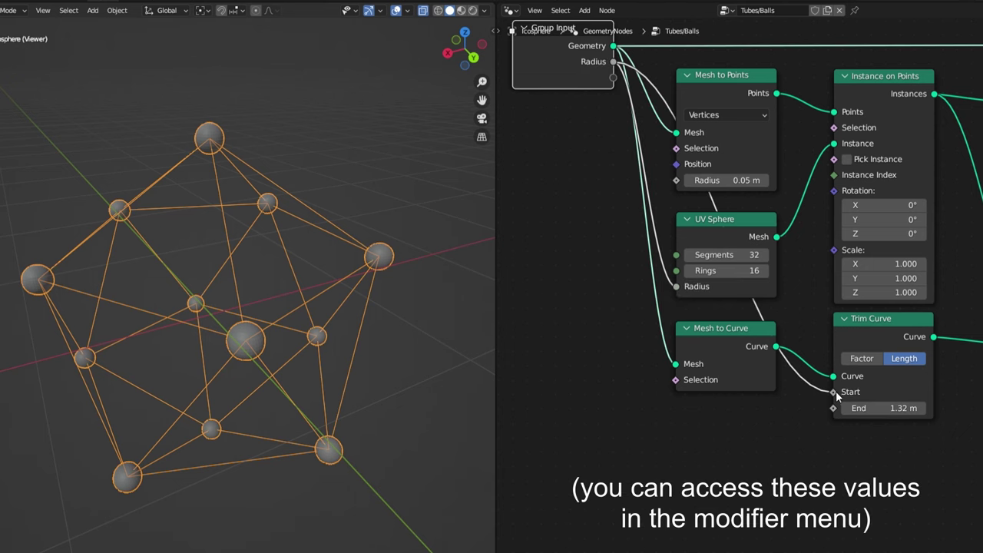
- Insert a Reverse Curve node between Trim Curve and the lower Join Geometry node
scroll(305, 360, "up", 2)
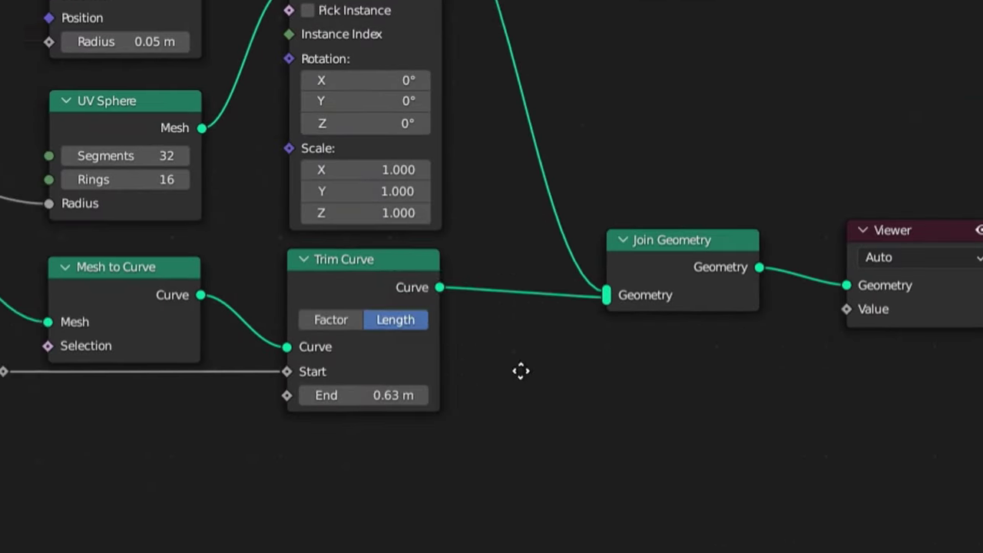
key("shift+a")
left_click(982, 380)
type("reve")
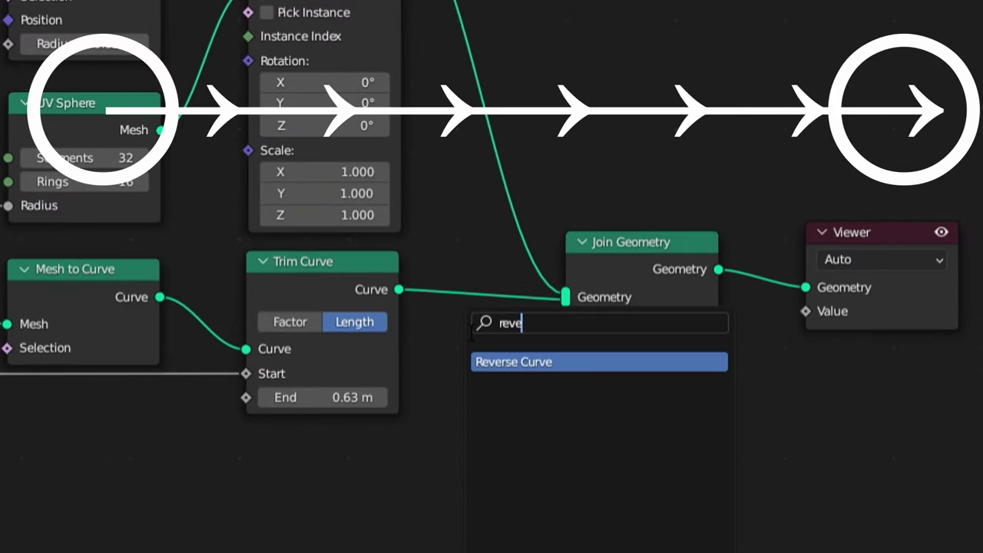
type("rse")
key("Return")
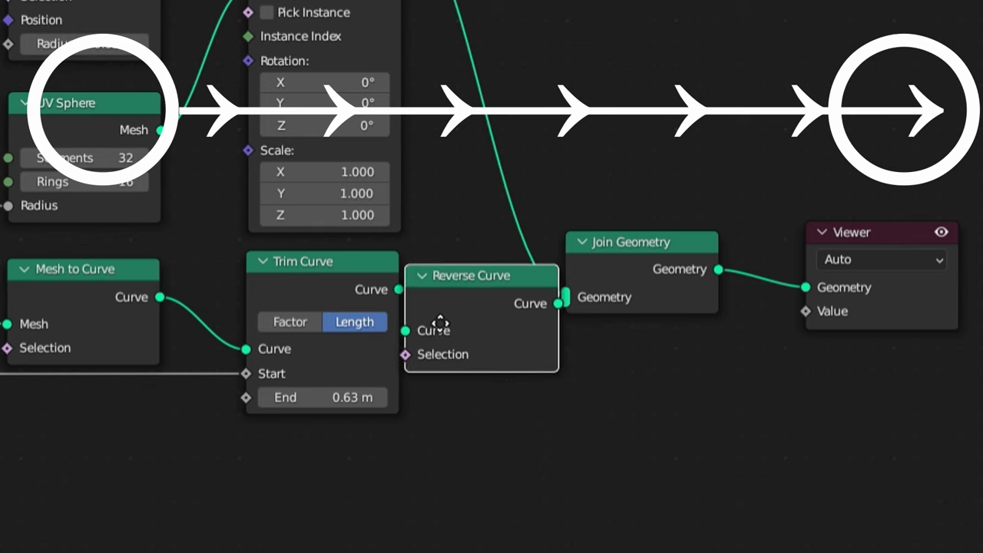
left_click(431, 315)
- Duplicate the Trim Curve node and insert the copy between Reverse Curve and Join Geometry
left_click(330, 284)
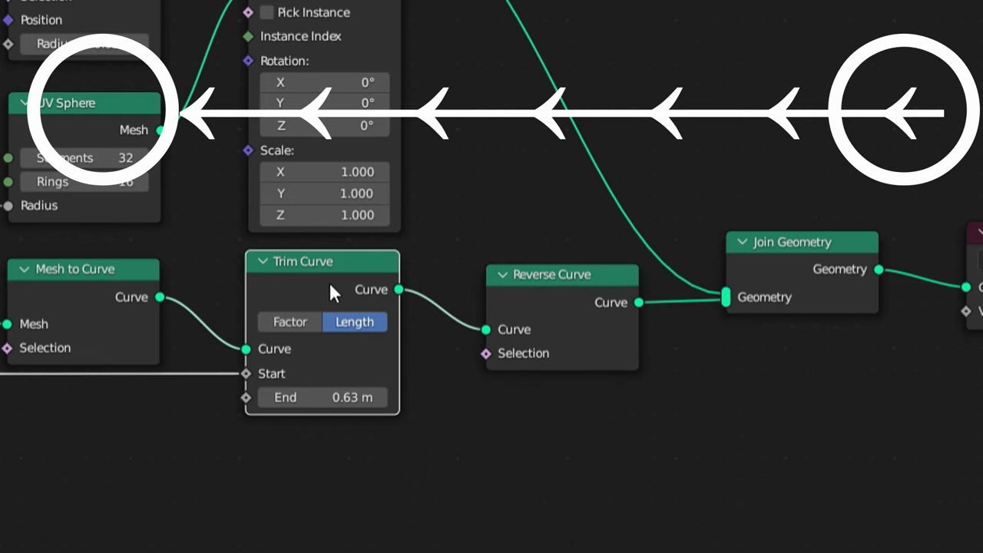
key("shift+d")
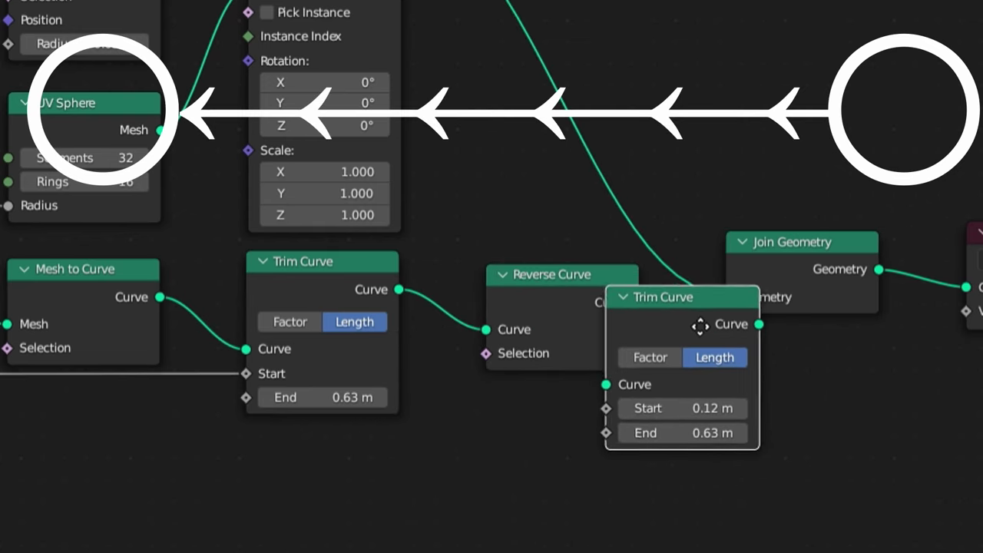
left_click(693, 307)
left_click_drag(809, 320, 773, 305)
scroll(675, 336, "down", 1)
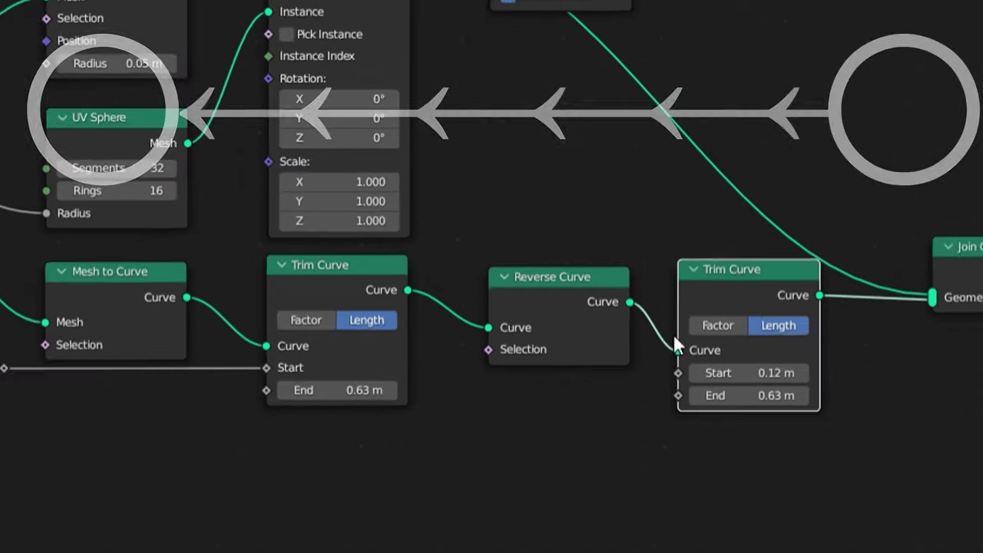
- Connect the Radius value from the Group Input to the second Trim Curve's Start input
scroll(673, 333, "down", 1)
middle_click_drag(297, 328, 368, 314)
left_click_drag(126, 353, 128, 351)
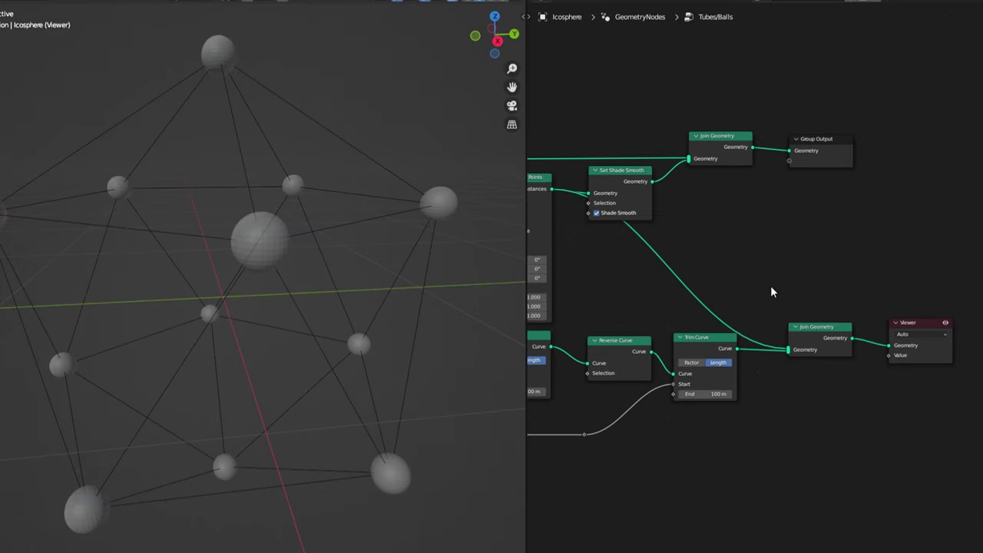
- Move the lower Join Geometry and Viewer nodes up and away from the second Trim Curve to make room
left_click_drag(802, 273, 954, 364)
key("g")
left_click(941, 266)
middle_click_drag(804, 262, 902, 268)
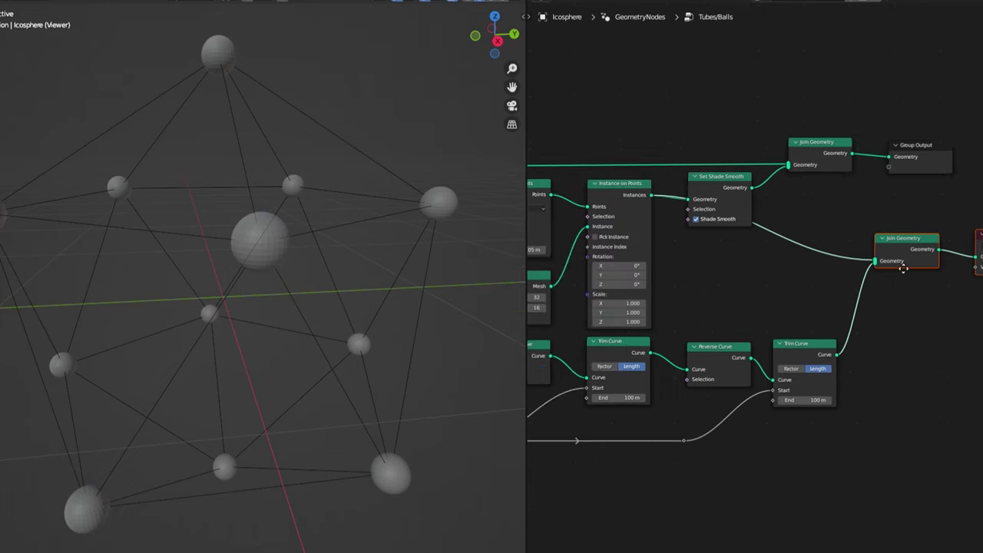
- Insert a Curve to Mesh node between the second Trim Curve and the lower Join Geometry node
type("curve to mesh")
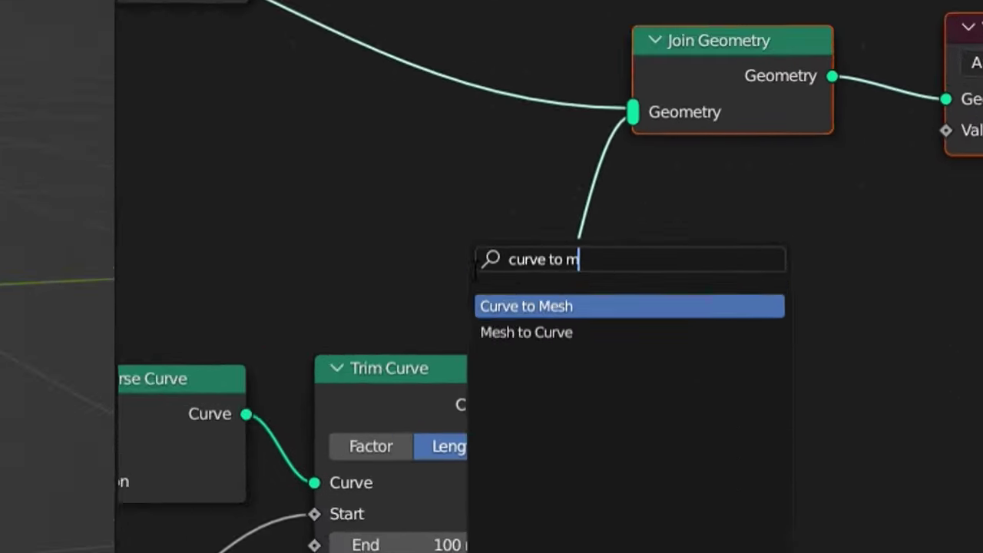
key("Return")
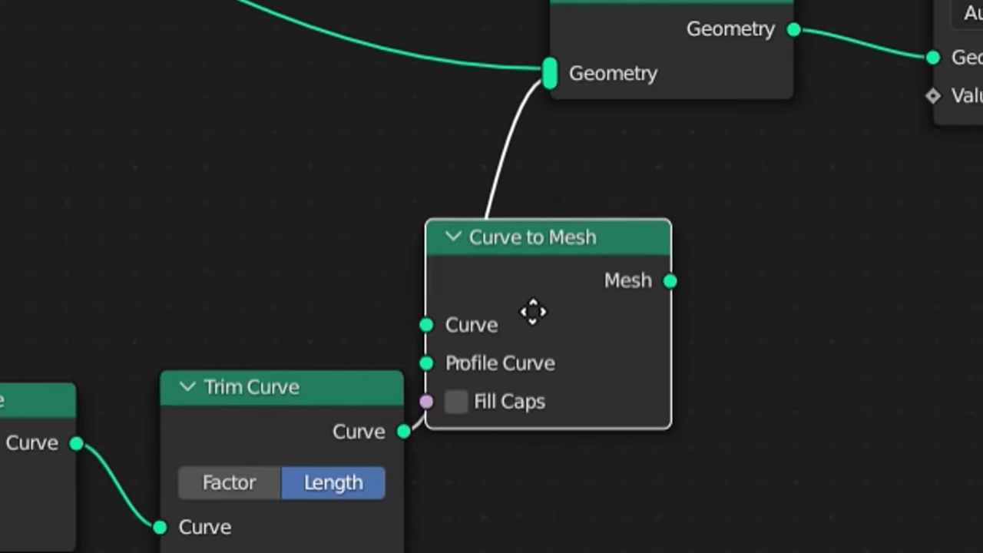
left_click(652, 311)
left_click_drag(695, 274, 702, 421)
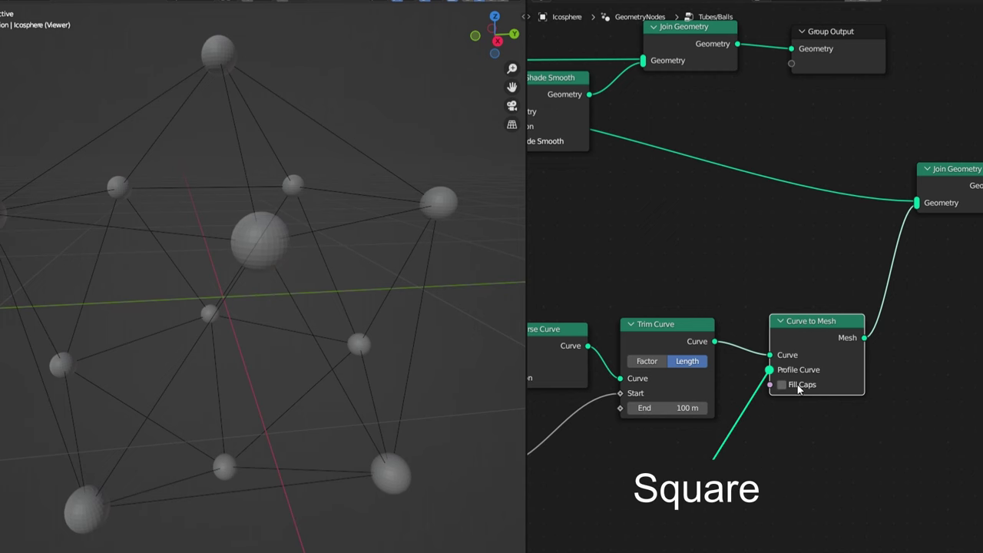
- Add a Quadrilateral node below the second Trim Curve and connect its curve to Curve to Mesh's Profile Curve
middle_click_drag(709, 444, 802, 324)
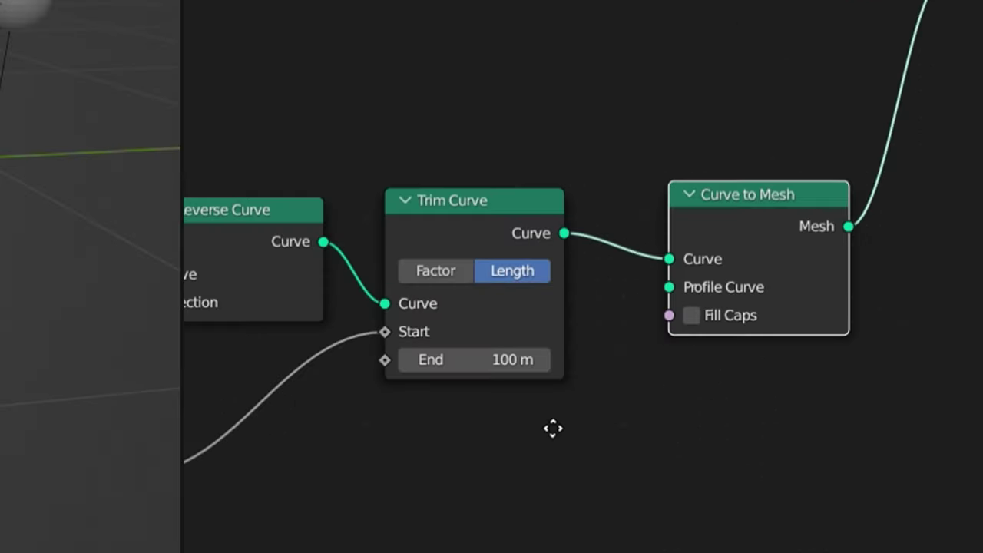
key("shift+a")
type("sq")
key("Return")
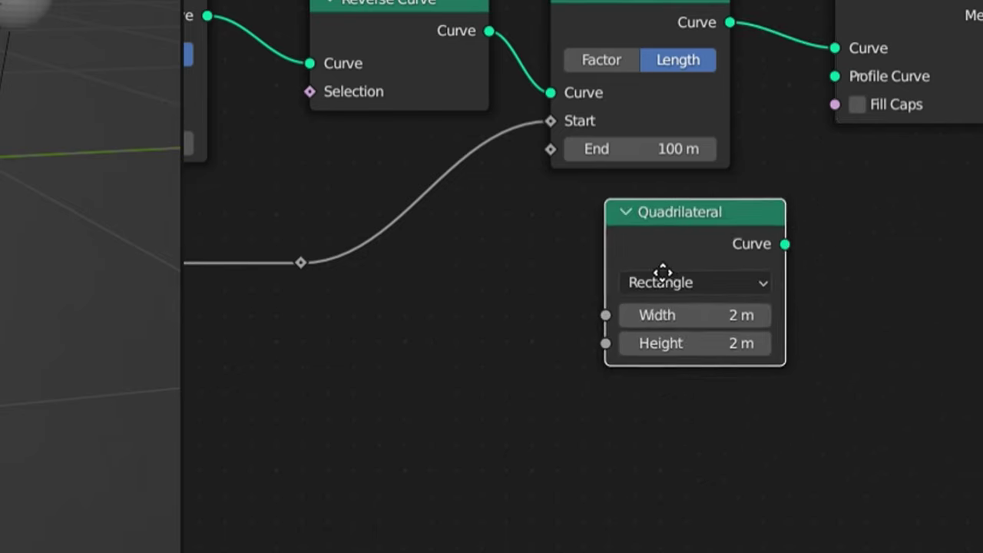
left_click(658, 270)
left_click_drag(824, 78, 832, 76)
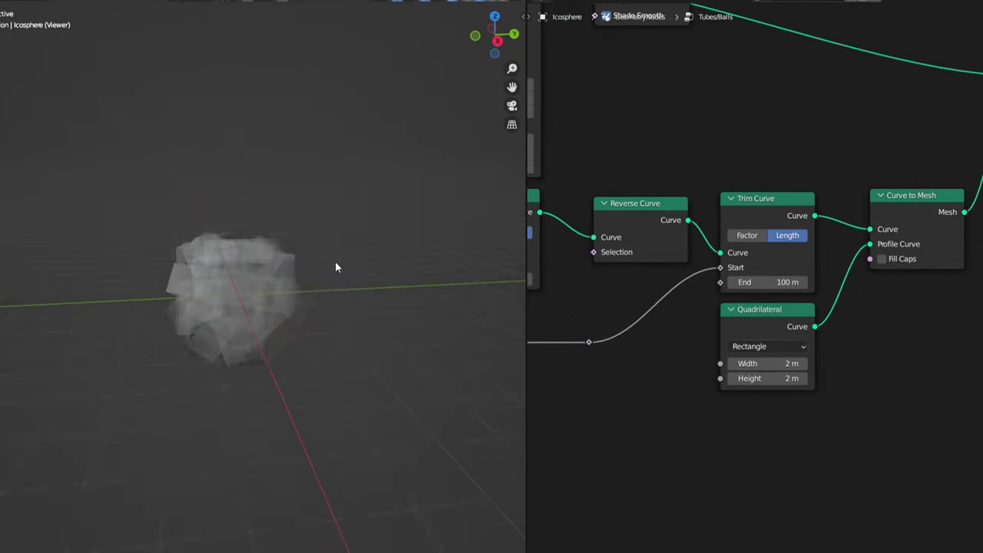
- Set the Quadrilateral's width and height to 0.04 m and drive both from a new Group Input Width socket
left_click(450, 2)
left_click_drag(766, 363, 615, 363)
left_click_drag(683, 363, 691, 363)
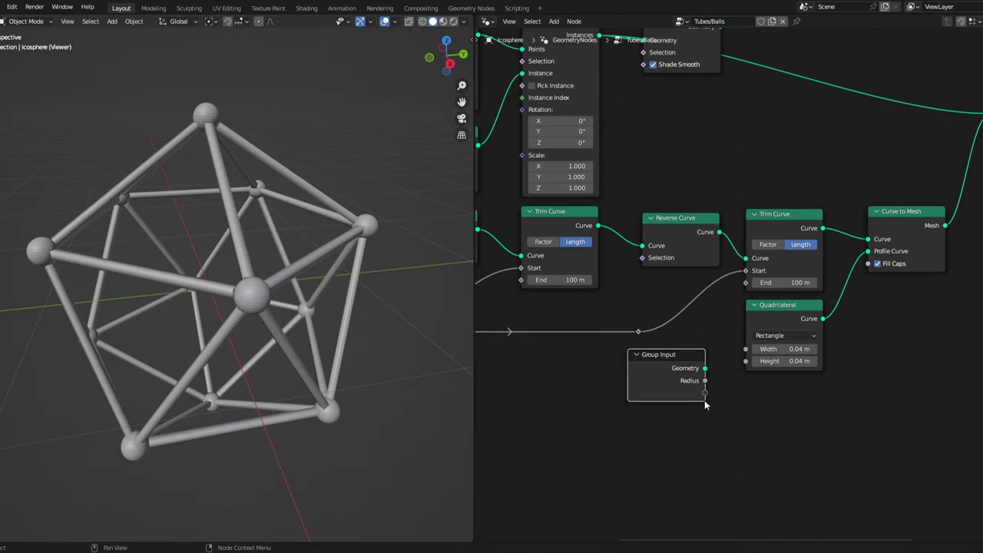
left_click_drag(704, 380, 736, 367)
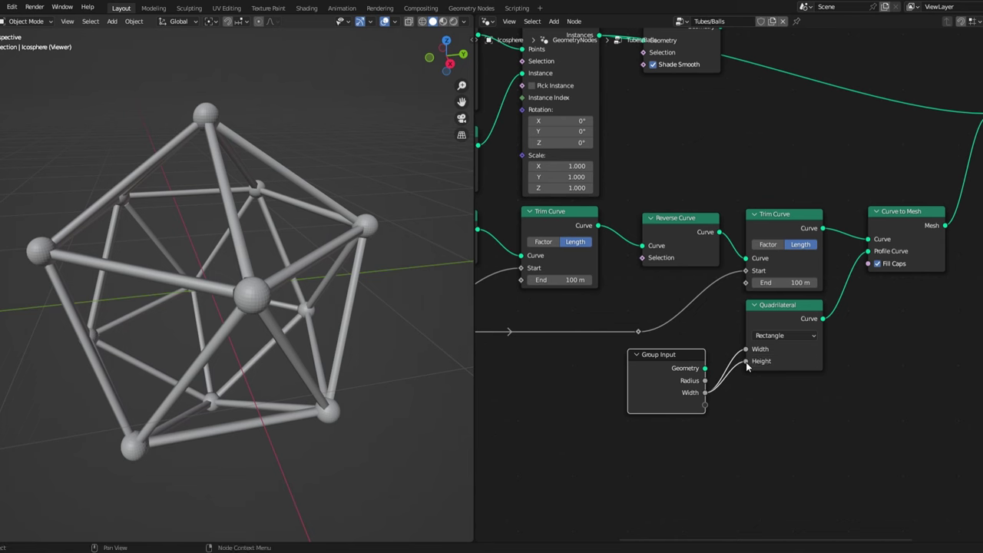
- Show the node group's inputs in the sidebar and rename the Radius input as Dot Radius
key("n")
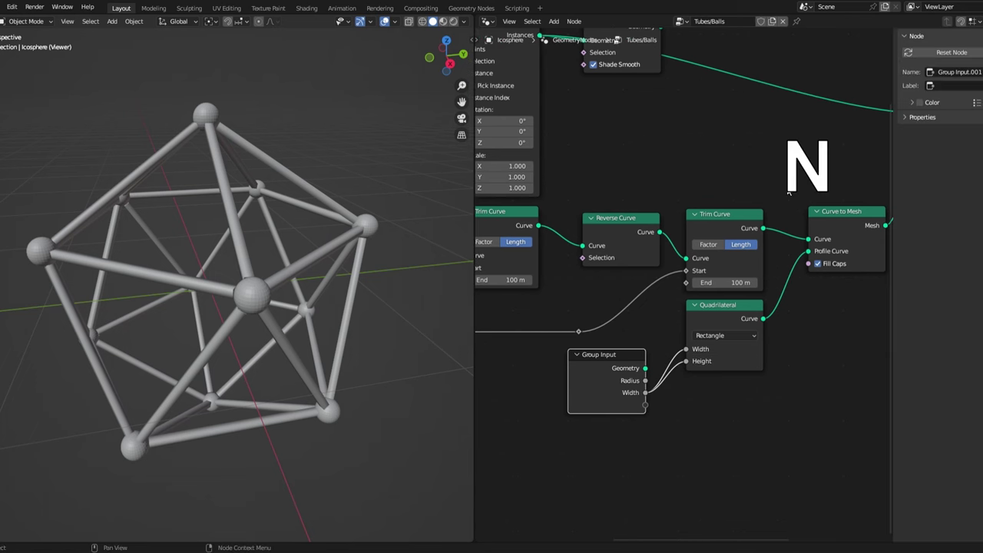
left_click(982, 48)
left_click(940, 63)
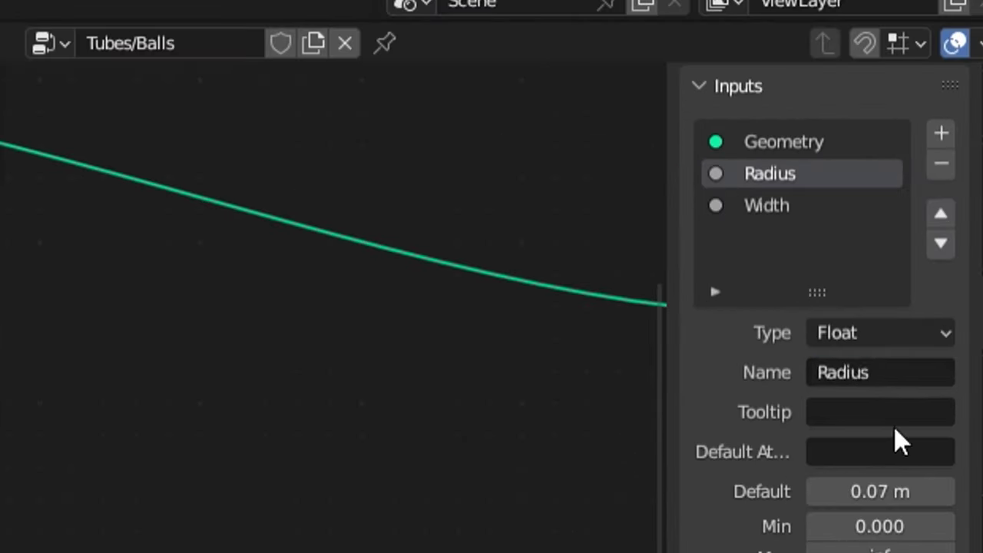
left_click(979, 139)
key("Left")
type("Dot")
key("Return")
- Rename the group's Width input as Tube Width
left_click(760, 206)
left_click(826, 373)
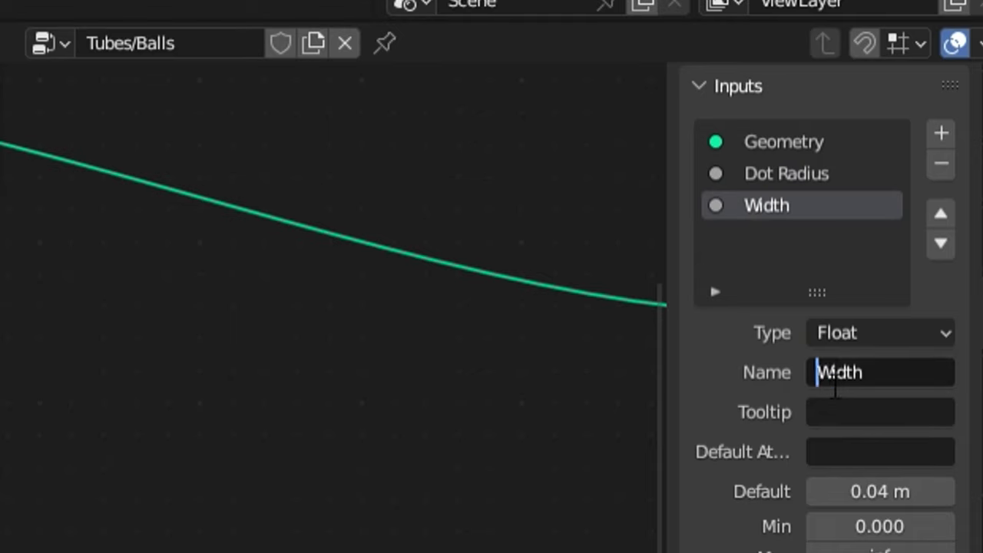
type("Tube")
key("Return")
- Insert a Math node set to Add on the Dot Radius link feeding the Trim Curve Start inputs
key("shift+a")
left_click(692, 298)
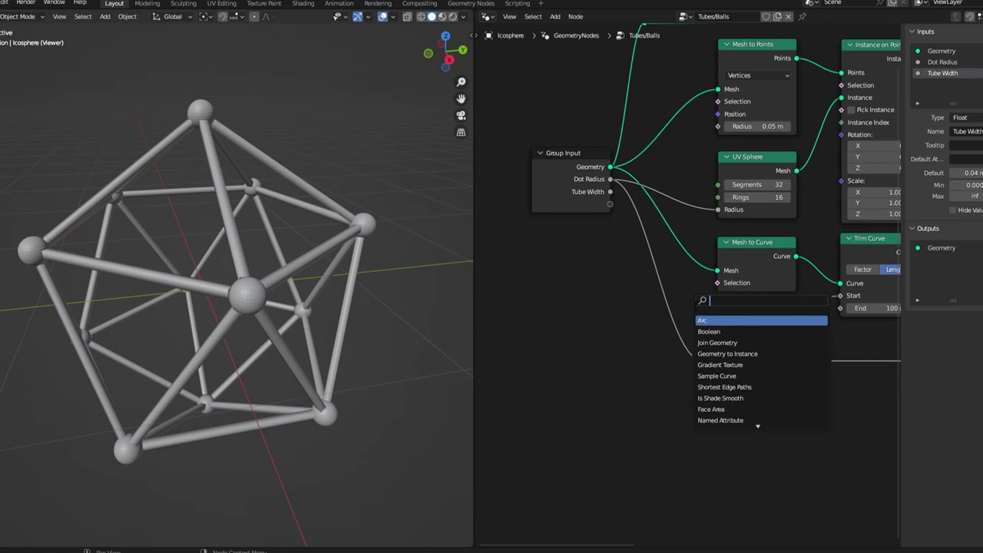
left_click(701, 320)
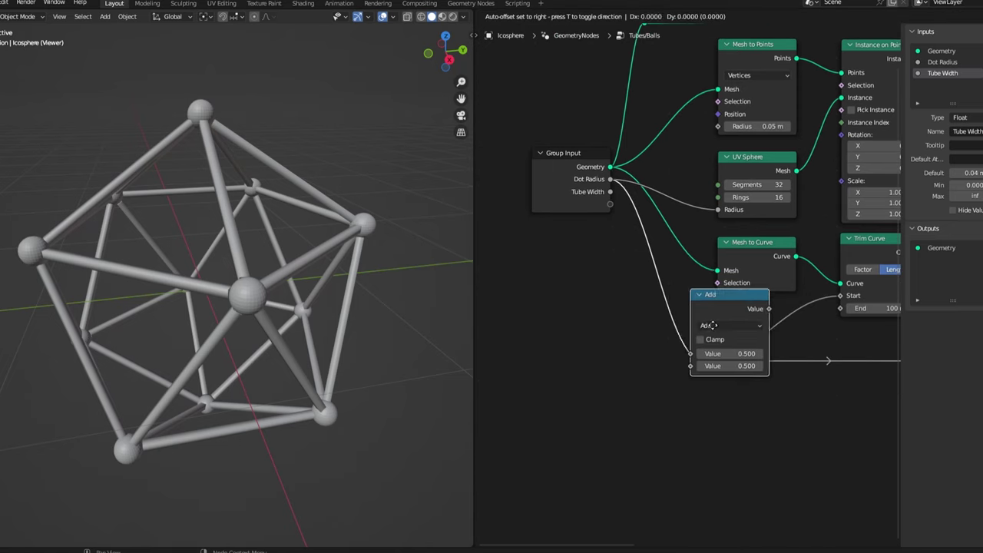
left_click(652, 322)
left_click_drag(695, 310, 696, 323)
left_click_drag(697, 378, 661, 377)
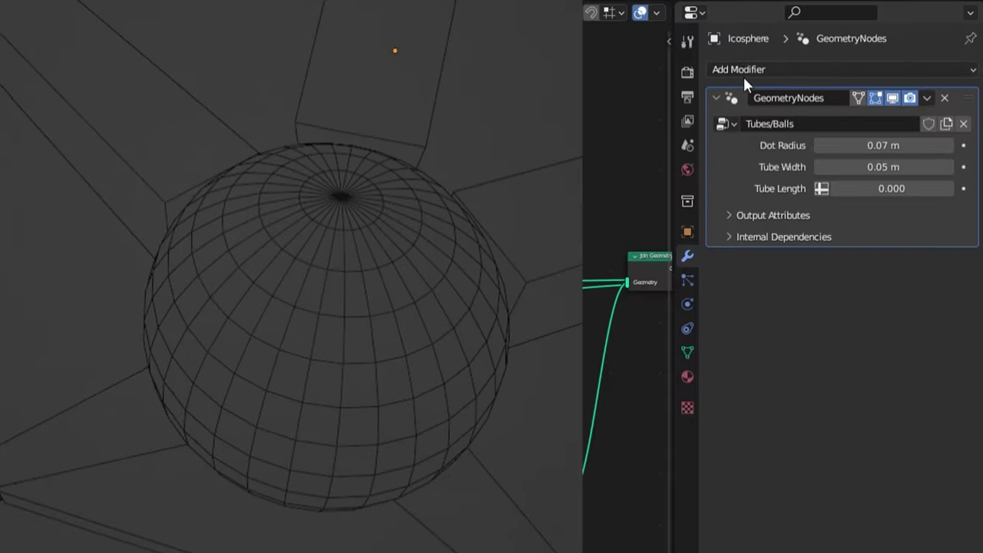
- Add a Bevel modifier after the geometry nodes modifier and set its segments to 10
left_click(743, 67)
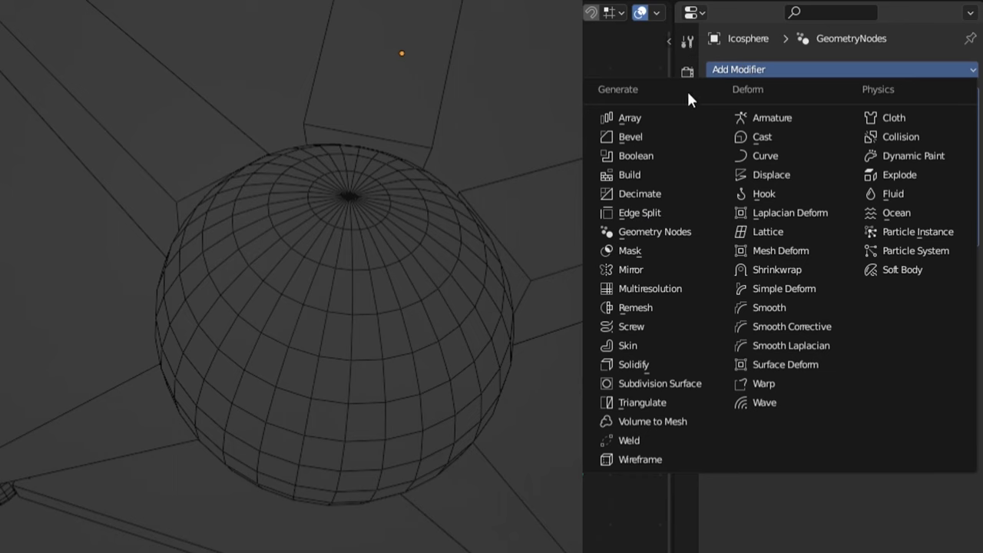
left_click(642, 138)
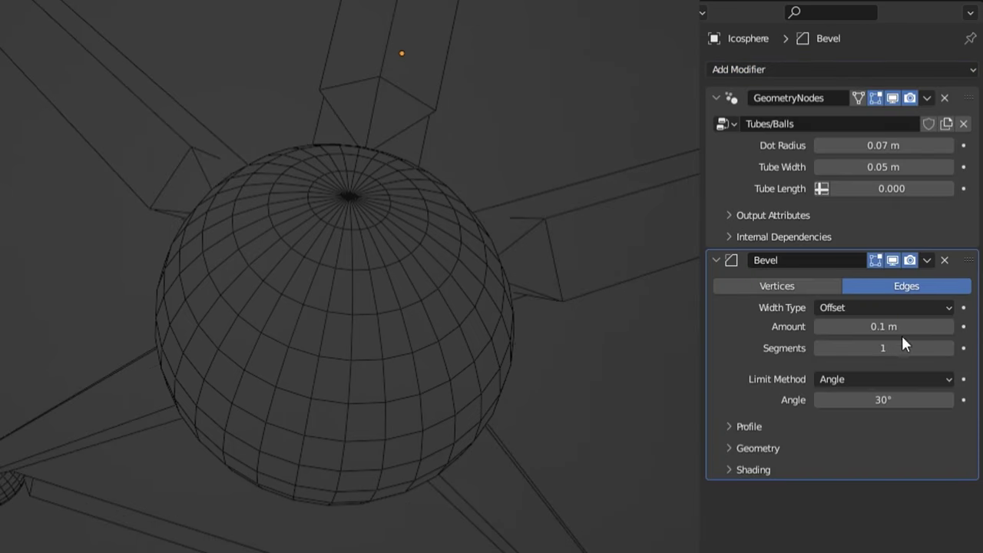
left_click(945, 347)
left_click(945, 347)
left_click(945, 347)
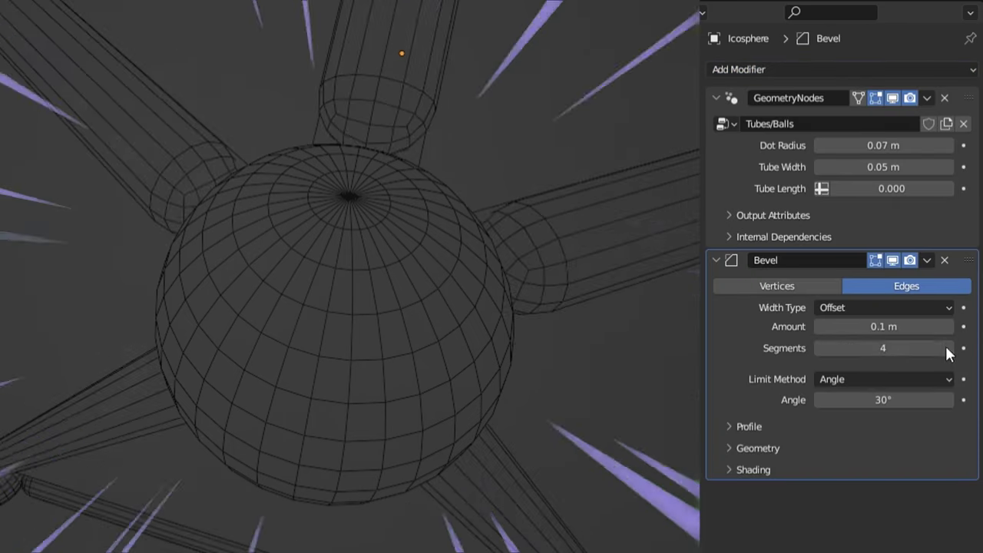
left_click(945, 347)
left_click(945, 347)
left_click(945, 347)
left_click(945, 347)
left_click(948, 348)
left_click(948, 348)
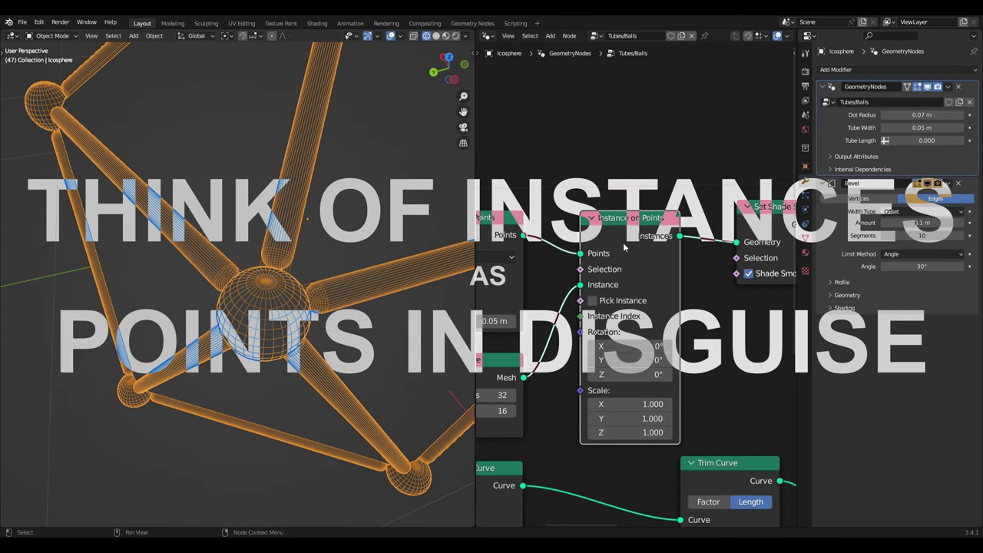
- Insert a Geometry to Instance node on the upper geometry link leading into Join Geometry
scroll(623, 254, "down", 5)
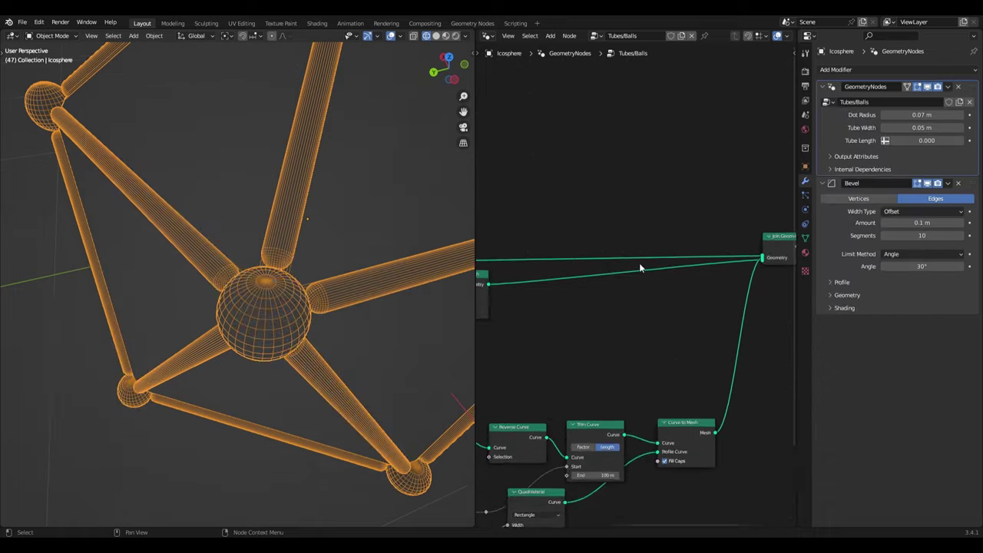
key("shift+a")
type("to instance")
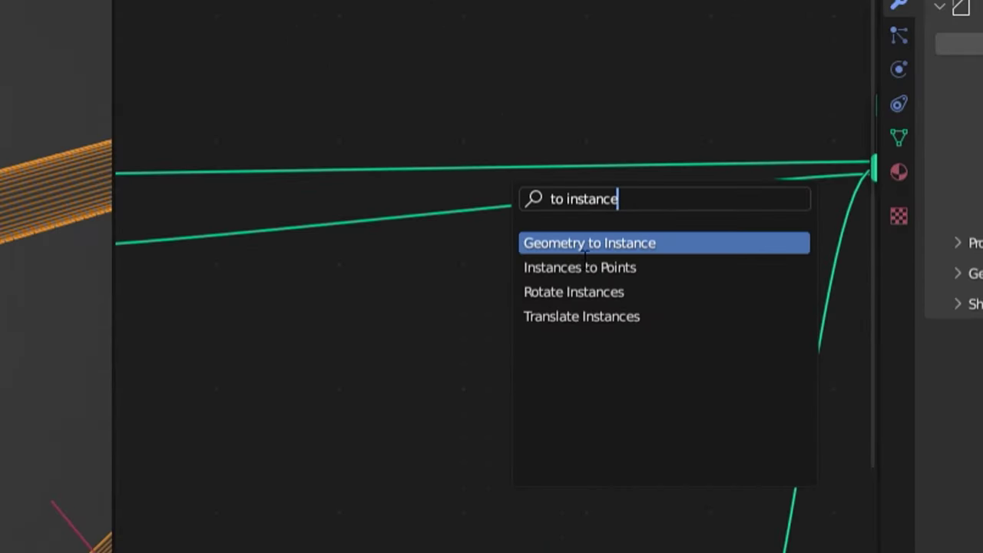
left_click(585, 246)
left_click(429, 173)
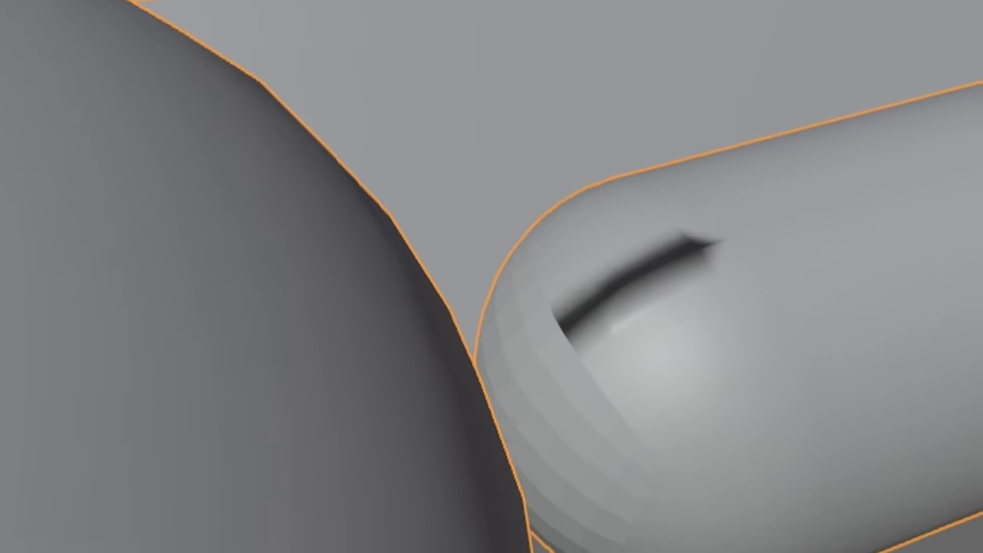
- Add a second Geometry Nodes modifier after the Bevel with a new node group, and insert a Merge by Distance node in it
left_click(883, 45)
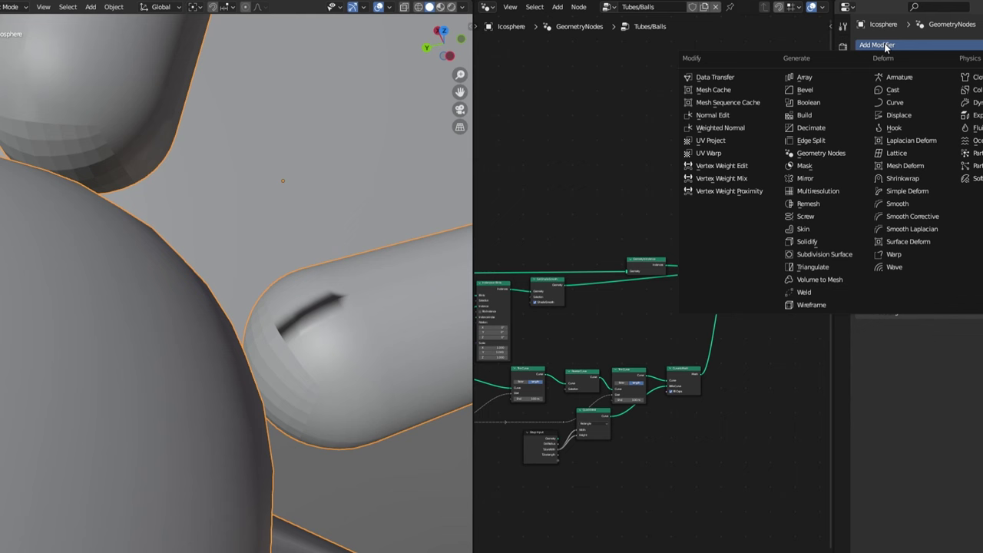
left_click(823, 154)
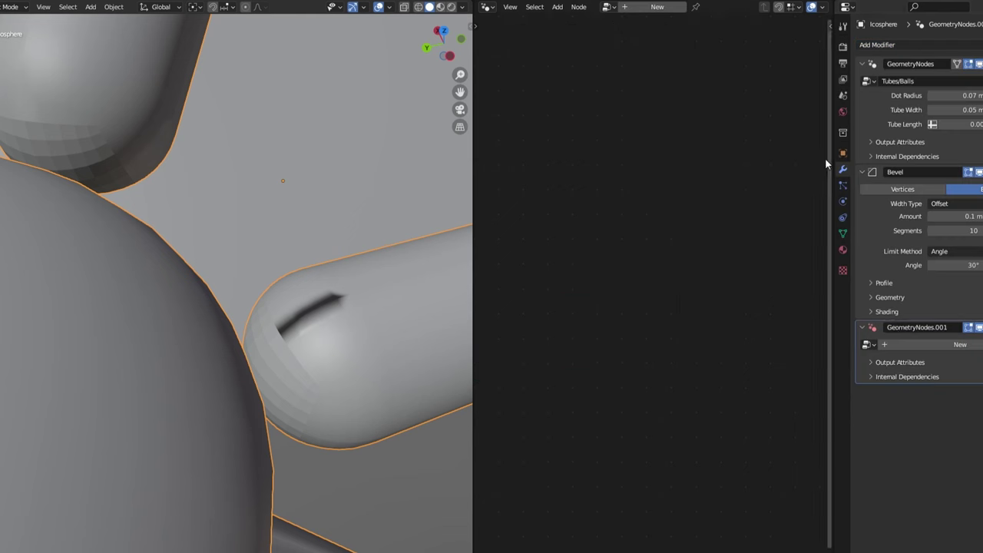
key("shift+a")
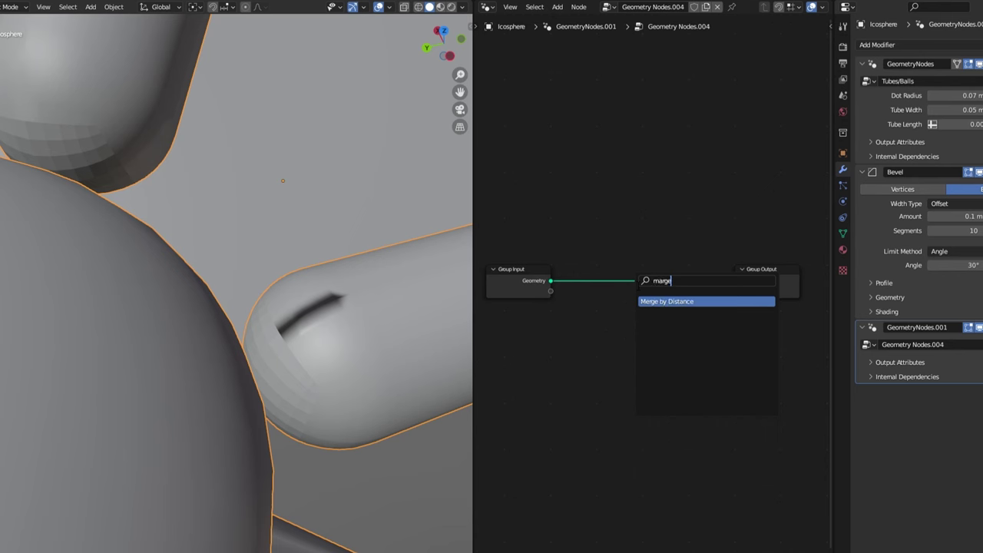
key("Return")
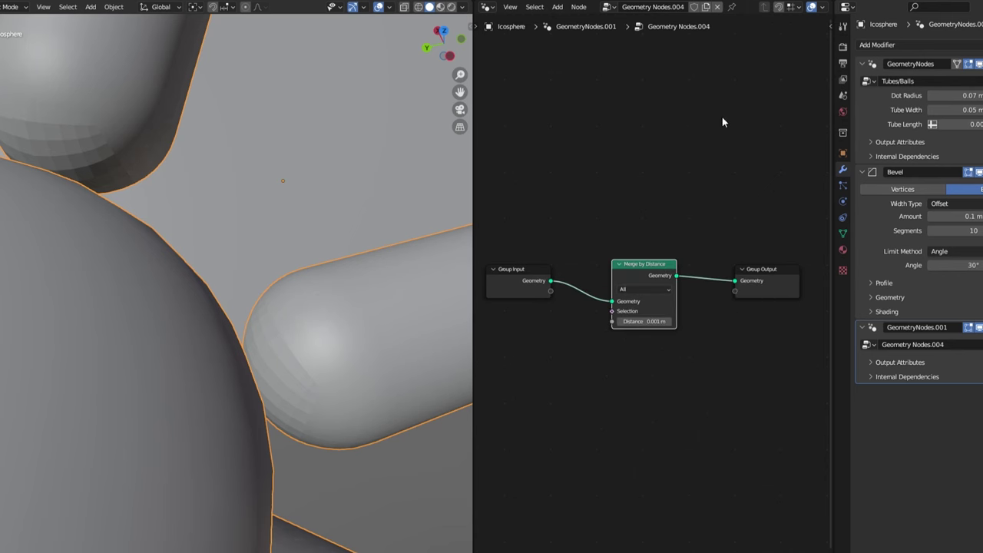
- In the Tubes/Balls group, insert a Set Material node on each of the three geometry links feeding Join Geometry
left_click(878, 142)
key("shift+a")
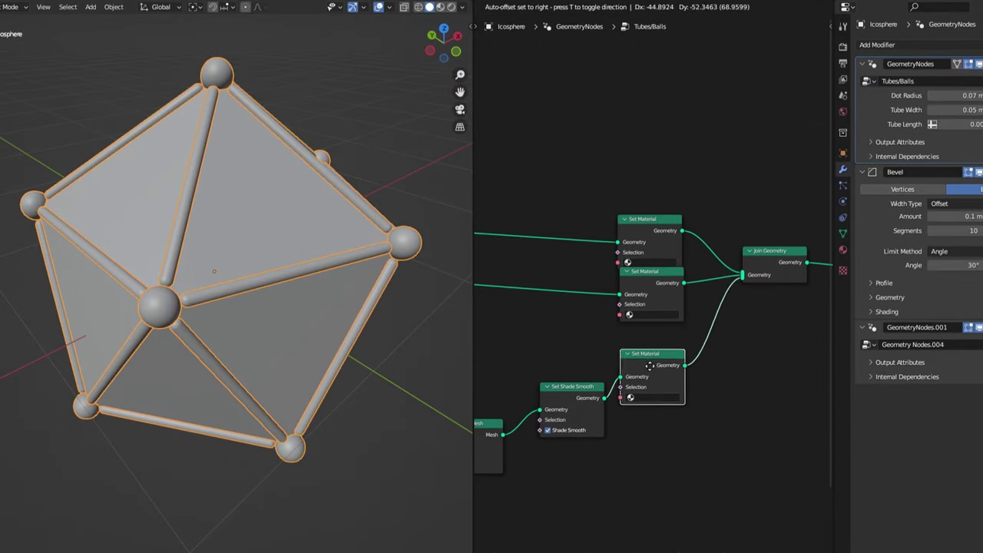
left_click(649, 366)
- Assign Glass to the original mesh's Set Material node, Dot to the spheres' node and Tube to the tubes' node
left_click(628, 261)
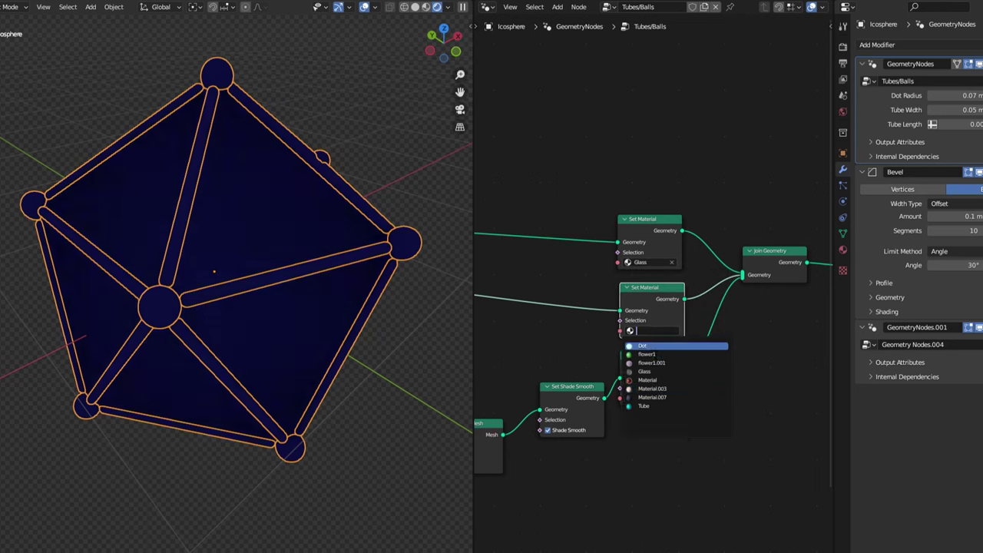
left_click(645, 345)
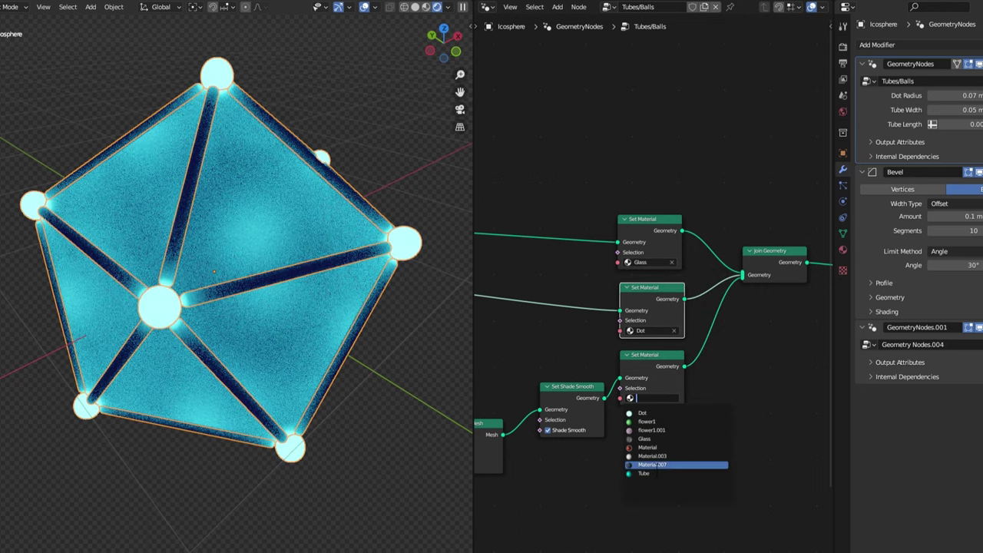
left_click(648, 473)
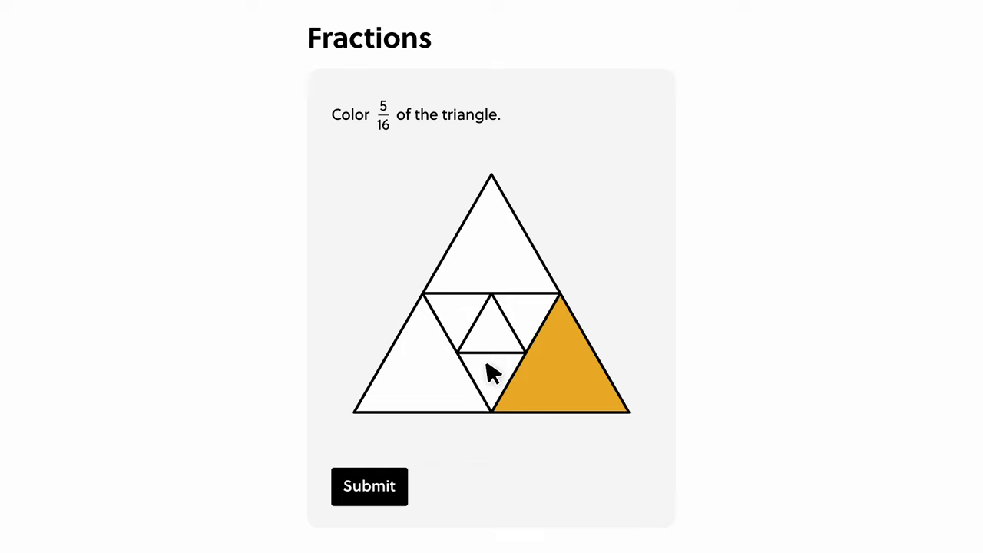
- In the math learning app, color the small downward-pointing triangle at the bottom of the center to make 5/16, and submit
left_click(491, 372)
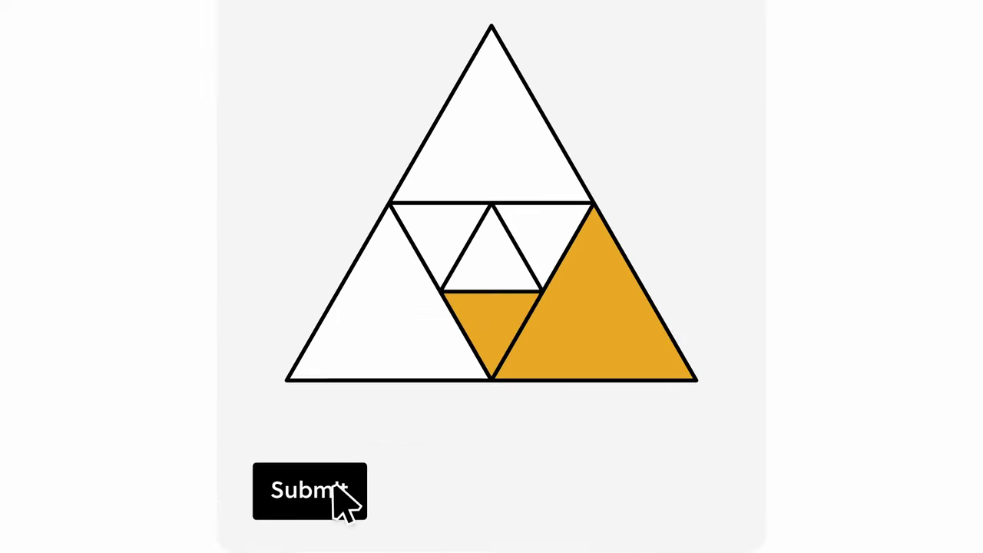
left_click(342, 489)
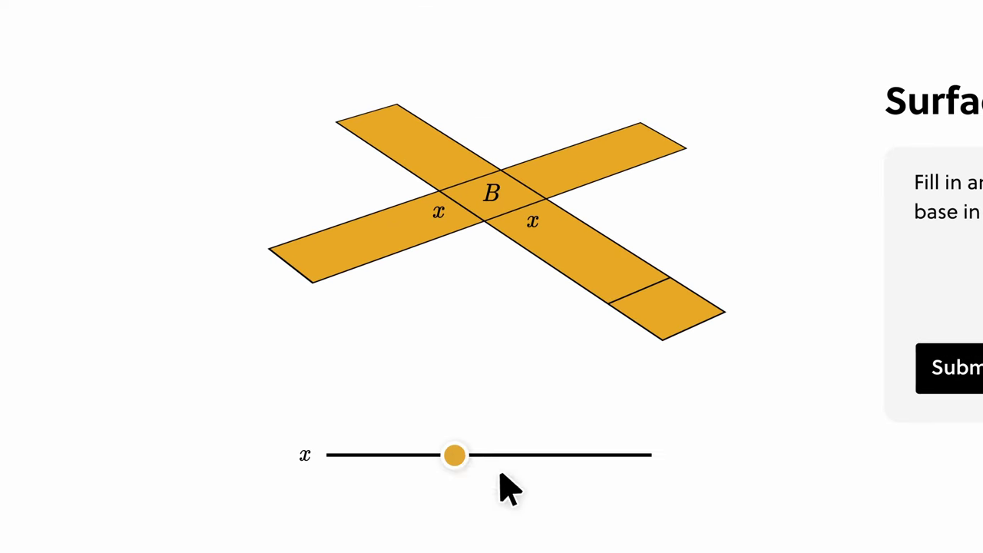
- Increase x for the unfolded box and raise b for the parabola model over the scattered points
left_click_drag(461, 465, 577, 464)
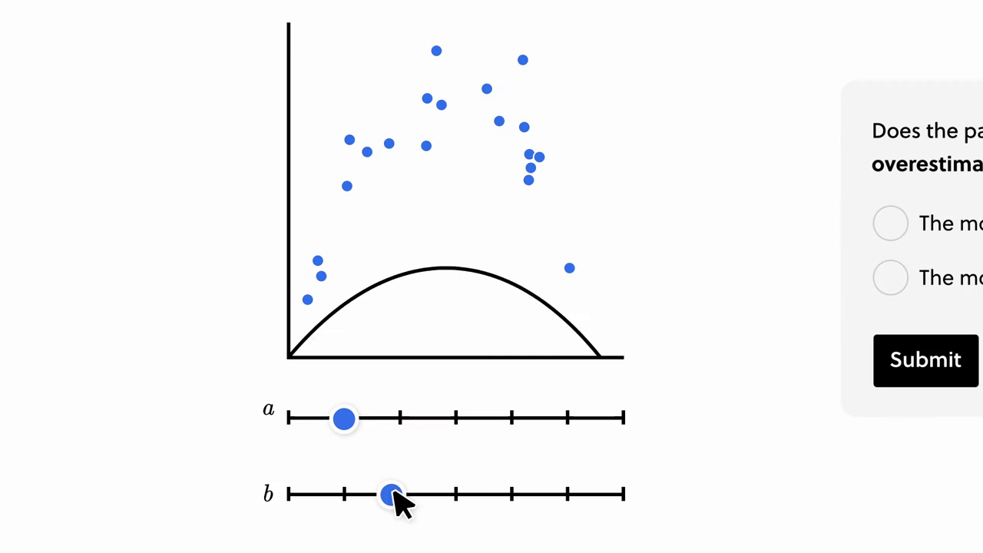
left_click_drag(391, 495, 626, 496)
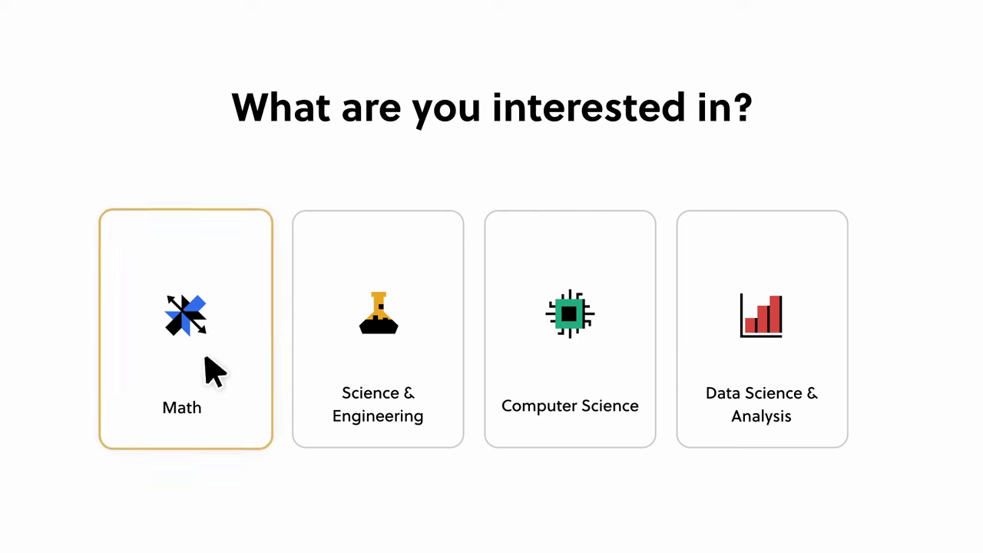
- Choose Math as the interest and Basic Algebra as the math comfort level
left_click(214, 371)
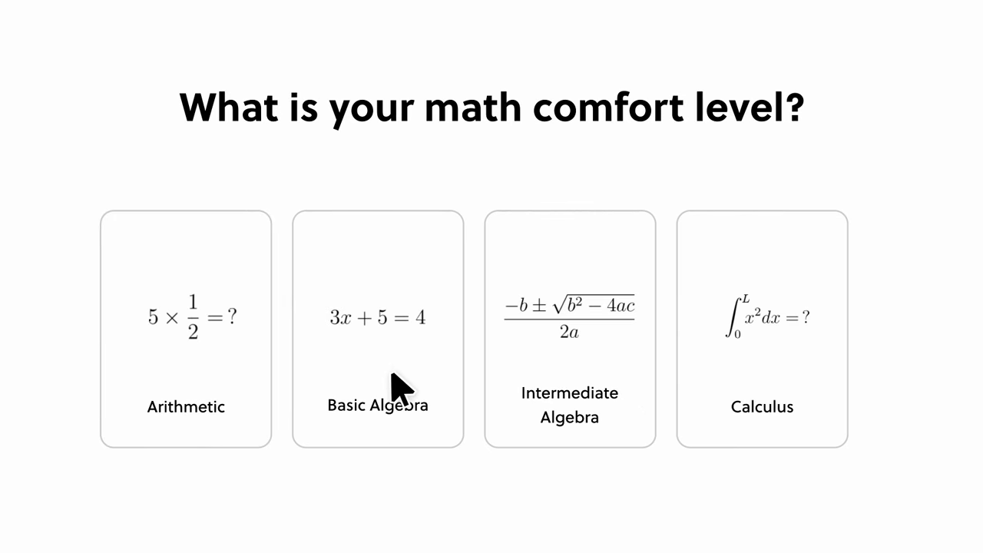
left_click(398, 367)
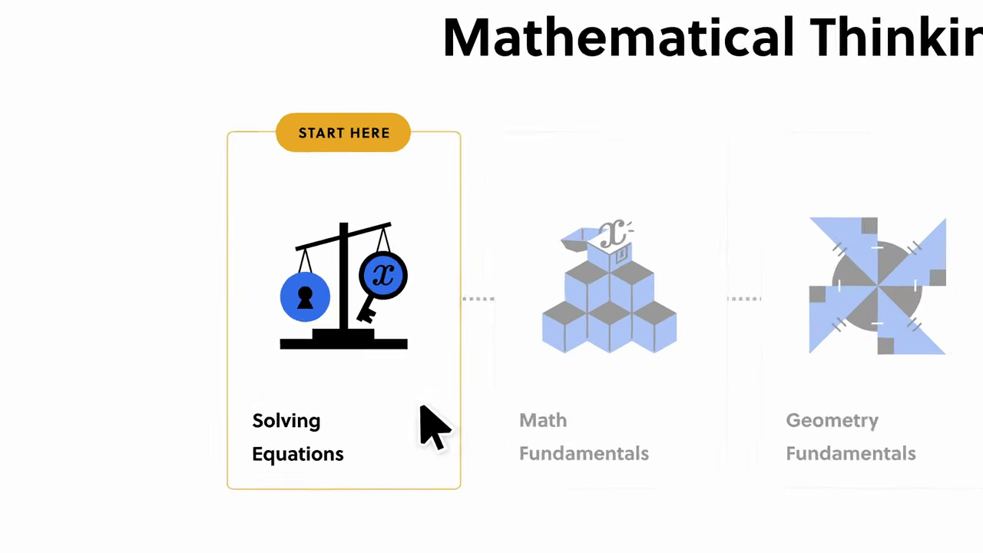
left_click(507, 407)
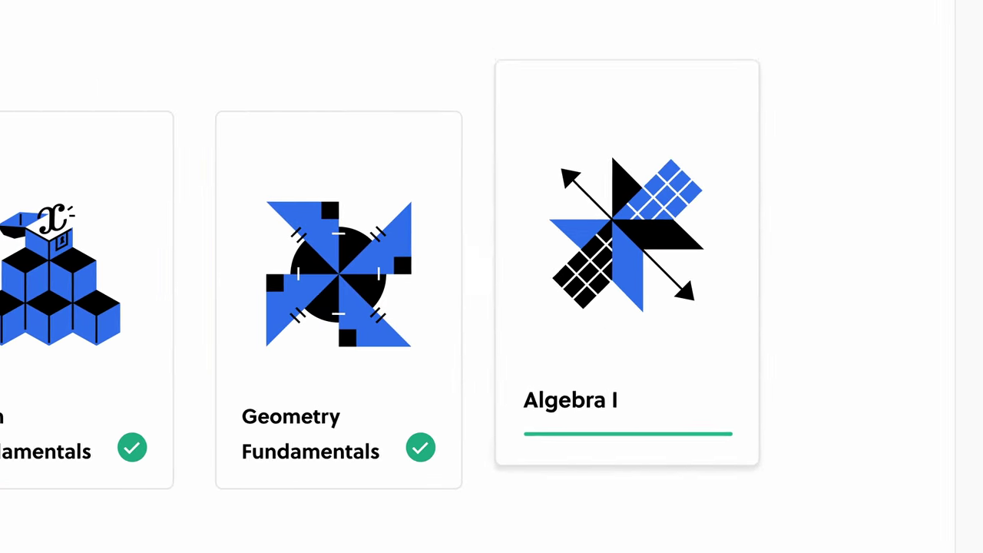
- Submit the line fitted through the three points
left_click(387, 189)
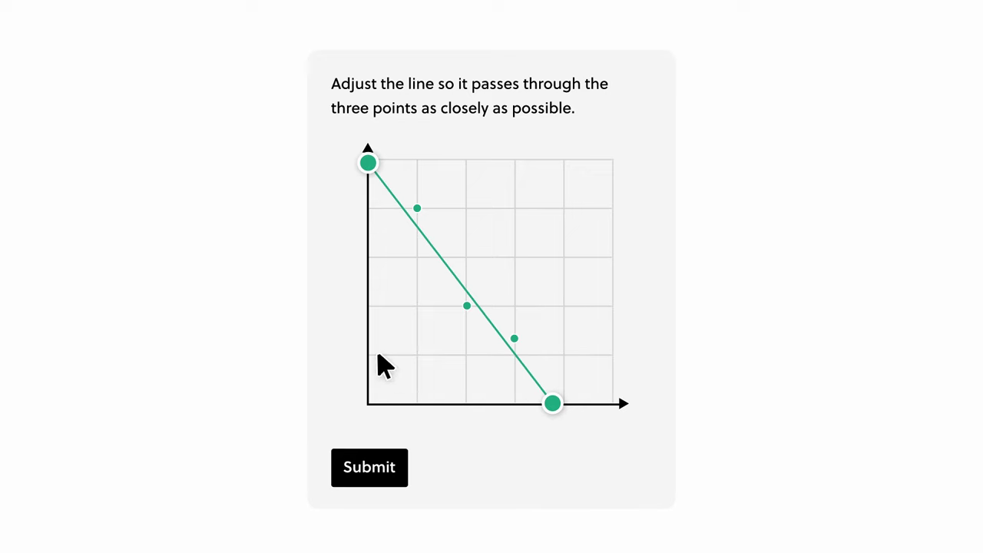
left_click(387, 467)
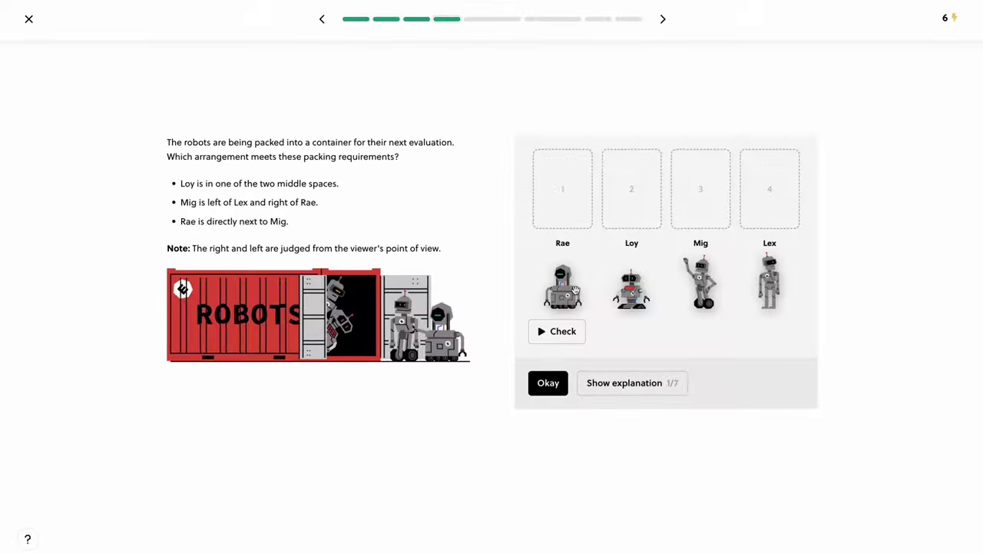
- Place the robots Rae, Mig, Loy and Lex in spaces 1 to 4 in that order and check the arrangement
left_click_drag(563, 281, 565, 191)
left_click_drag(704, 278, 698, 252)
left_click_drag(543, 232, 458, 198)
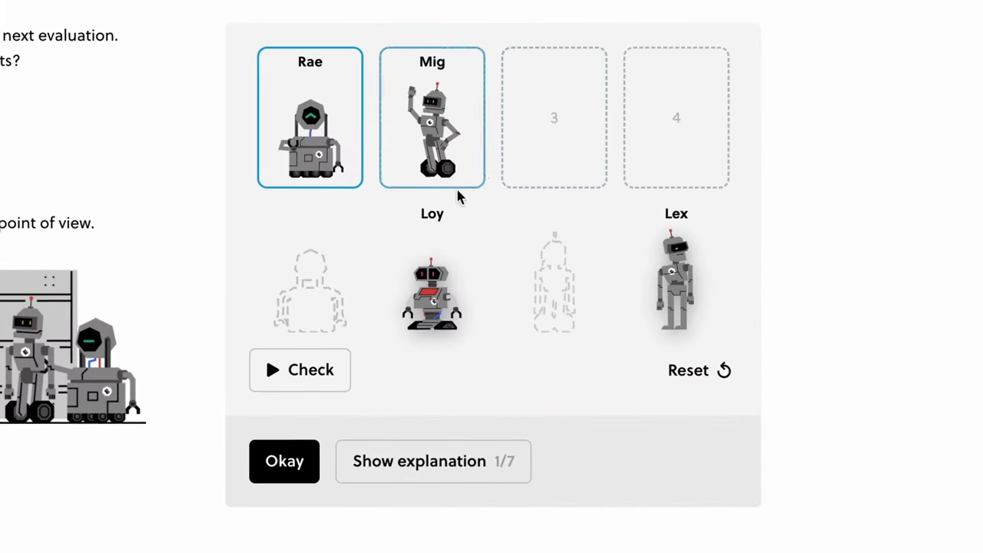
left_click_drag(432, 296, 554, 146)
left_click_drag(669, 288, 682, 122)
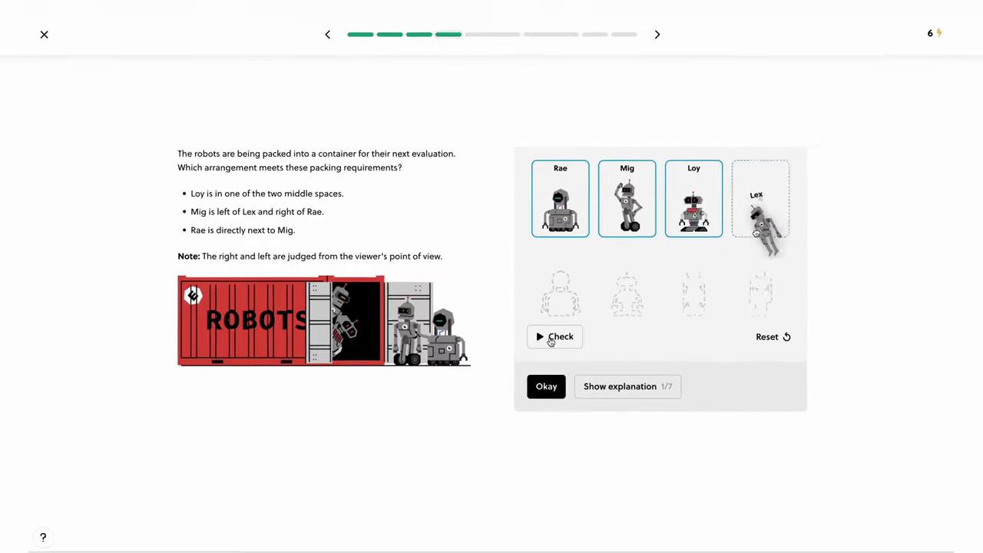
left_click(291, 375)
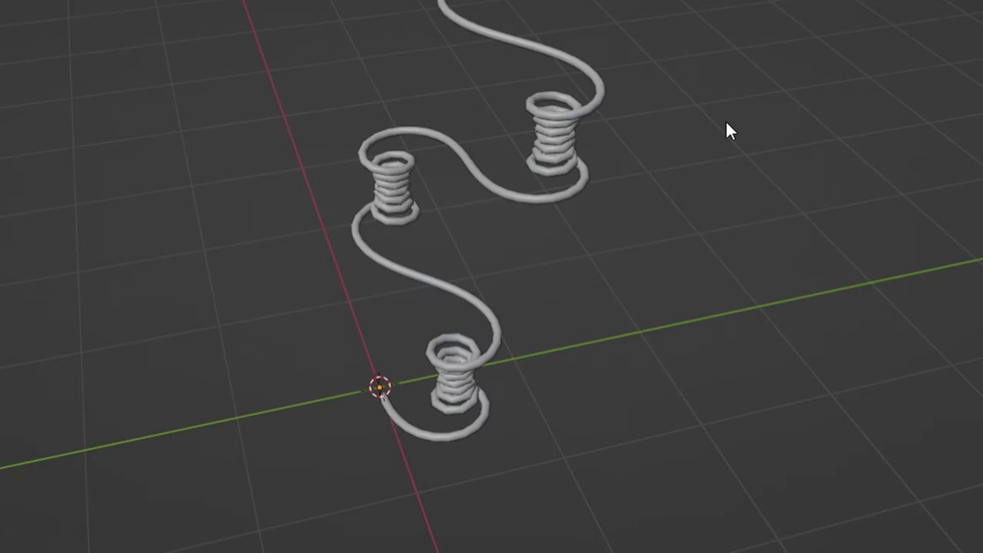
middle_click_drag(726, 123, 679, 232)
scroll(405, 92, "down", 2)
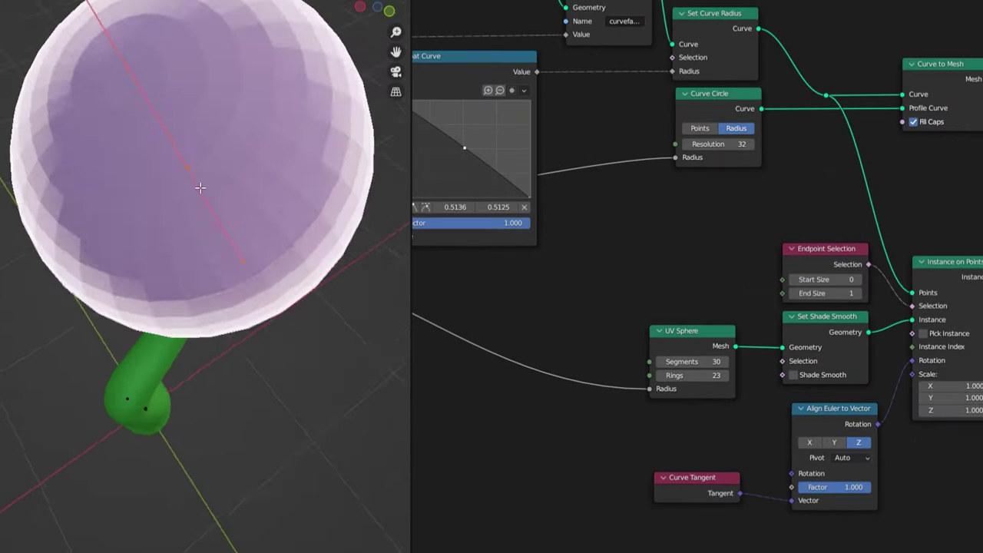
- Rotate the control point at the flower end of the stem curve by 88.8° and move it sideways
middle_click_drag(201, 188, 136, 173)
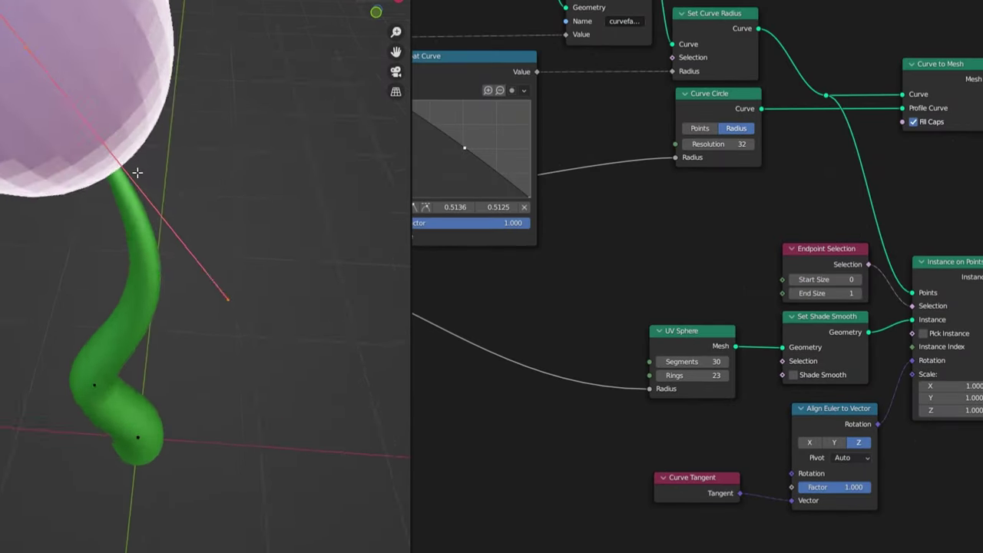
scroll(184, 169, "down", 1)
key("r")
left_click(46, 237)
key("g")
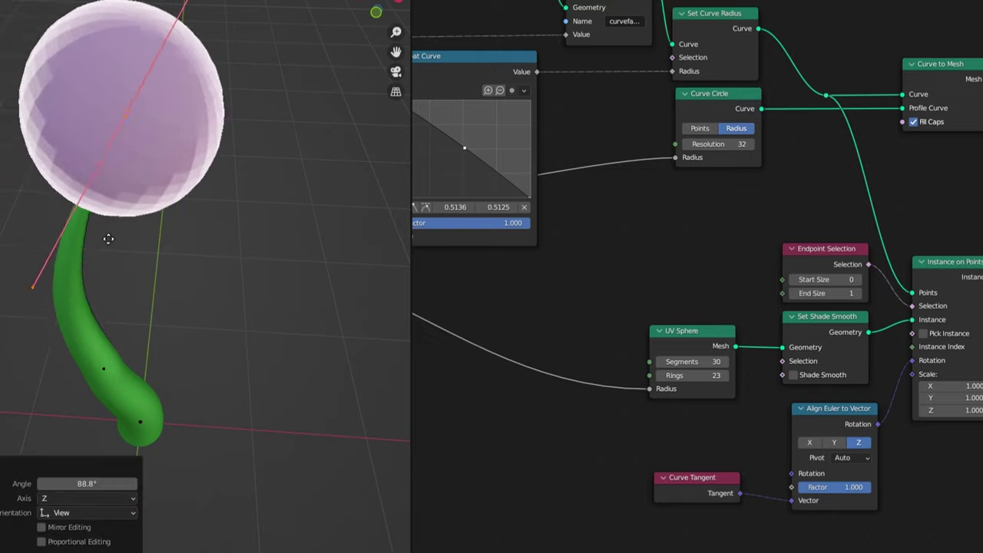
left_click(175, 251)
- Add a Bezier curve and delete all of its vertices in Edit Mode
key("shift+a")
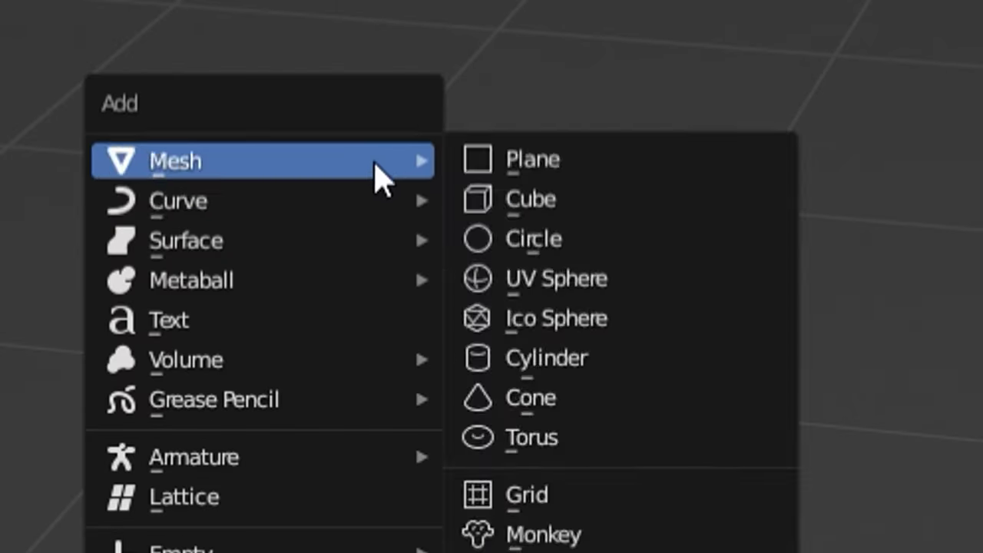
mouse_move(371, 204)
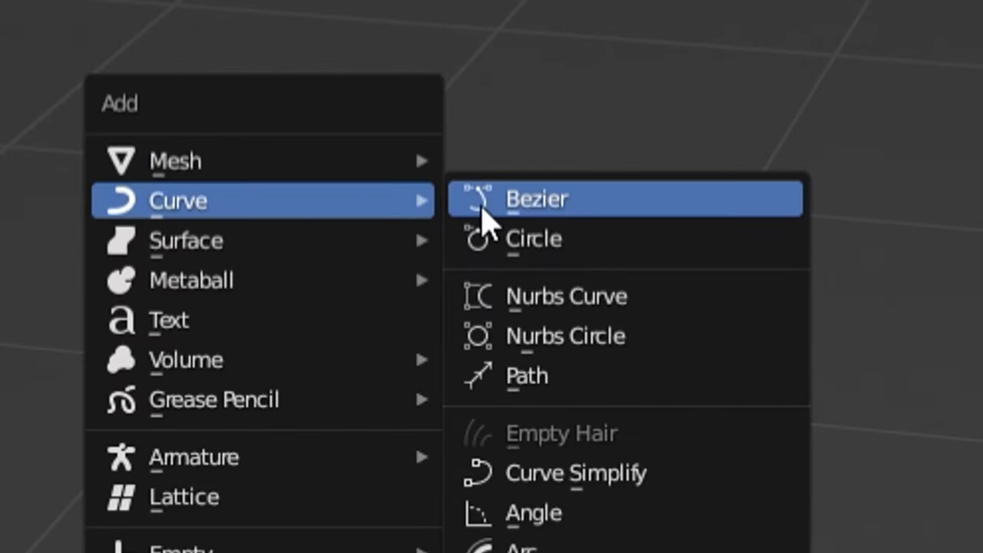
left_click(479, 206)
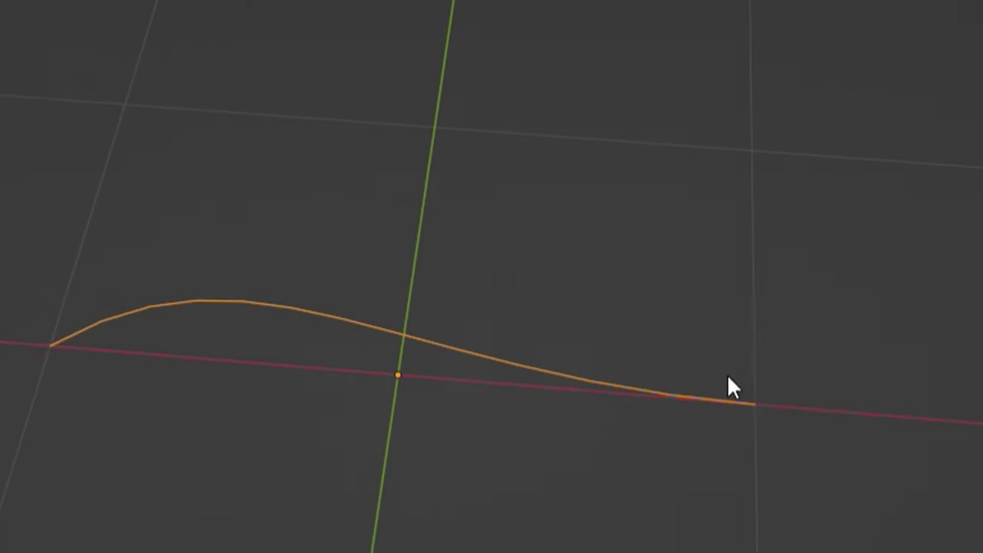
key("Tab")
key("x")
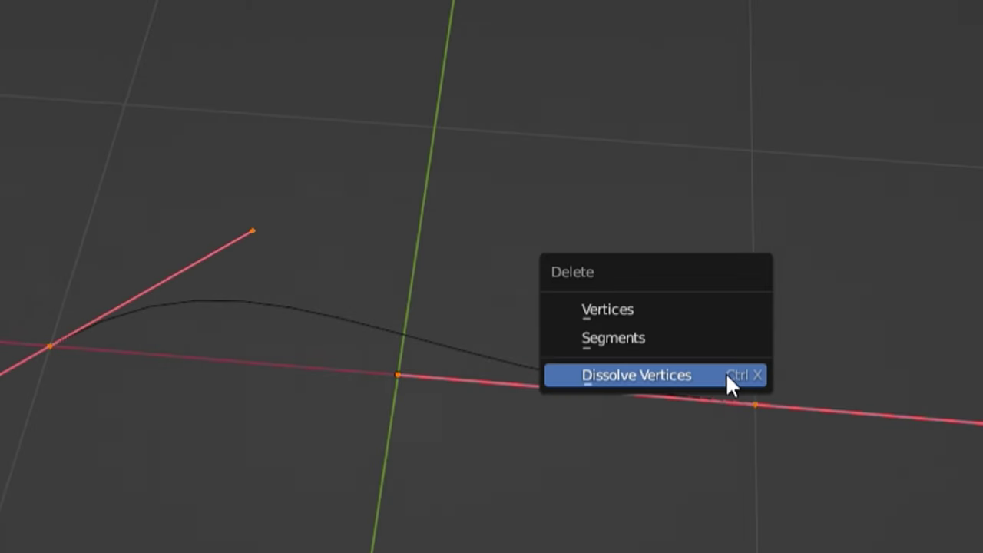
left_click(679, 312)
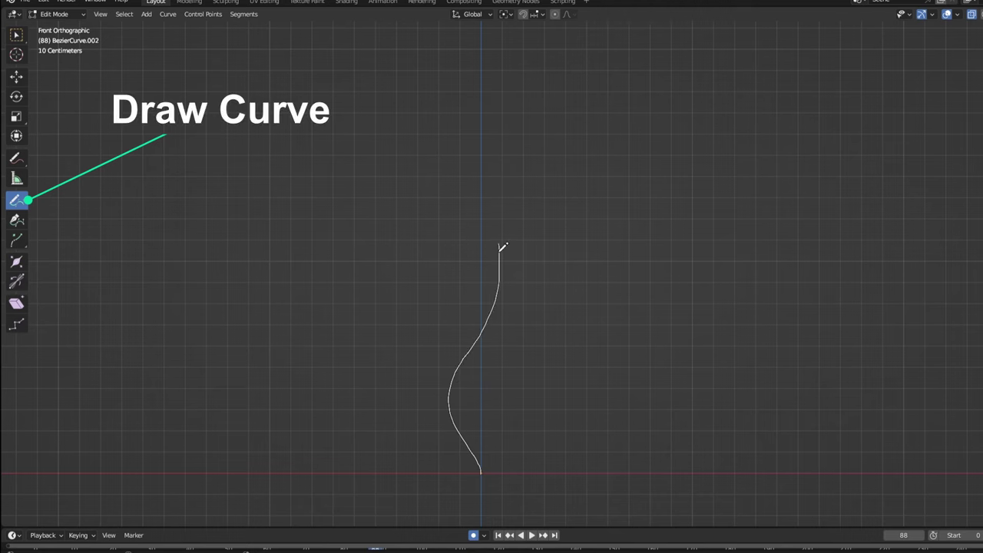
- Draw a wavy stem curve upward from the origin in front view with Draw Curve, and make room for the node editor
left_click_drag(502, 247, 483, 159)
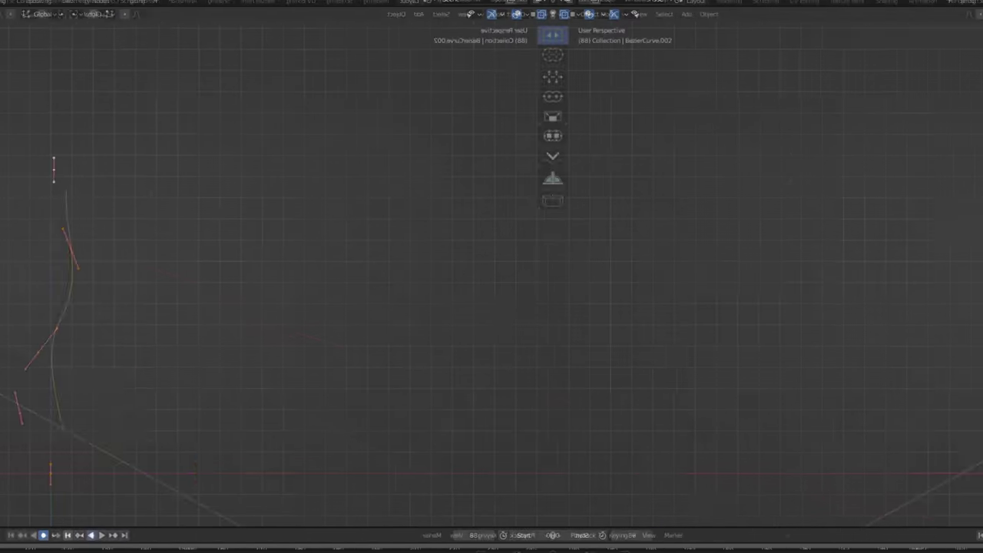
left_click_drag(568, 211, 477, 211)
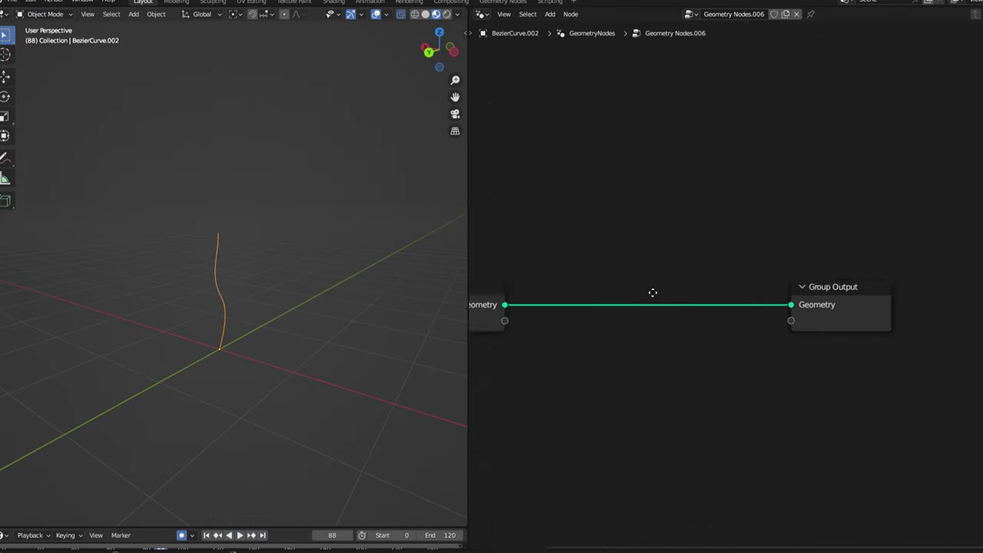
- Insert a Subdivide Curve node after Group Input and set its Cuts to 5
middle_click_drag(652, 292, 835, 292)
key("shift+a")
left_click(709, 213)
type("subdiv")
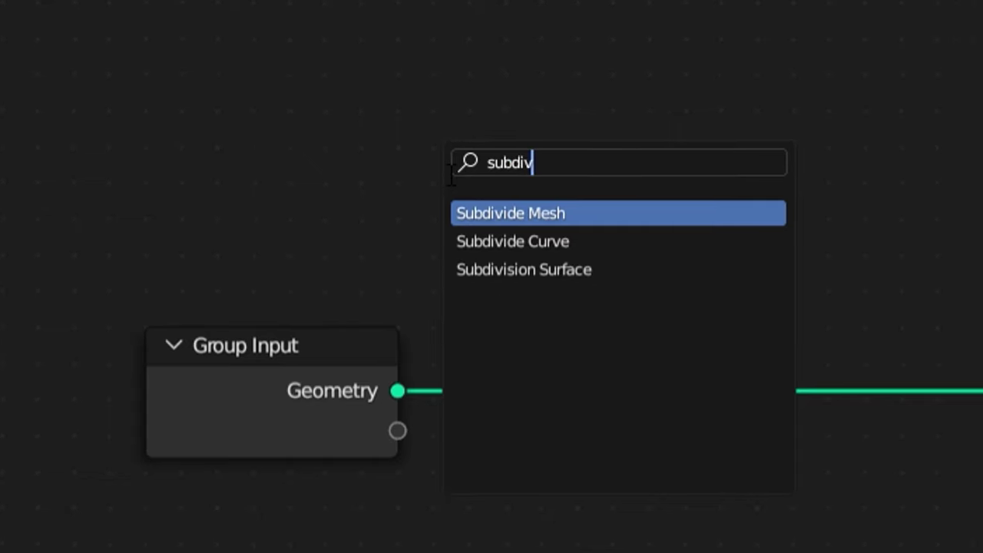
left_click(495, 241)
left_click(591, 402)
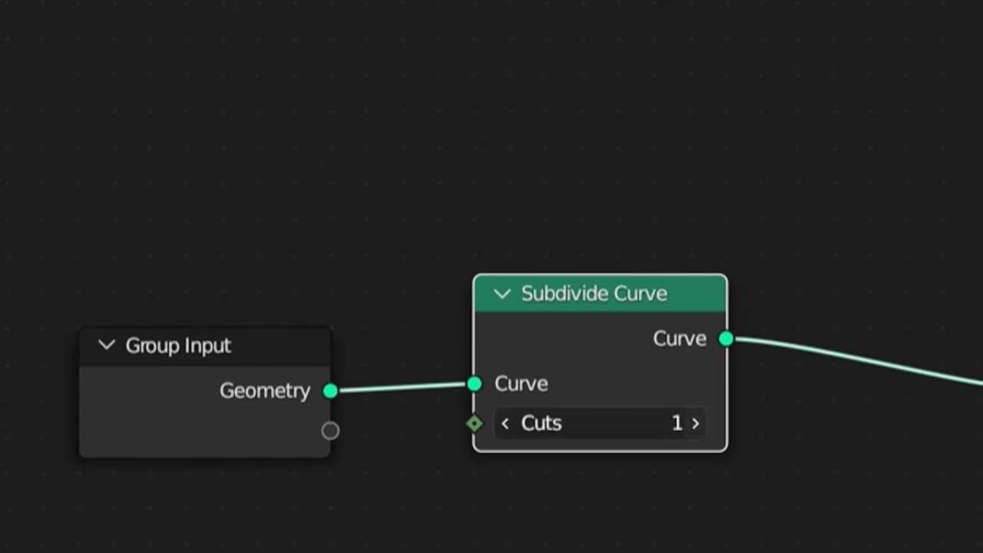
left_click(695, 423)
left_click(695, 423)
left_click(695, 423)
left_click(695, 423)
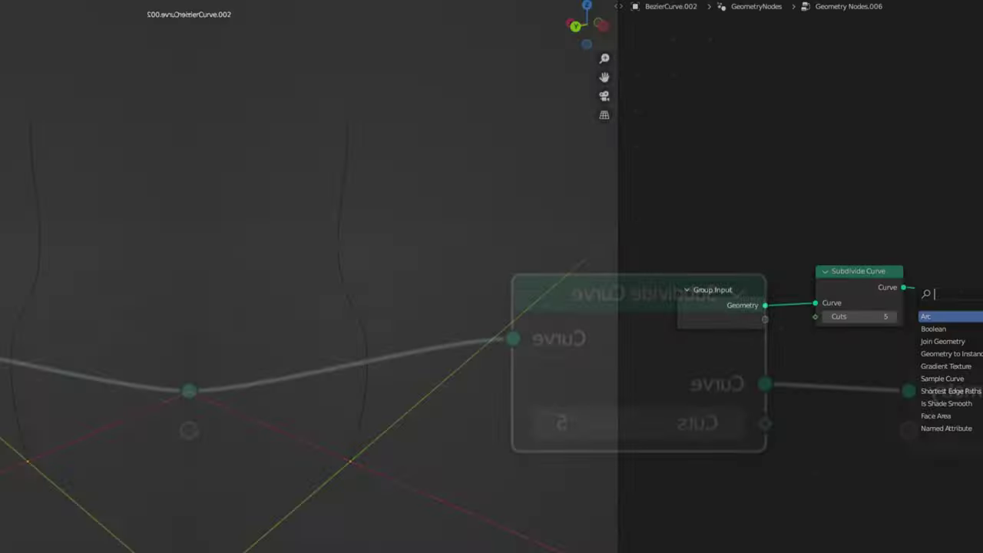
- Insert a Curve to Mesh node between Subdivide Curve and Group Output
type("curve to me")
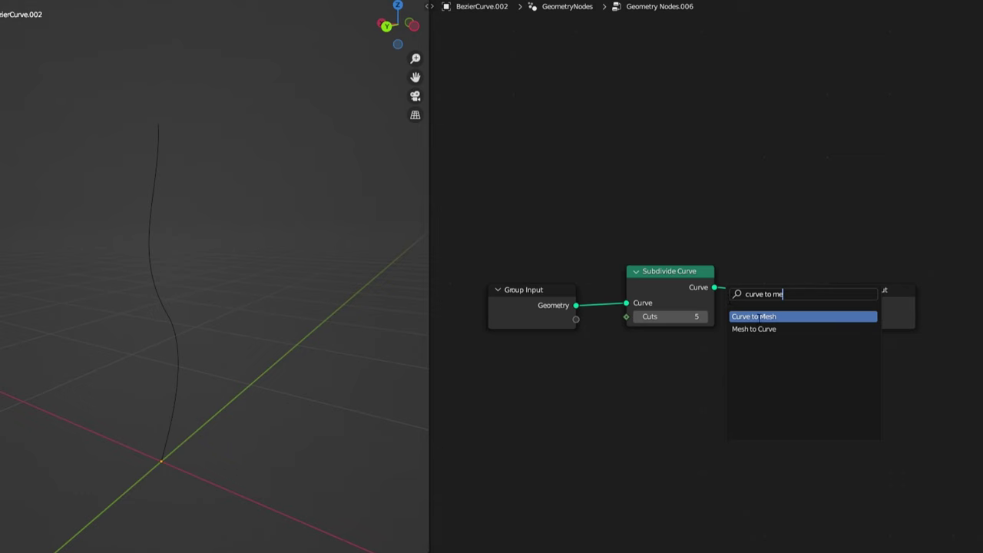
key("Return")
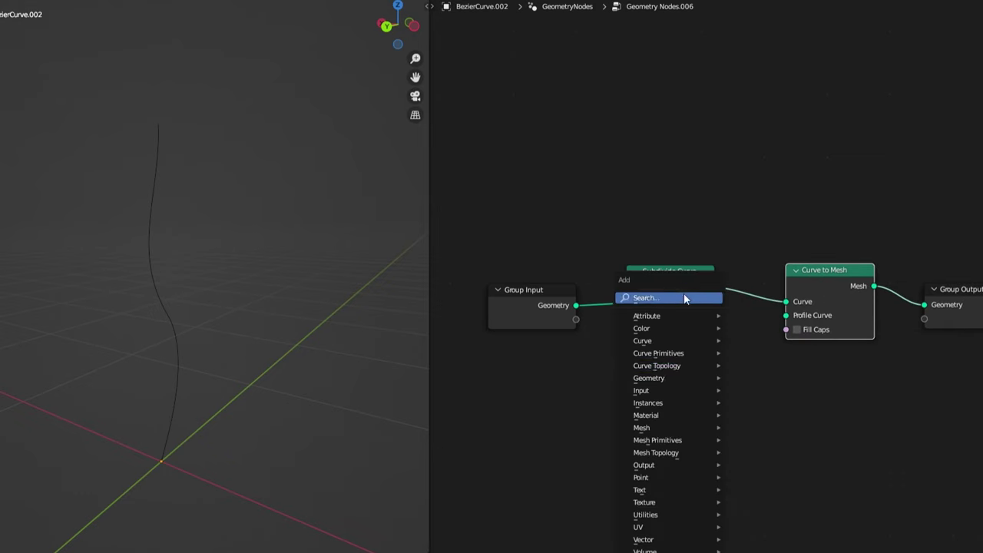
- Add a Curve Circle node with a radius of 0.05 m as the Profile Curve of Curve to Mesh
type("circle")
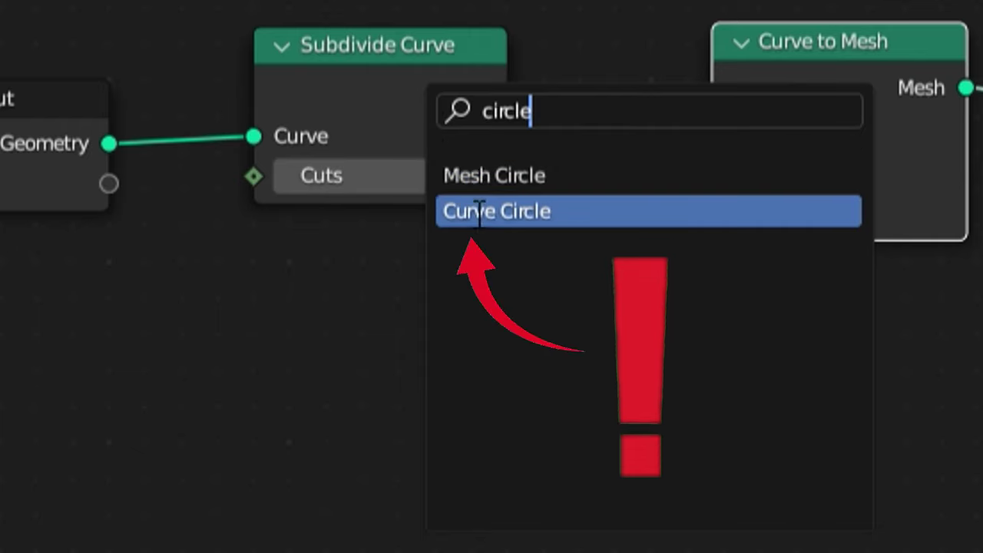
left_click(702, 329)
left_click(443, 405)
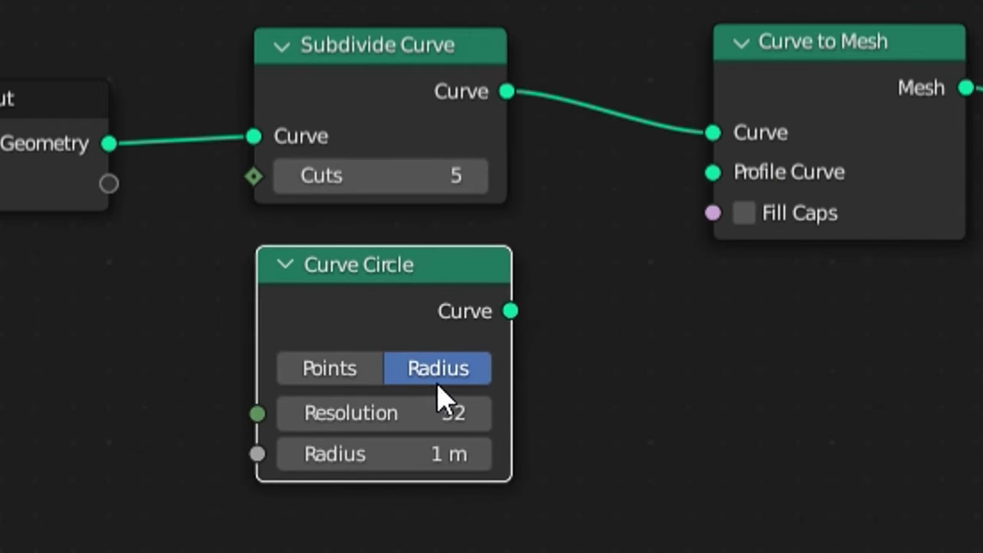
left_click_drag(699, 173, 710, 174)
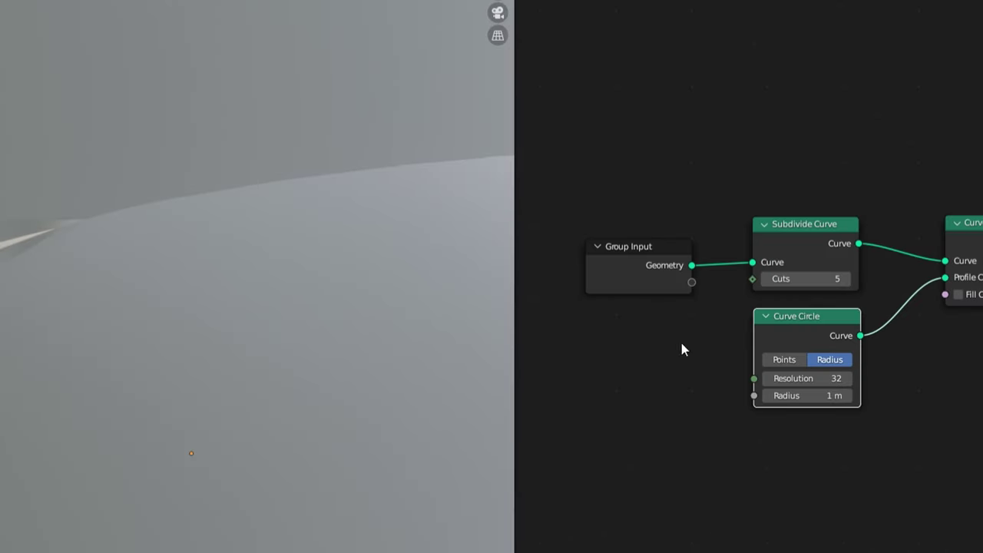
left_click_drag(395, 454, 395, 454)
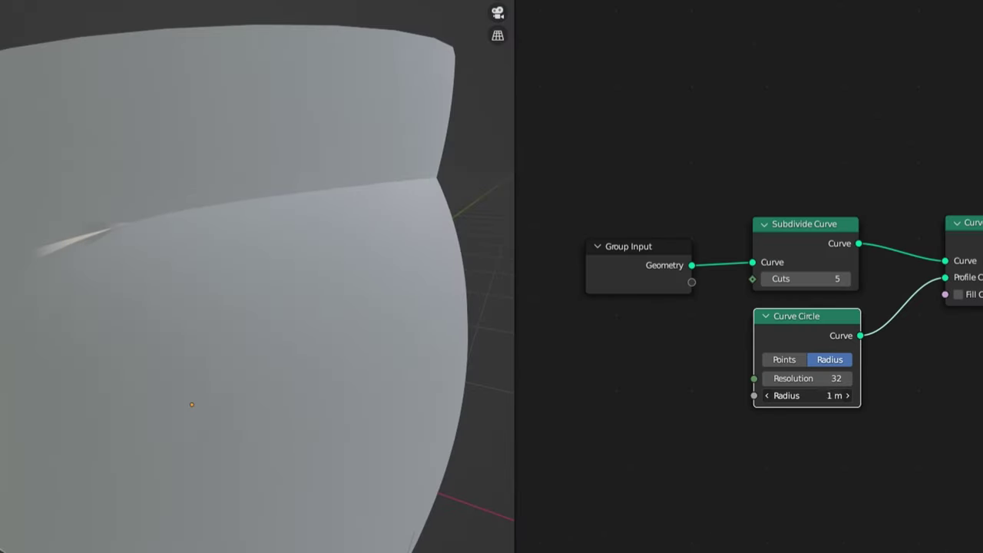
left_click_drag(806, 395, 735, 395)
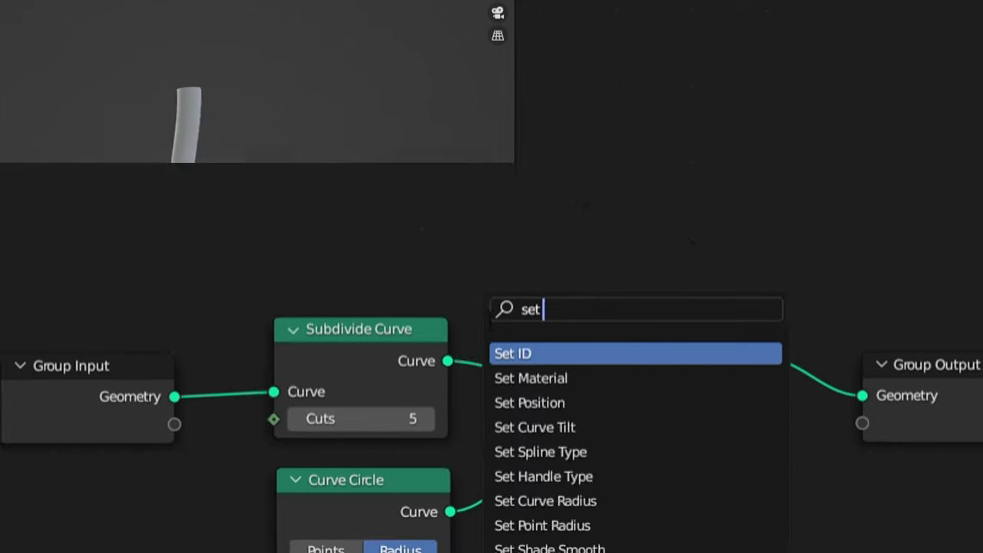
- Insert a Set Curve Radius node with a radius of 1.4 m between Subdivide Curve and Curve to Mesh
type("c")
key("Return")
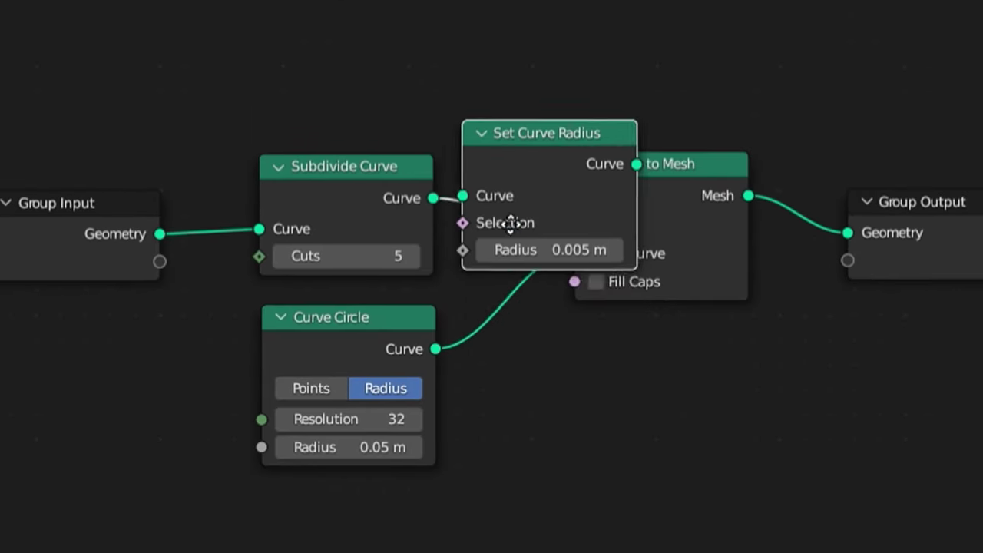
left_click(488, 234)
left_click_drag(373, 345, 627, 346)
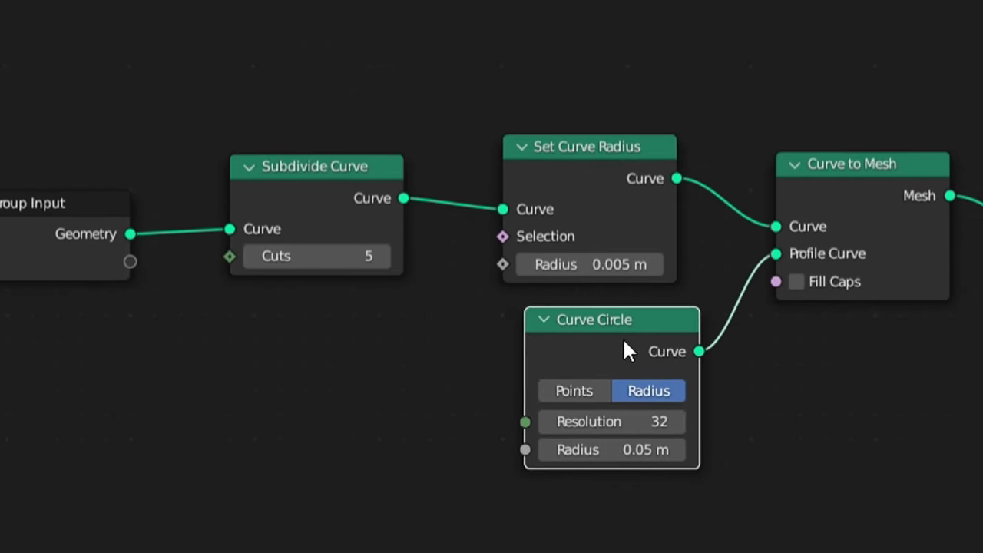
left_click_drag(803, 284, 829, 283)
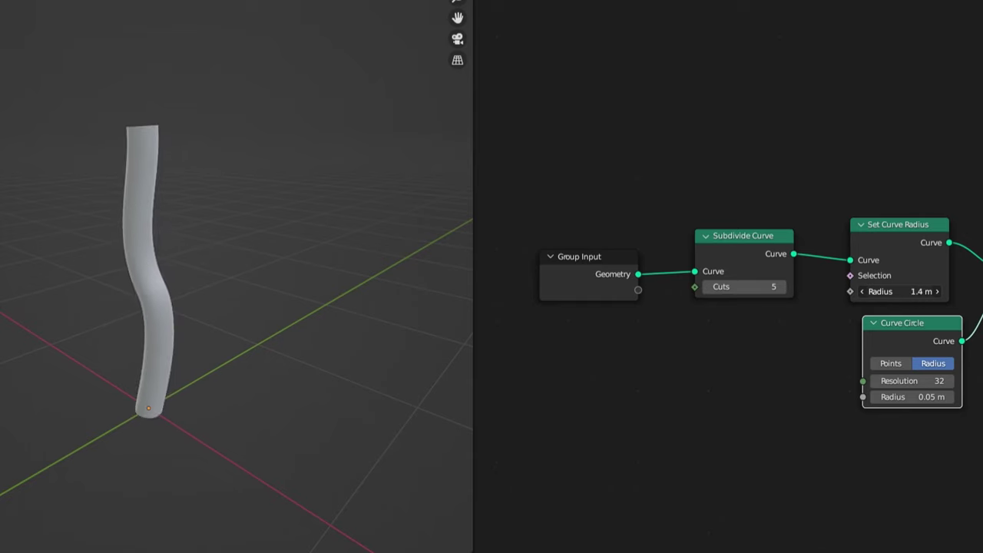
- Add a Spline Parameter node and connect its Factor to the Radius input of Set Curve Radius
left_click(486, 296)
key("shift+a")
left_click(343, 254)
type("spl")
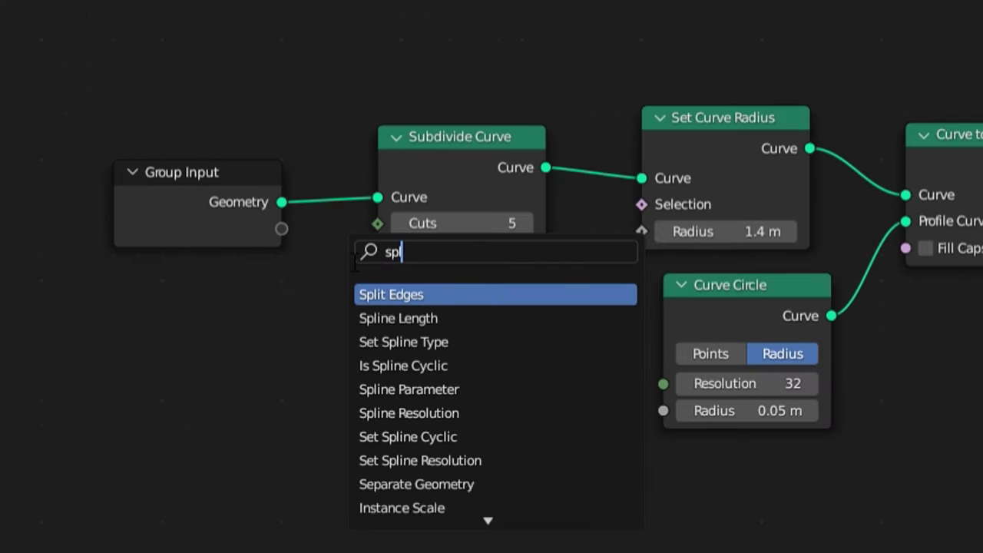
type("ine")
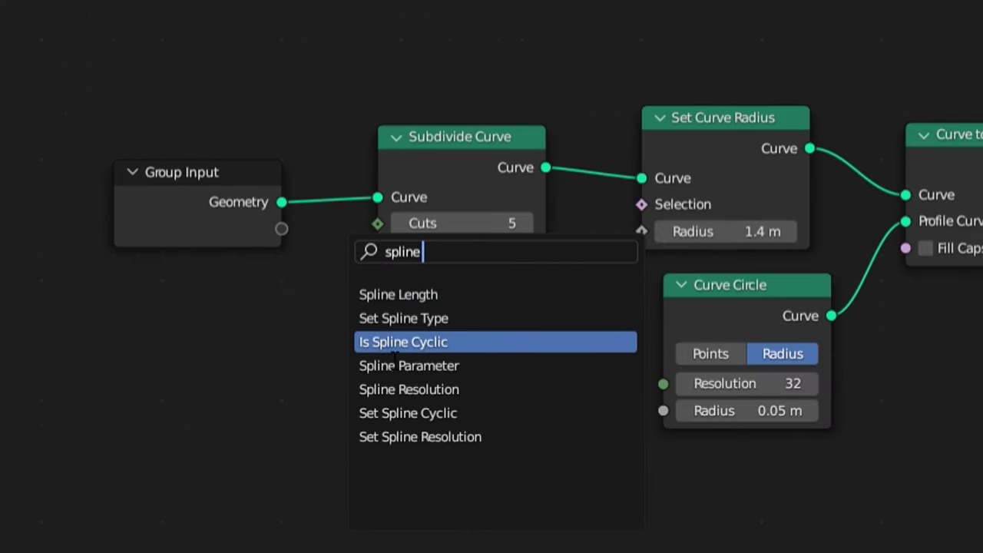
left_click(367, 366)
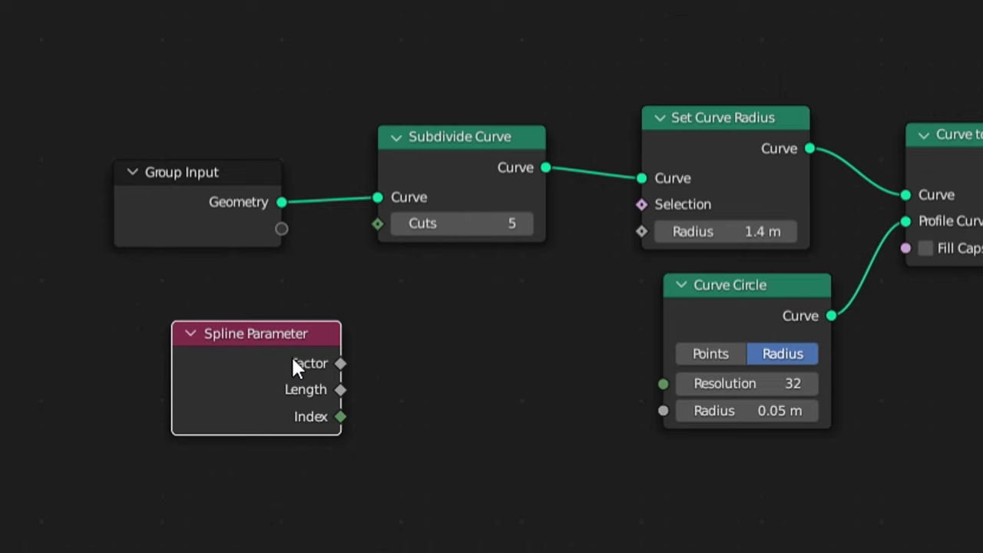
left_click(293, 361, "ctrl+shift")
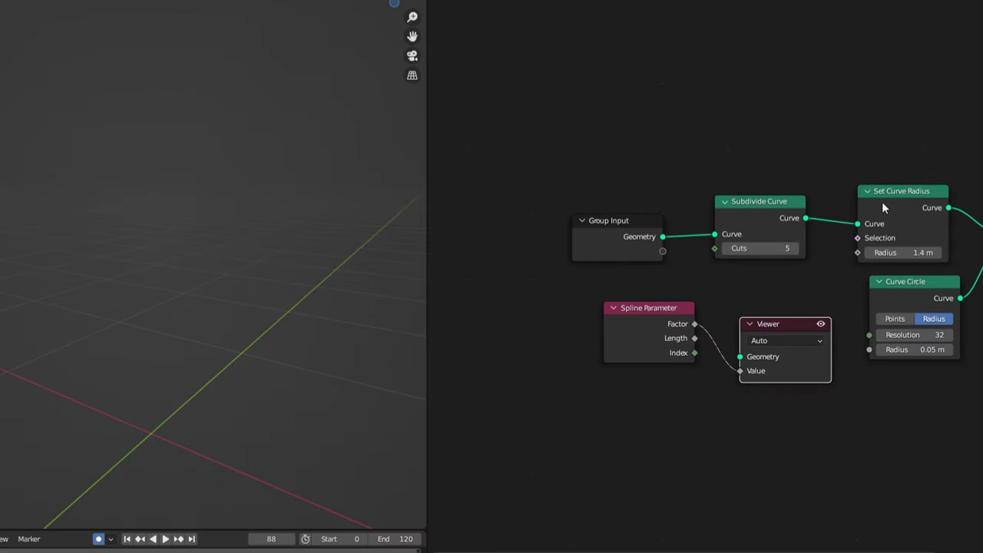
left_click(881, 201, "ctrl+shift")
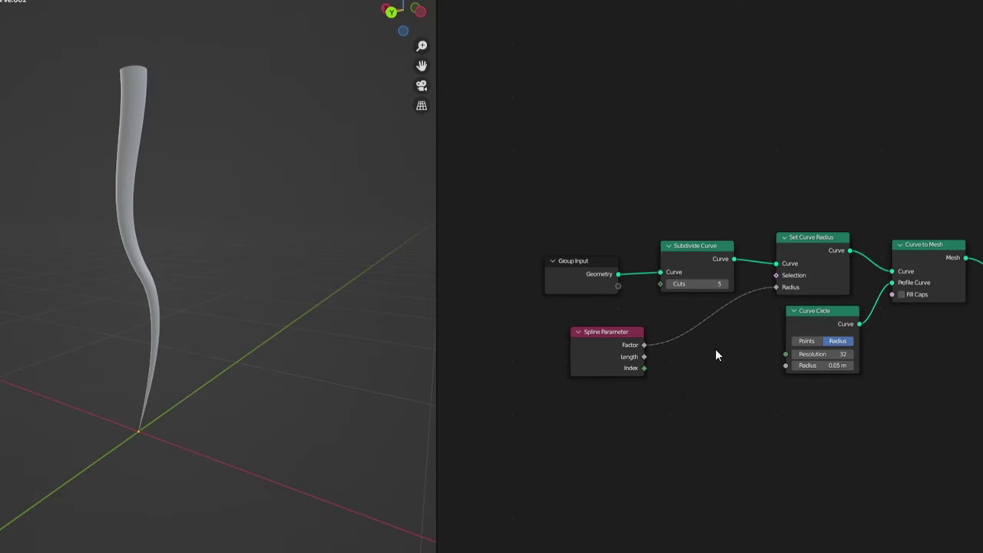
- Close the open stem ends by enabling Fill Caps on the Curve to Mesh node
mouse_move(240, 203)
middle_mouse_down()
mouse_move(298, 276)
mouse_move(219, 204)
mouse_move(234, 218)
middle_mouse_up()
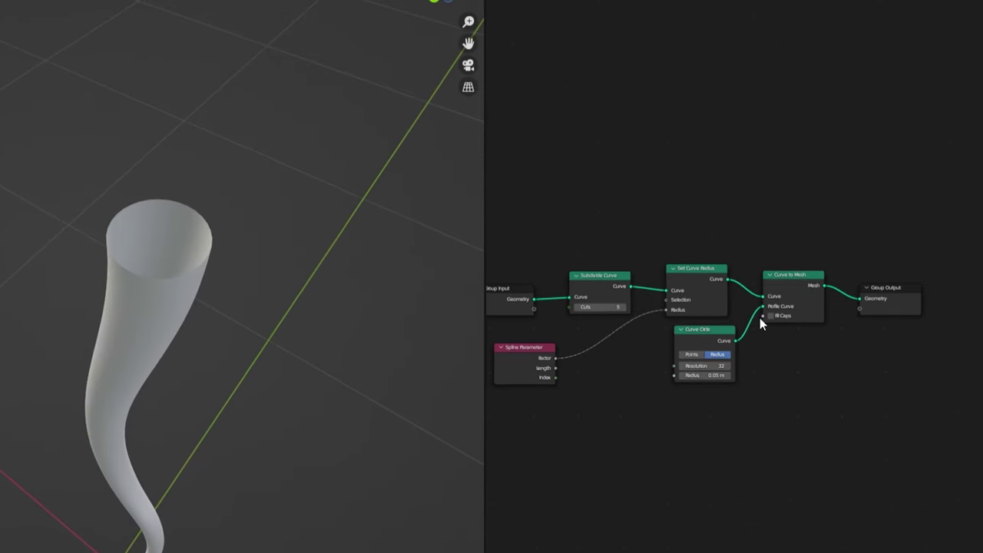
scroll(760, 317, "up", 3)
left_click(764, 334)
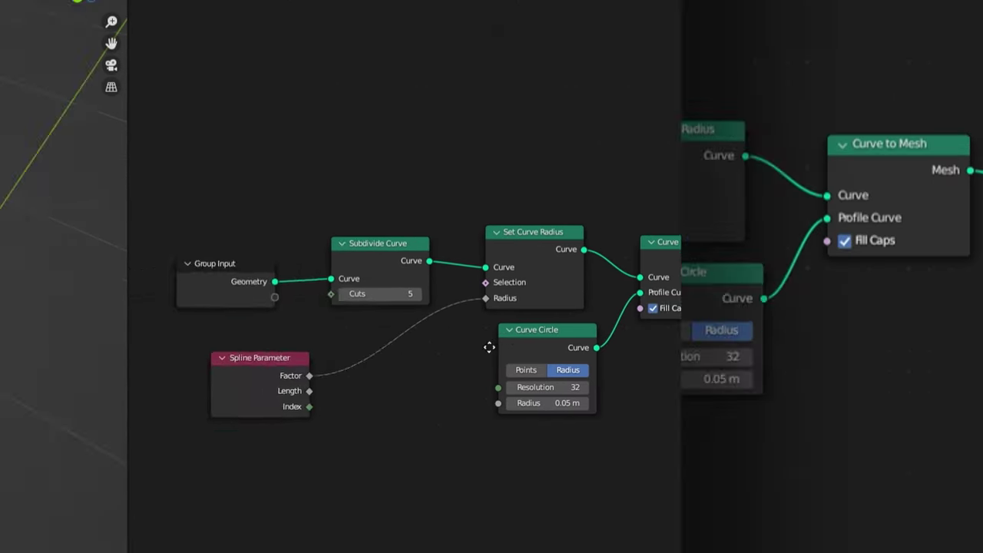
- Insert a Float Curve node between the Spline Parameter's Factor and the Radius of Set Curve Radius
key("shift+a")
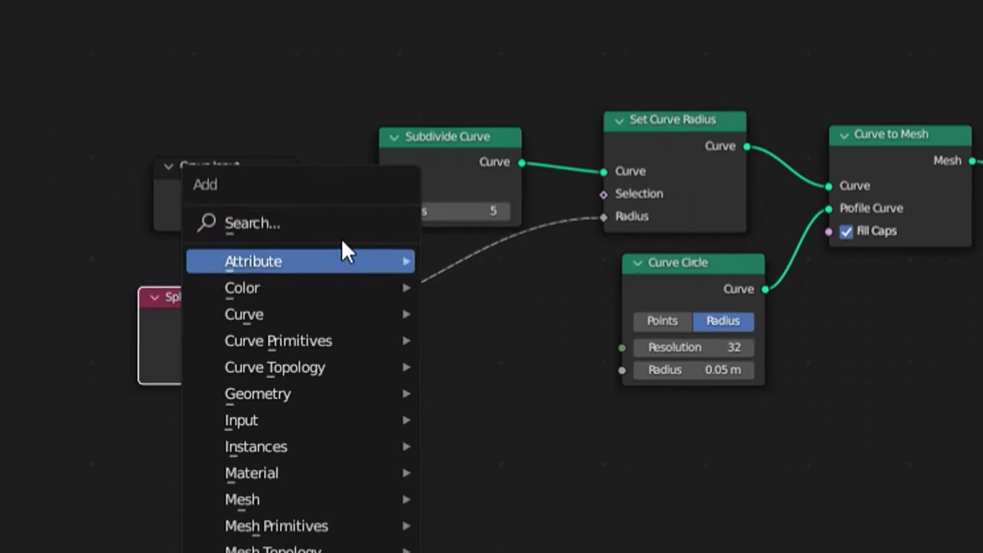
left_click(343, 224)
type("floa")
key("Return")
left_click(386, 297)
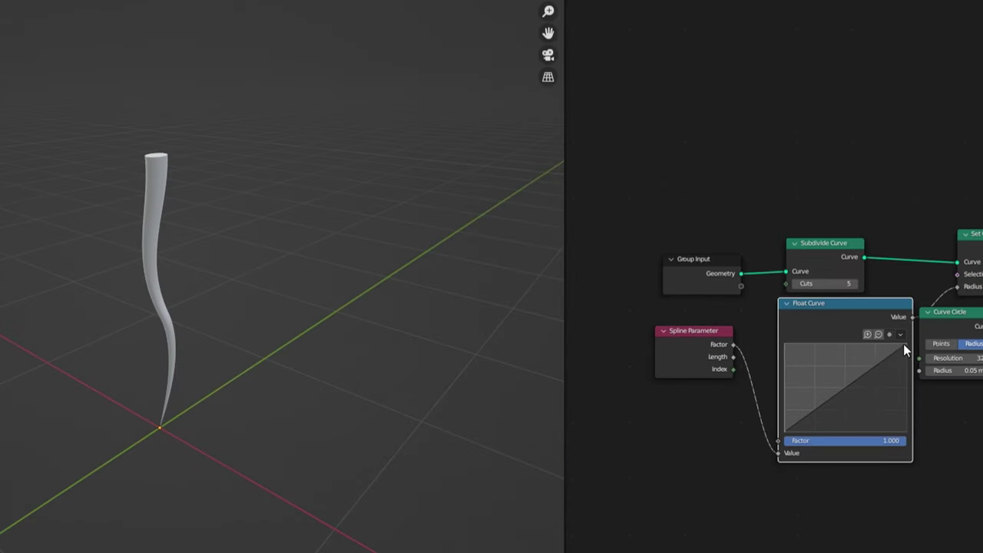
- Invert the Float Curve so the stem tapers upward, and bend it with a middle point at about 0.40, 0.44
left_click_drag(598, 274, 597, 436)
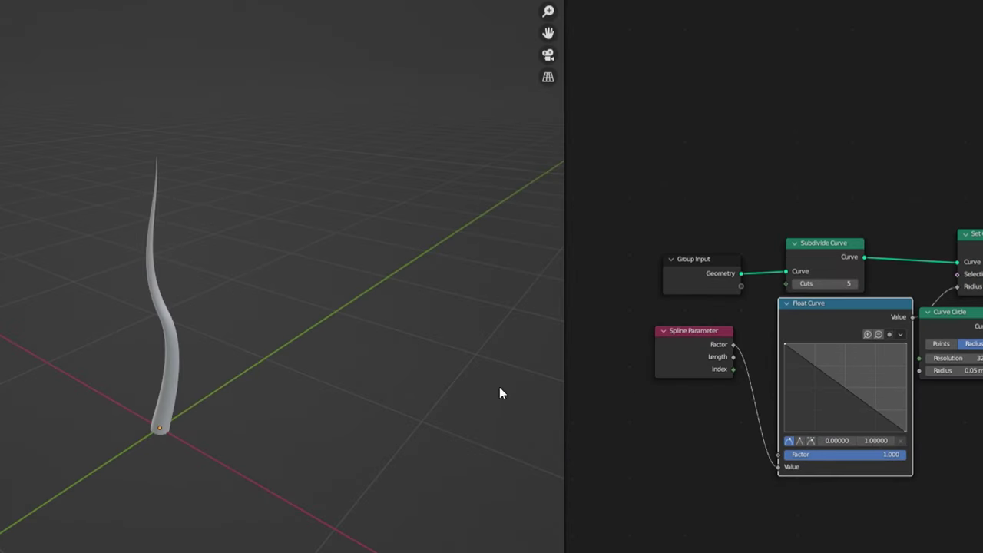
scroll(257, 336, "up", 3)
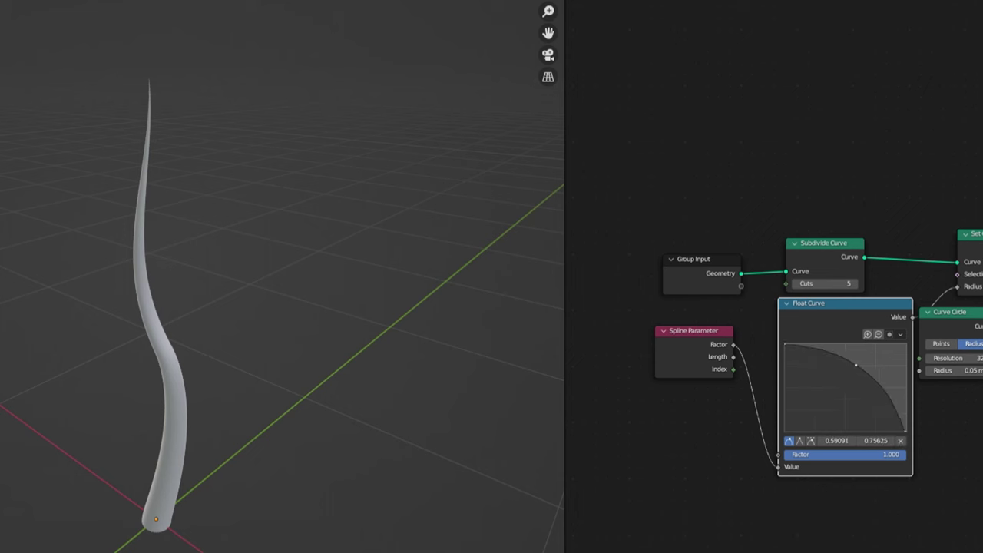
middle_click_drag(341, 345, 247, 354)
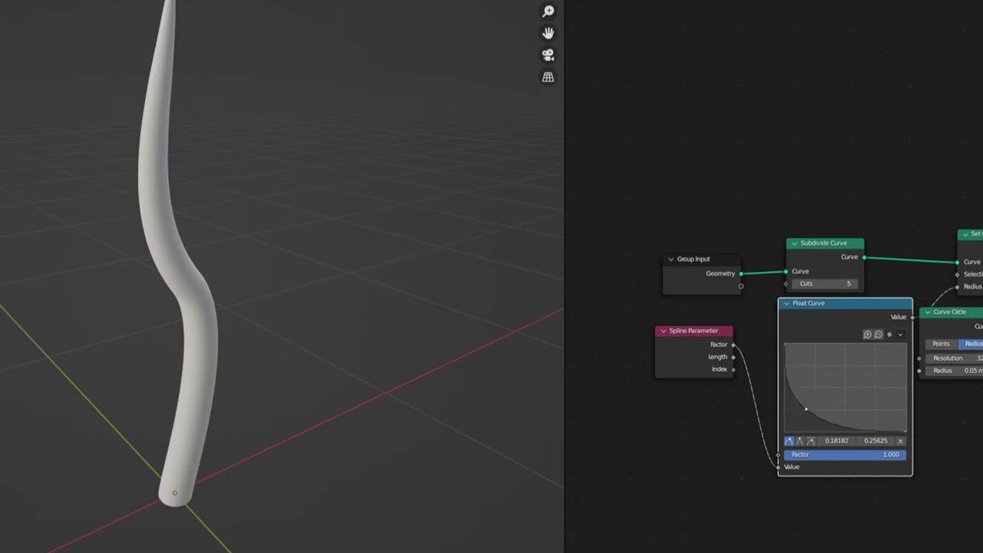
left_click_drag(805, 408, 829, 385)
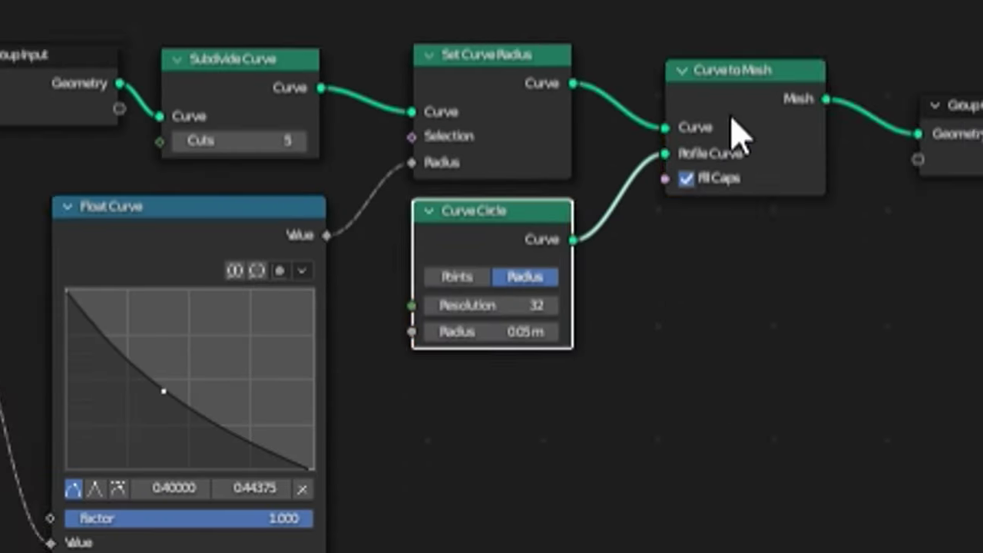
- Move Curve Circle and Curve to Mesh aside and add an Instance on Points node using the Set Curve Radius output as Points
left_click(706, 99, "shift")
left_click_drag(706, 99, 642, 242)
key("shift+a")
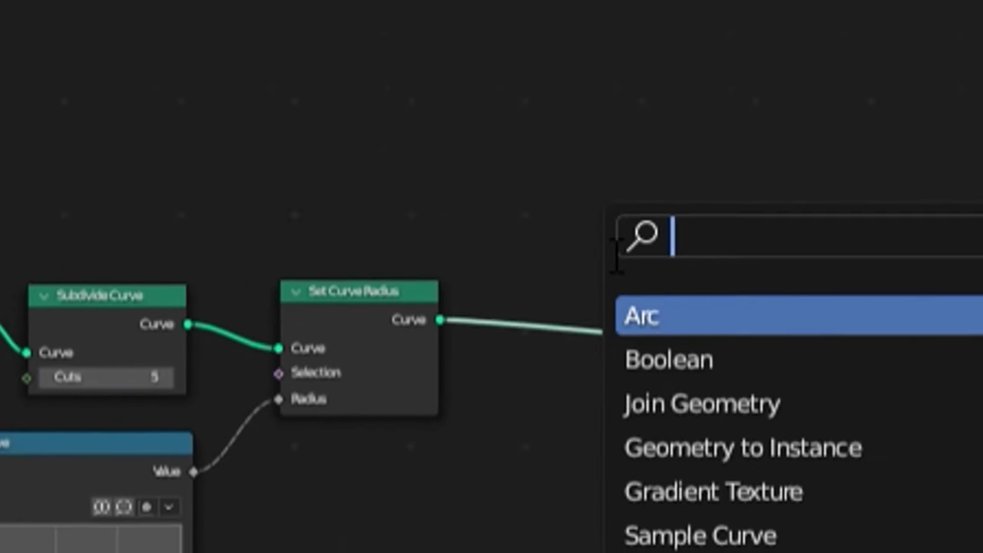
type("instance on")
key("Return")
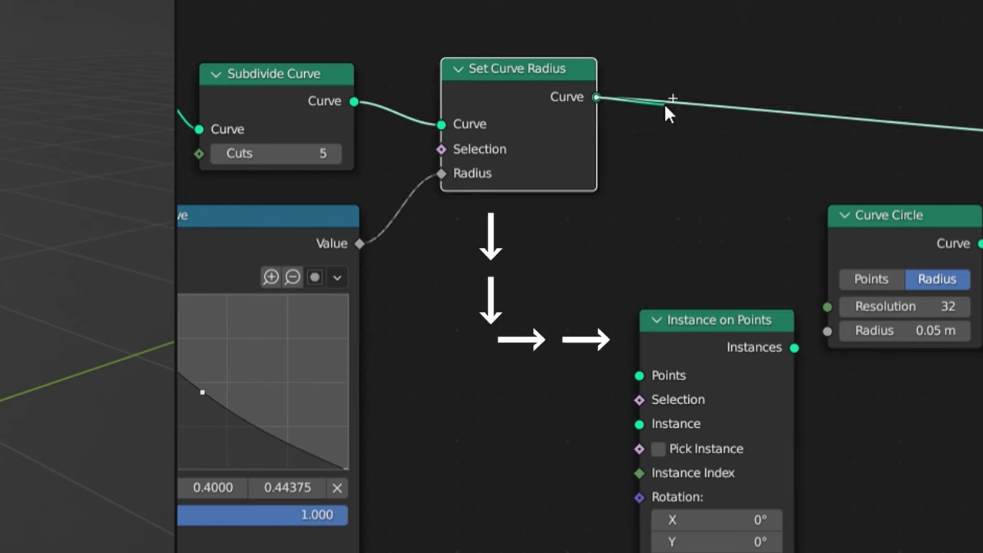
- Add a UV Sphere node and connect its Mesh to the Instance input of Instance on Points
key("shift+a")
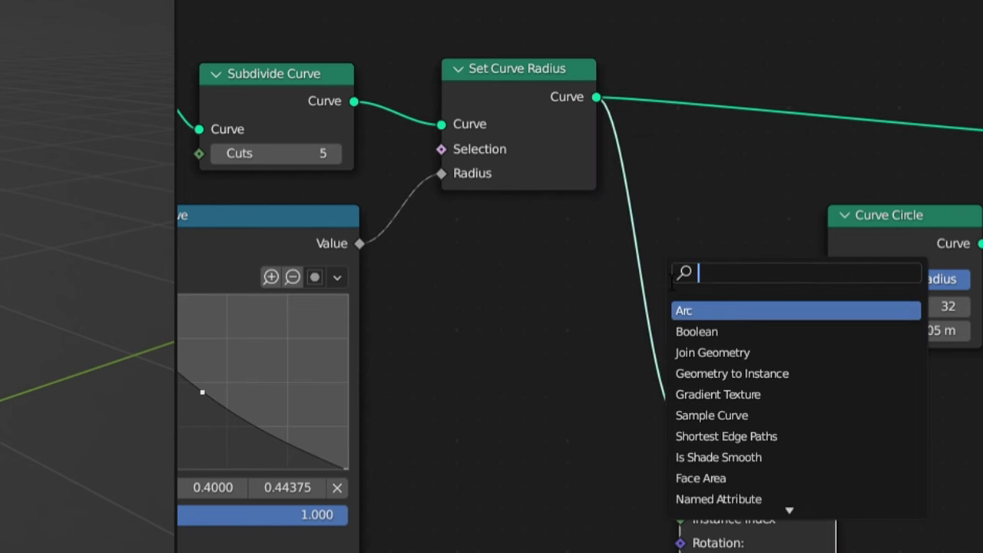
type("uv sp")
key("Return")
left_click(469, 492)
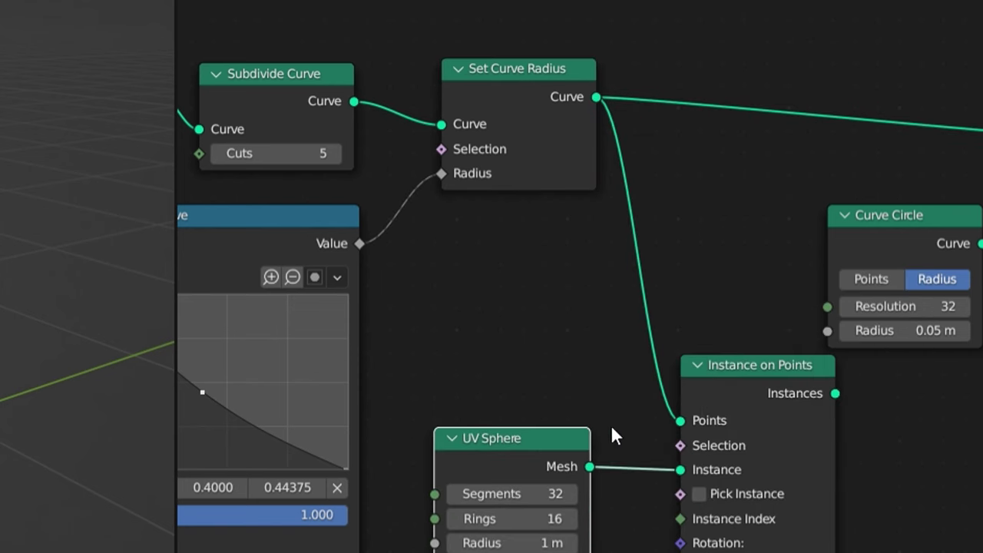
- Add an Endpoint Selection node with Start Size 0 as the Selection of Instance on Points, and preview the instances
key("shift+a")
type("endpo")
key("Return")
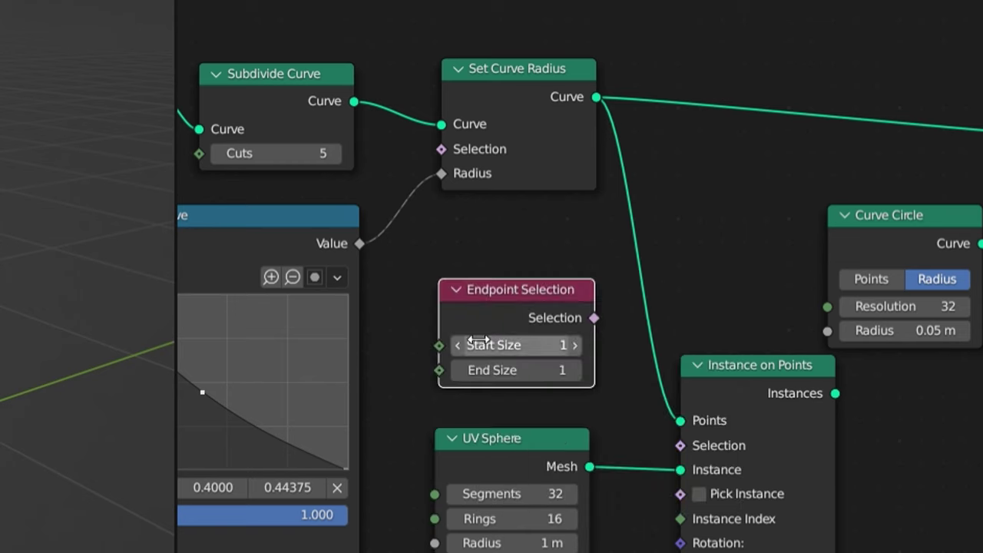
left_click_drag(659, 420, 678, 444)
middle_click_drag(750, 390, 605, 383)
left_click(627, 375, "ctrl+shift")
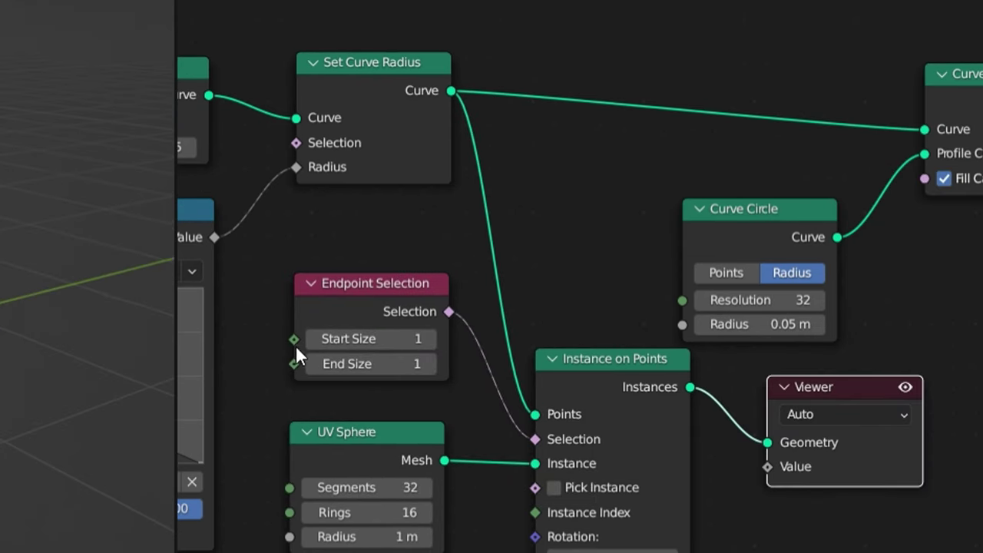
left_click(309, 340)
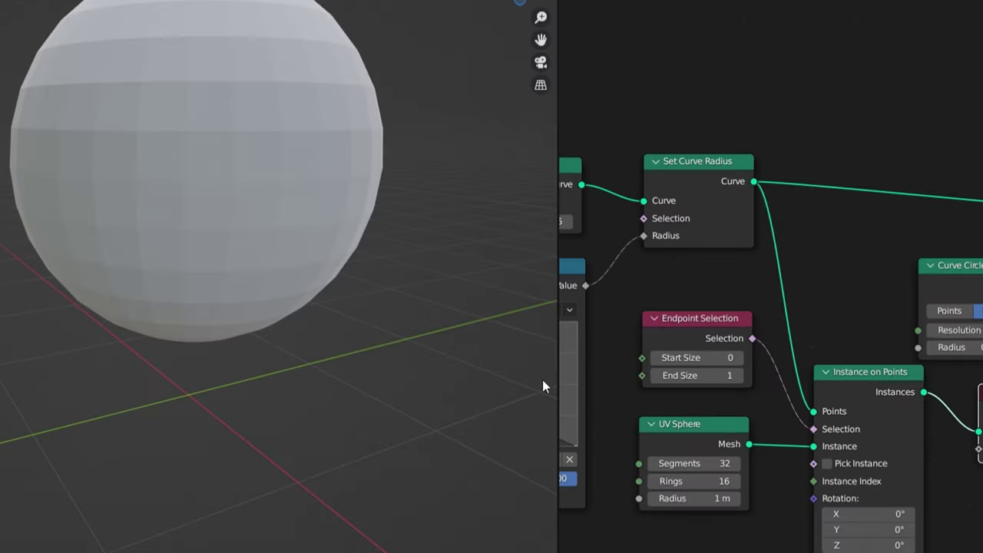
- Combine the instances with the stem mesh through a Join Geometry node before Group Output, and delete the Viewer node
scroll(768, 368, "down", 3)
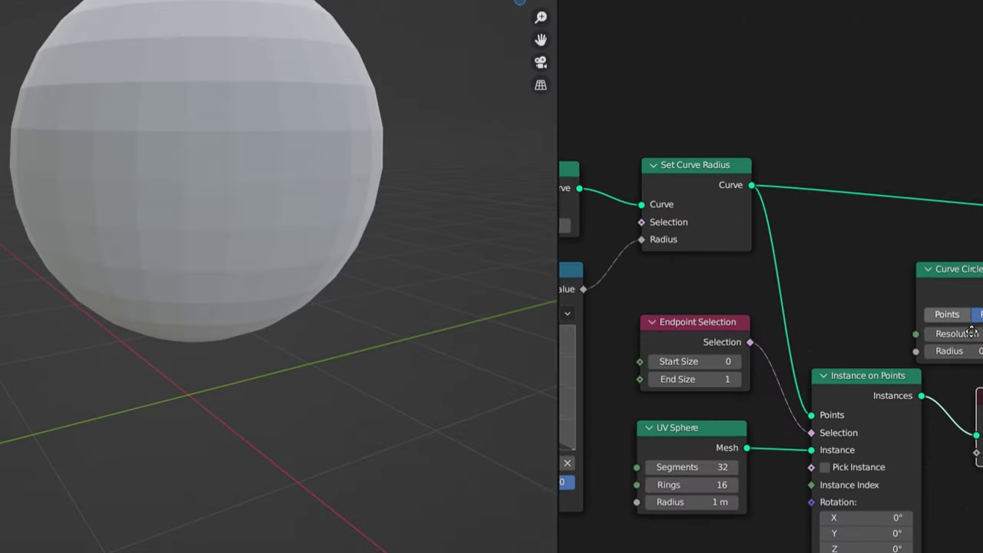
left_click_drag(872, 400, 982, 277)
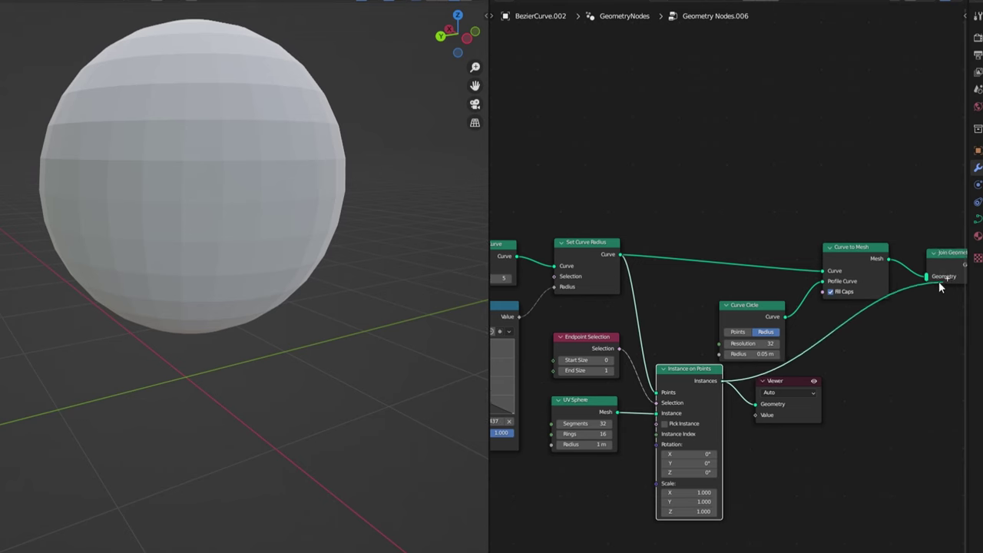
middle_click_drag(908, 312, 820, 323)
scroll(819, 319, "down", 4)
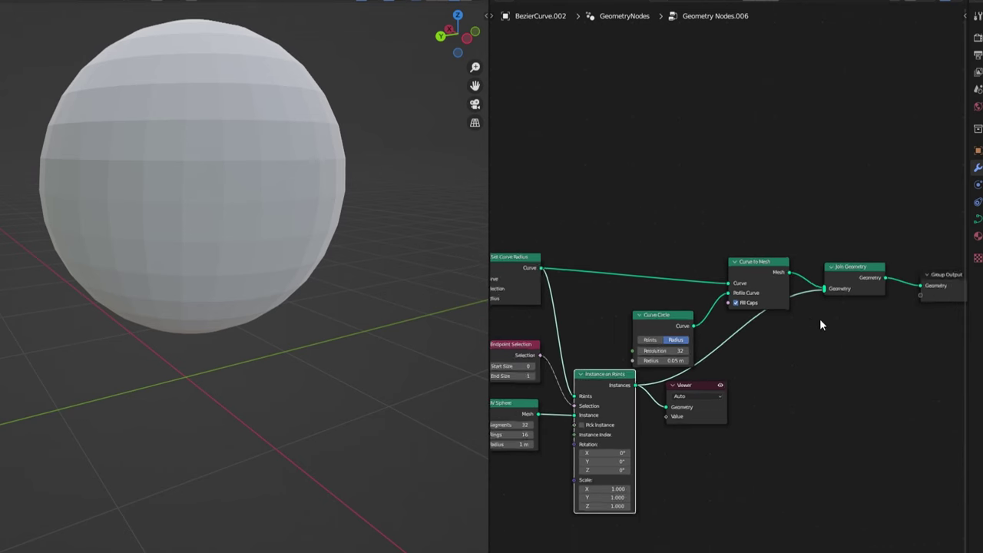
left_click(695, 364)
key("x")
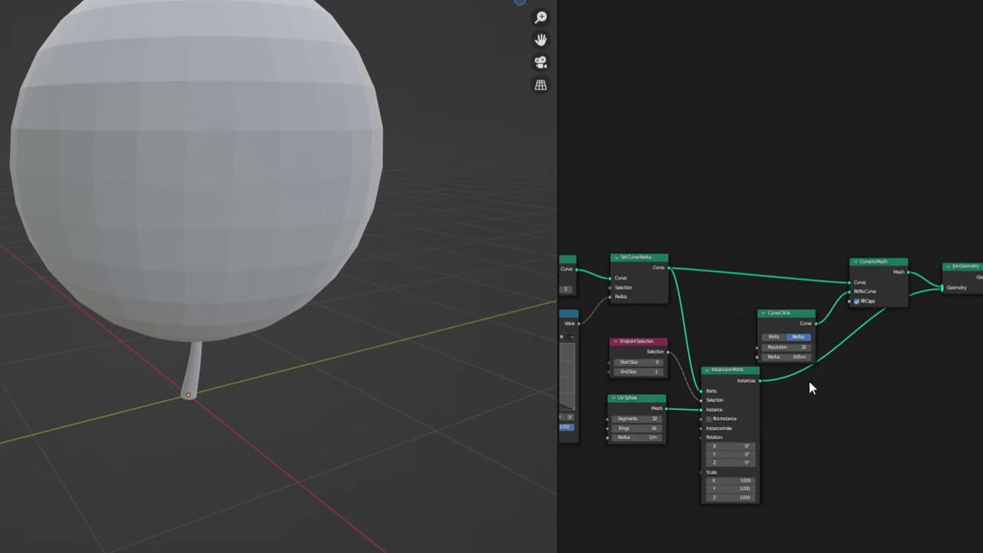
- Insert a Trim Curve node in Factor mode between Subdivide Curve and Set Curve Radius, and vary its End value
middle_click_drag(393, 284, 381, 243)
scroll(699, 373, "up", 5)
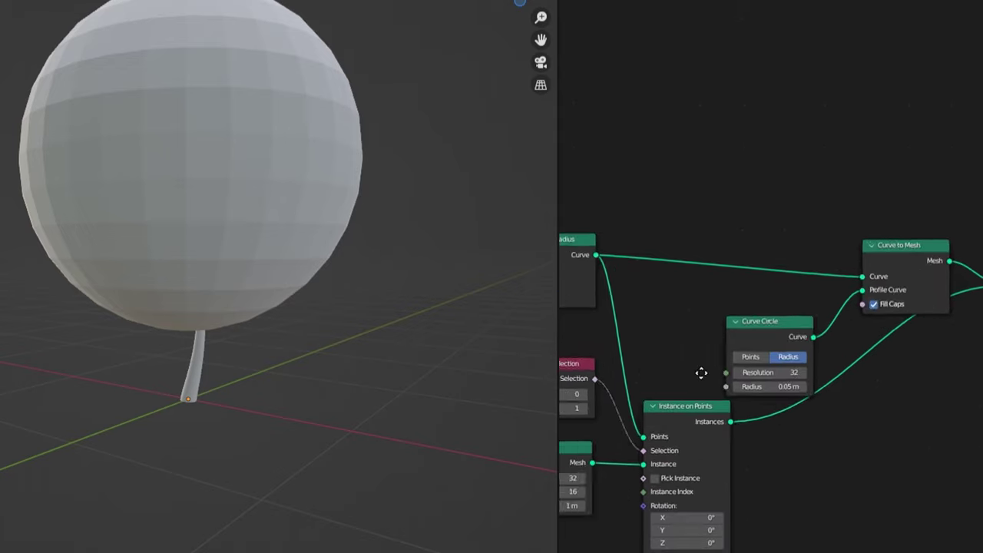
scroll(847, 488, "up", 3)
left_click_drag(813, 441, 768, 442)
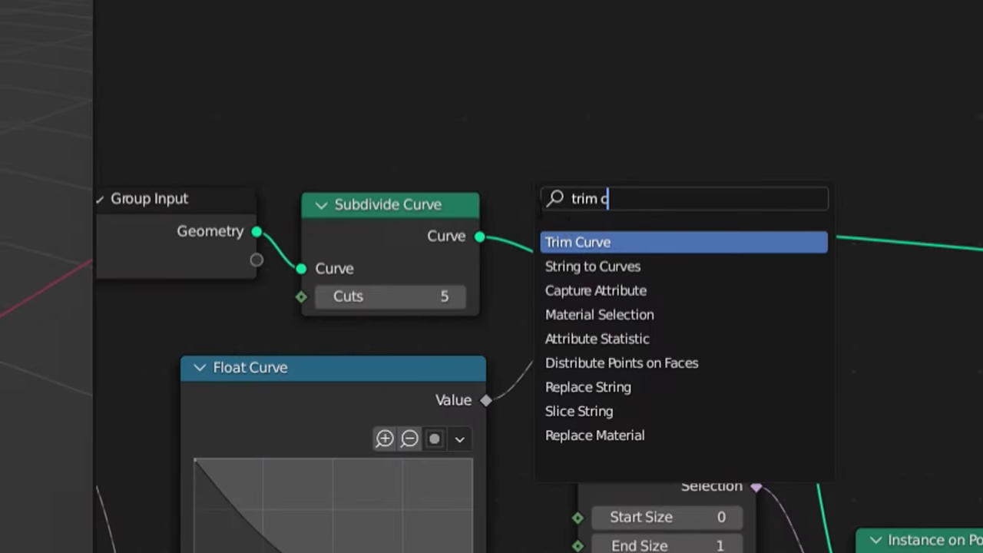
key("Return")
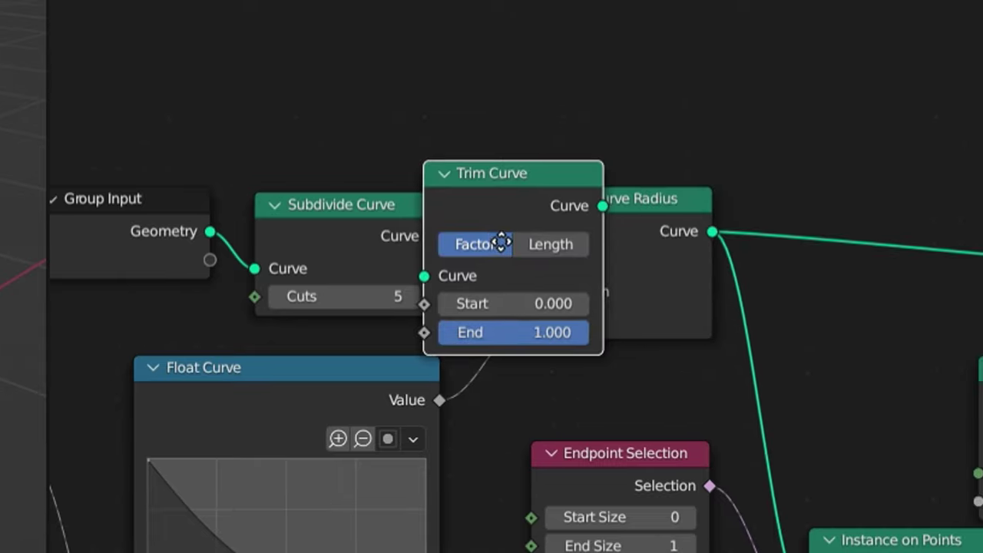
left_click(576, 300)
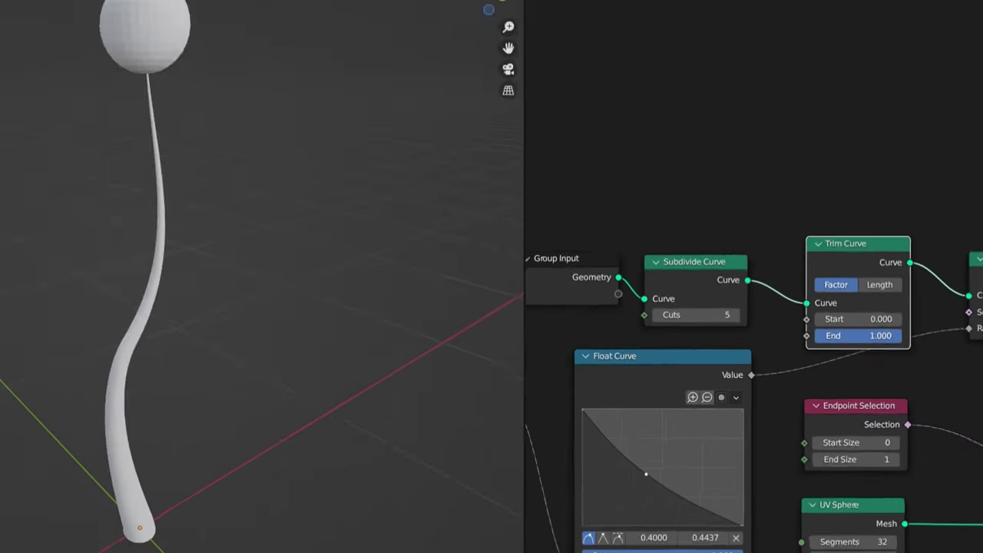
mouse_move(890, 335)
left_mouse_down()
mouse_move(833, 336)
mouse_move(882, 336)
left_mouse_up()
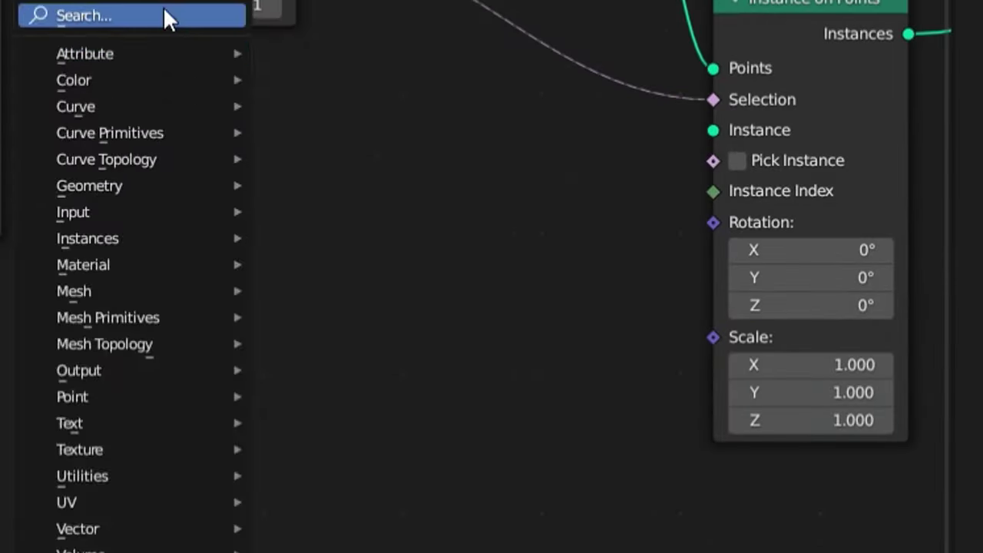
- Replace the UV Sphere with a 0.1 m Cube node as the Instance, and vary the Trim Curve End value to test it
key("shift+a")
left_click(164, 18)
type("cube")
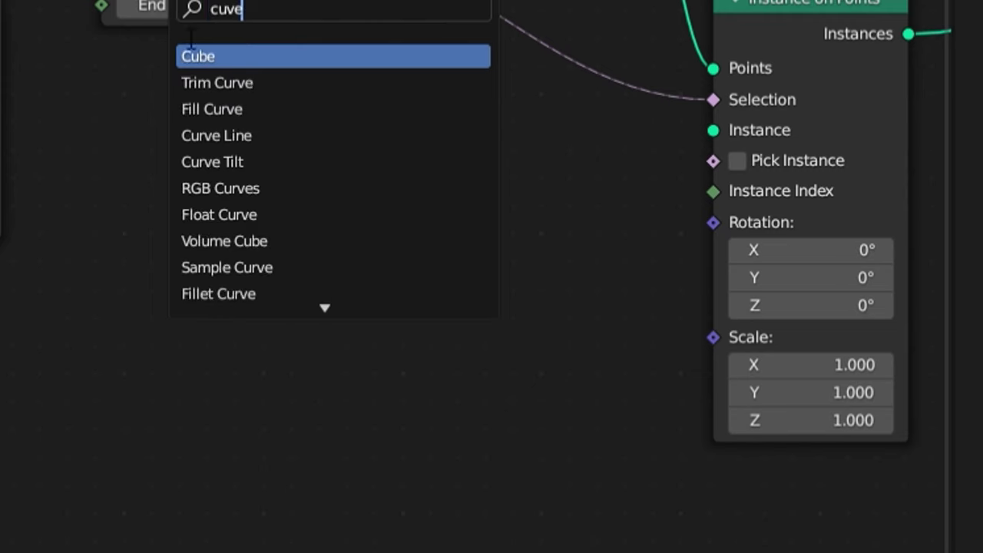
key("Return")
left_click_drag(515, 245, 514, 301)
type("0.1")
key("Return")
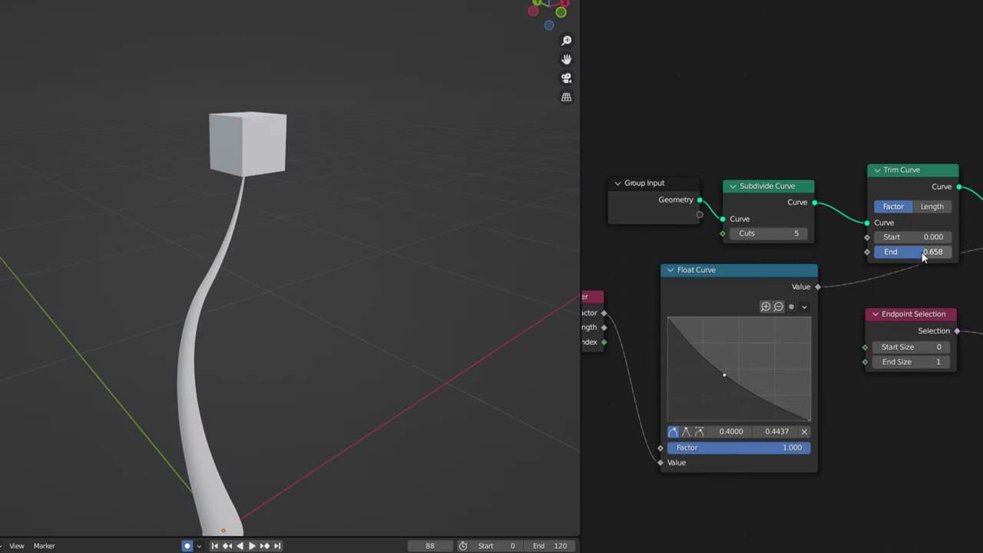
left_click_drag(921, 251, 953, 251)
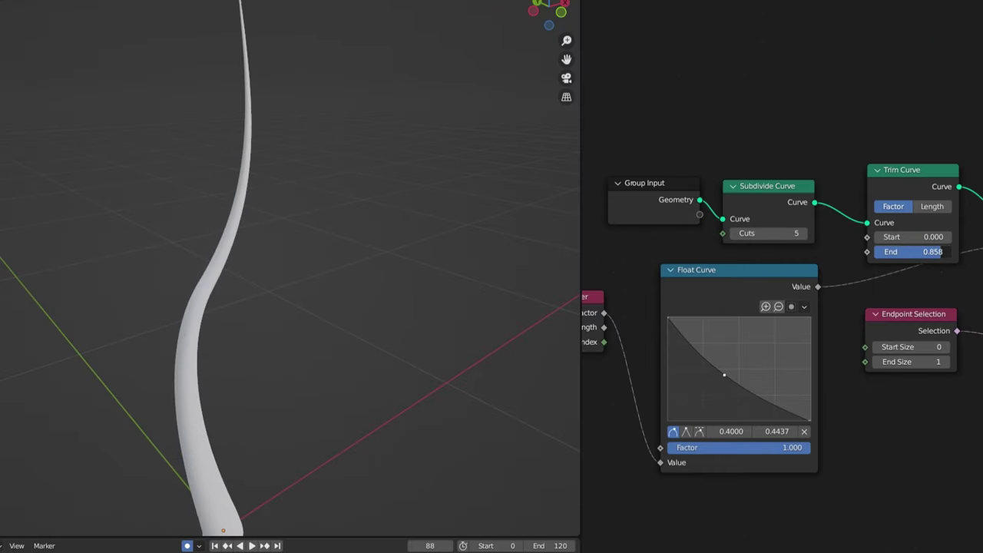
- Add a Curve Tangent node and feed its Tangent into the Vector input of a new Align Euler to Vector node
middle_click_drag(911, 272, 804, 291)
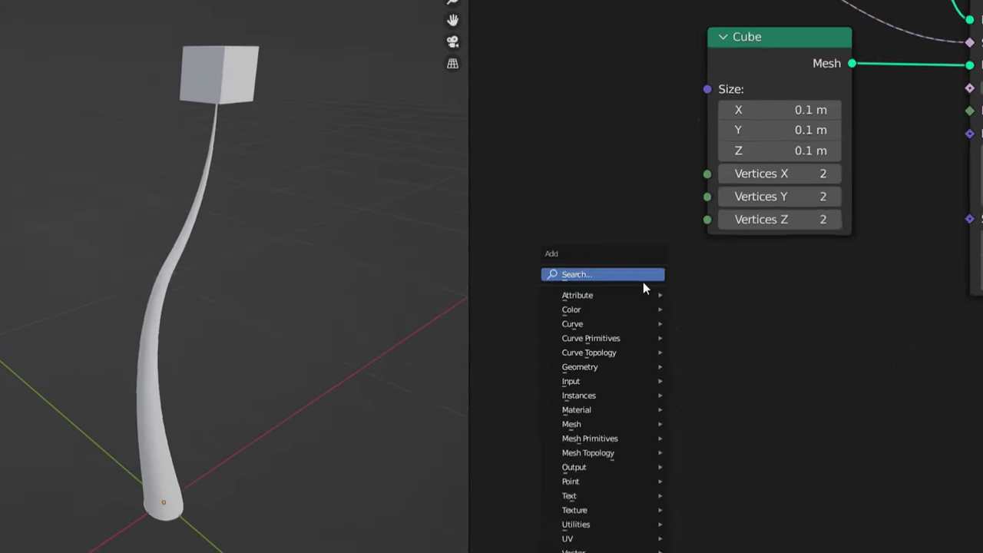
type("curve tan")
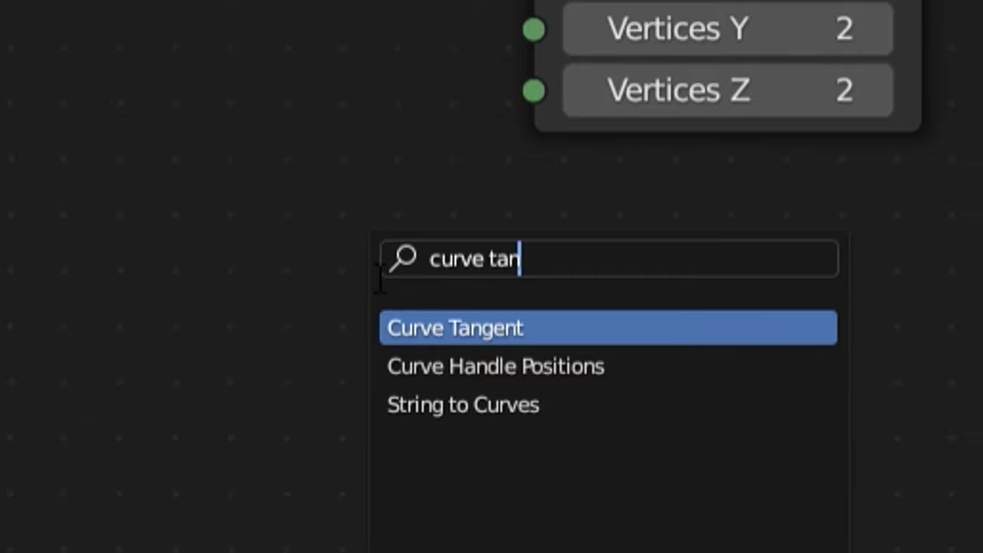
key("Return")
left_click(176, 451)
left_click_drag(423, 411, 665, 327)
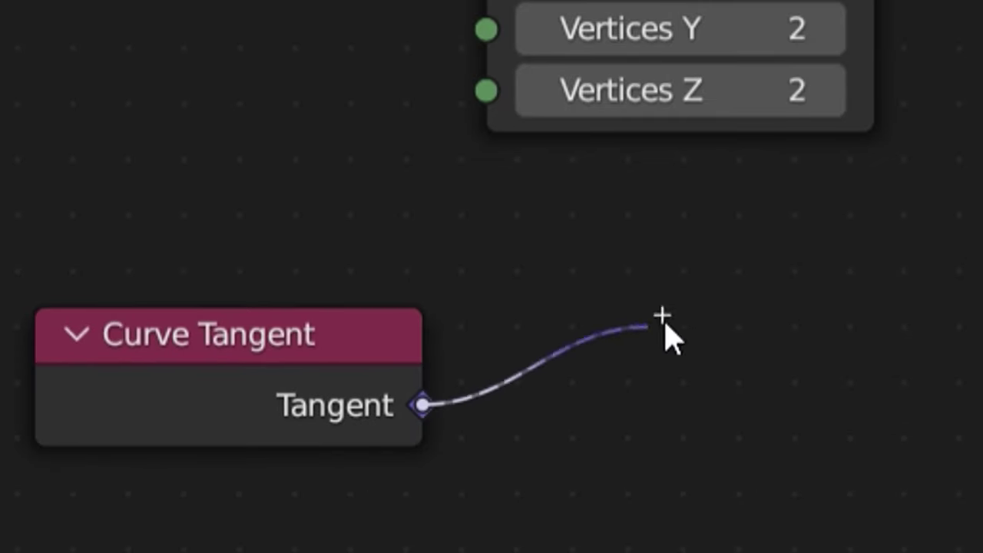
left_click_drag(574, 380, 586, 350)
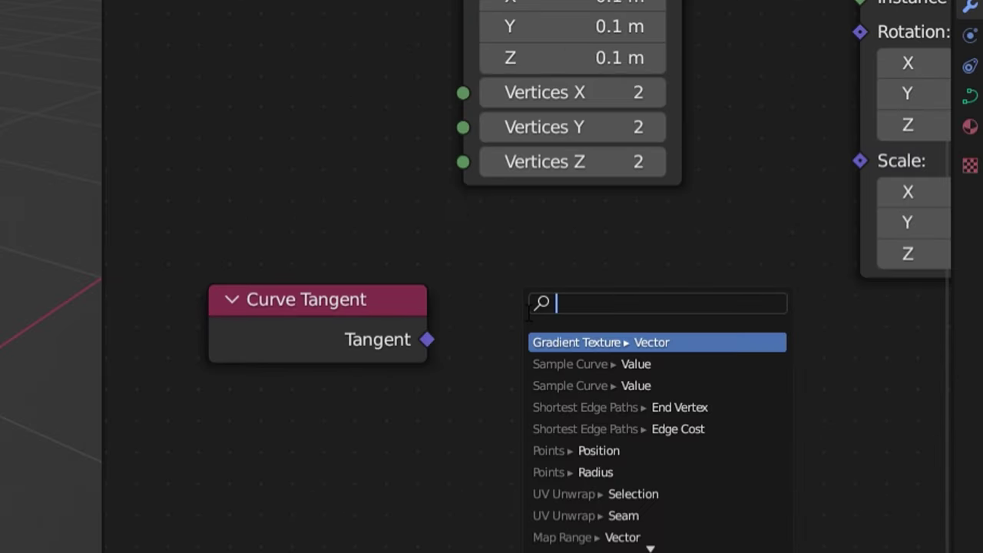
type("align")
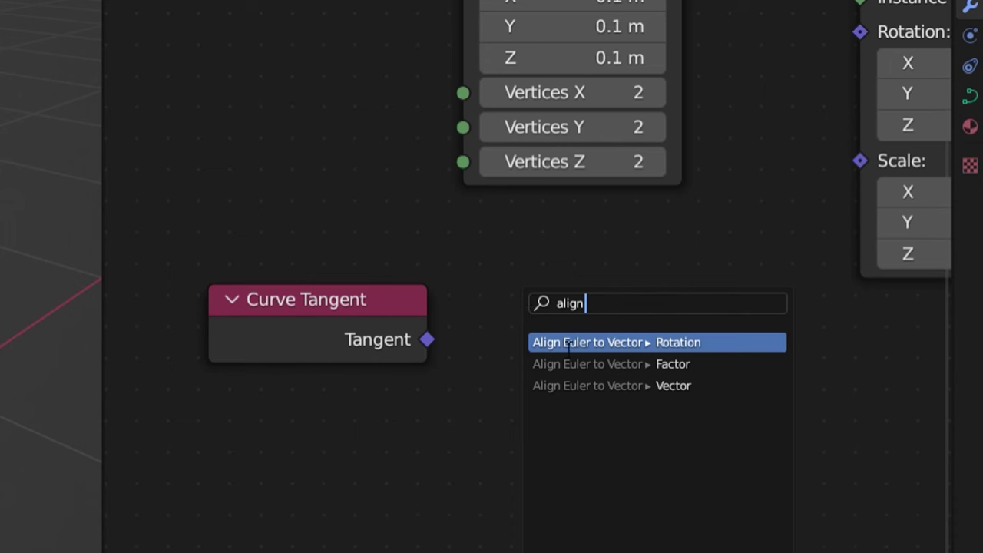
left_click(587, 392)
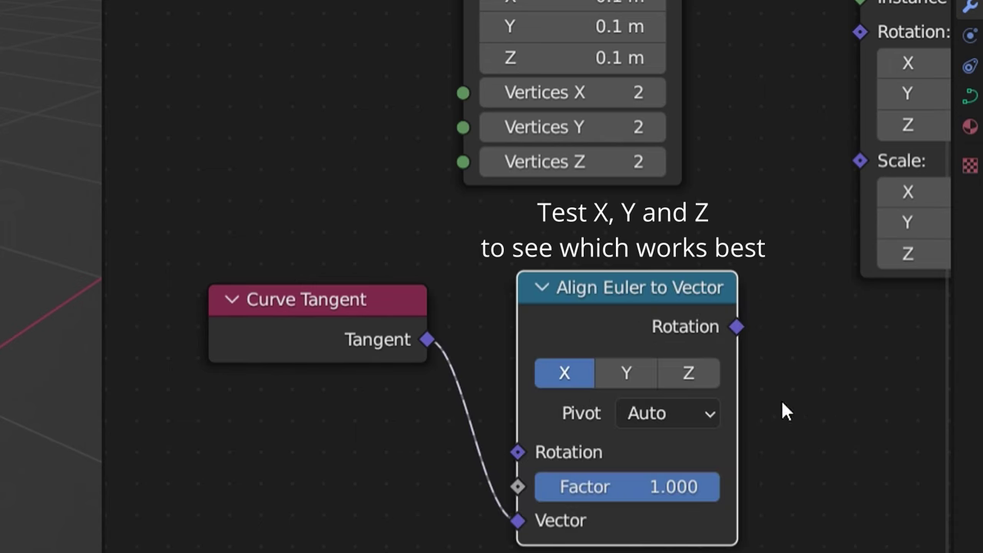
- Connect the Z-axis Align Euler to Vector rotation to Instance on Points' Rotation, and test different stem trims and cube Z sizes
middle_click_drag(781, 401, 704, 401)
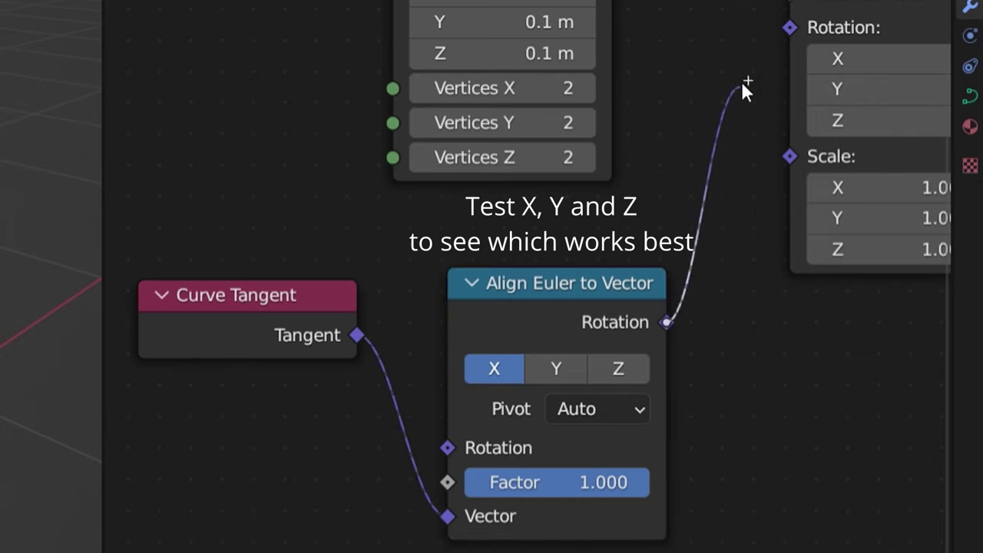
left_click_drag(741, 81, 774, 30)
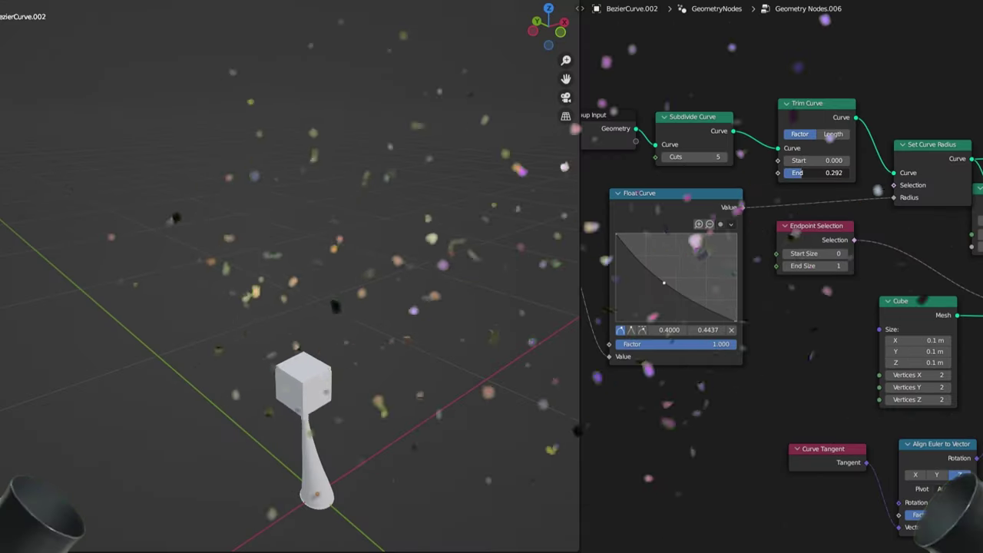
left_click_drag(806, 172, 836, 176)
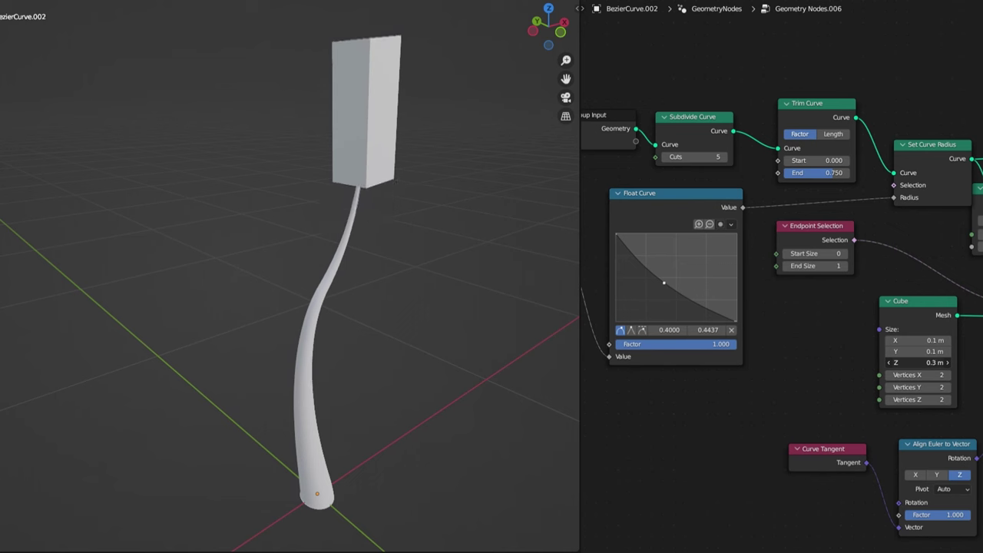
left_click_drag(917, 363, 894, 363)
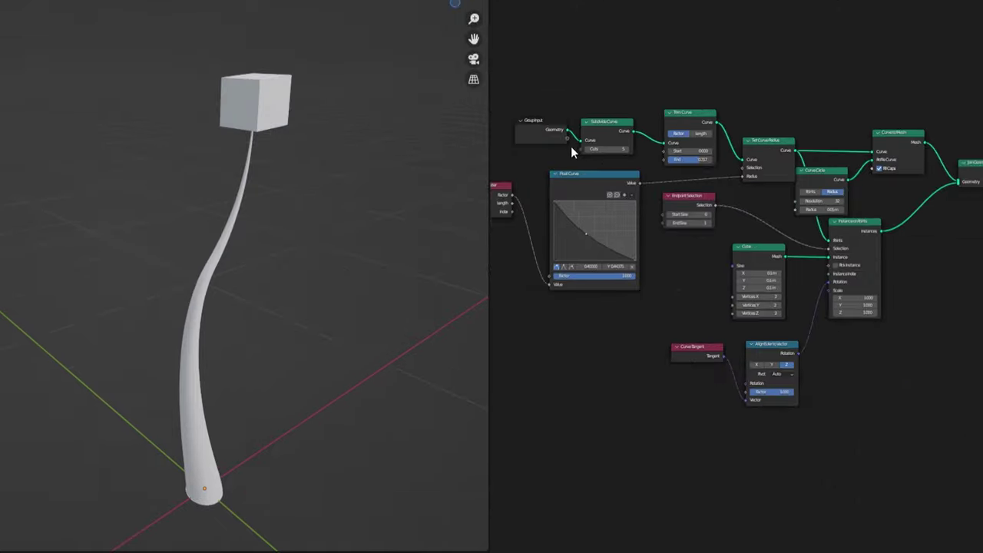
- Preview the Spline Parameter Factor on the Curve to Mesh output through a Viewer node placed above Join Geometry
middle_click_drag(571, 146, 719, 238)
scroll(718, 238, "up", 3)
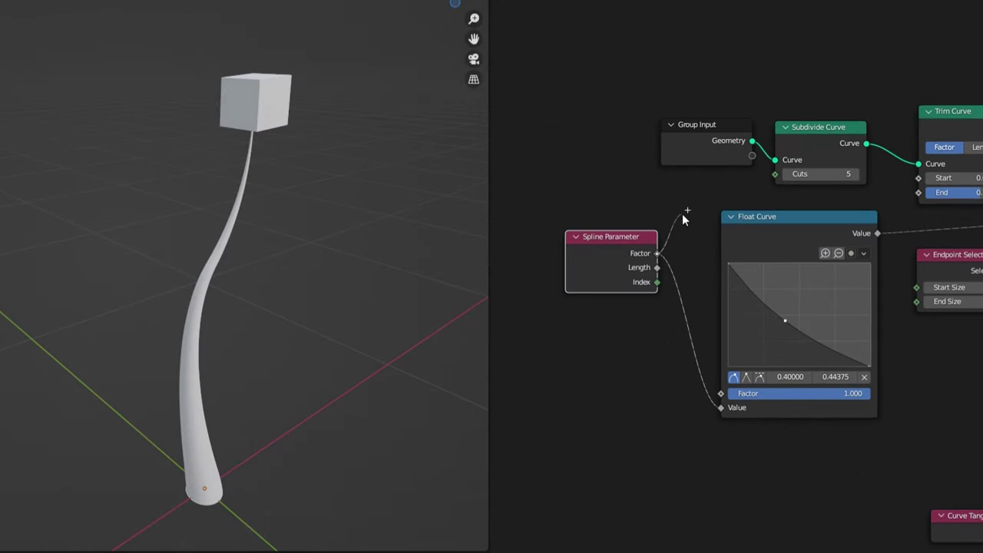
scroll(682, 218, "down", 2)
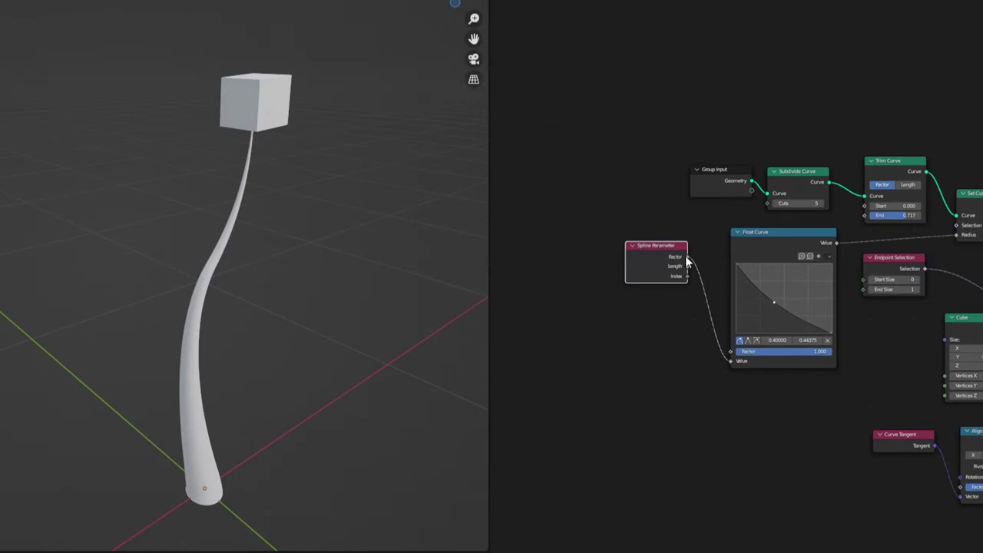
left_click(667, 258, "ctrl+shift")
key("g")
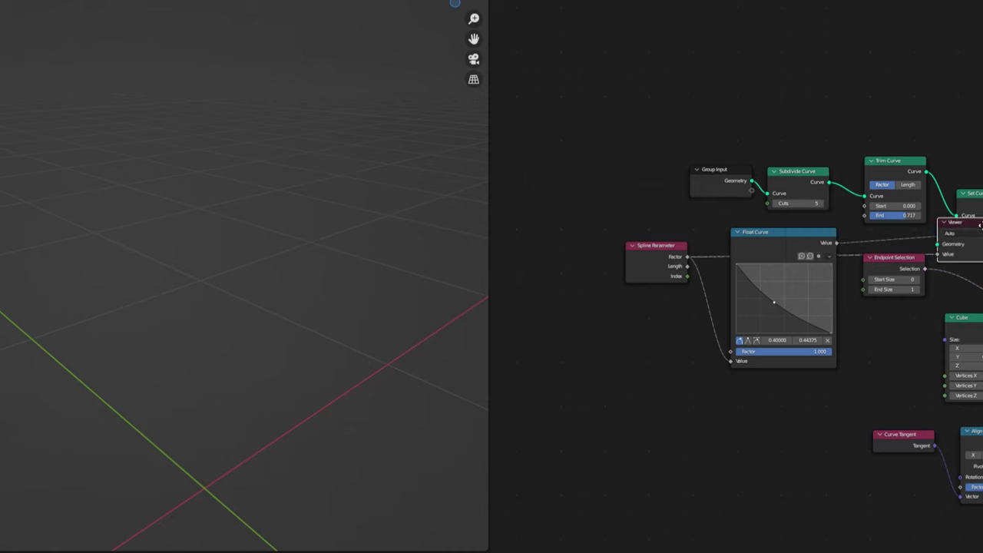
left_click(919, 128)
middle_click_drag(852, 159, 769, 208)
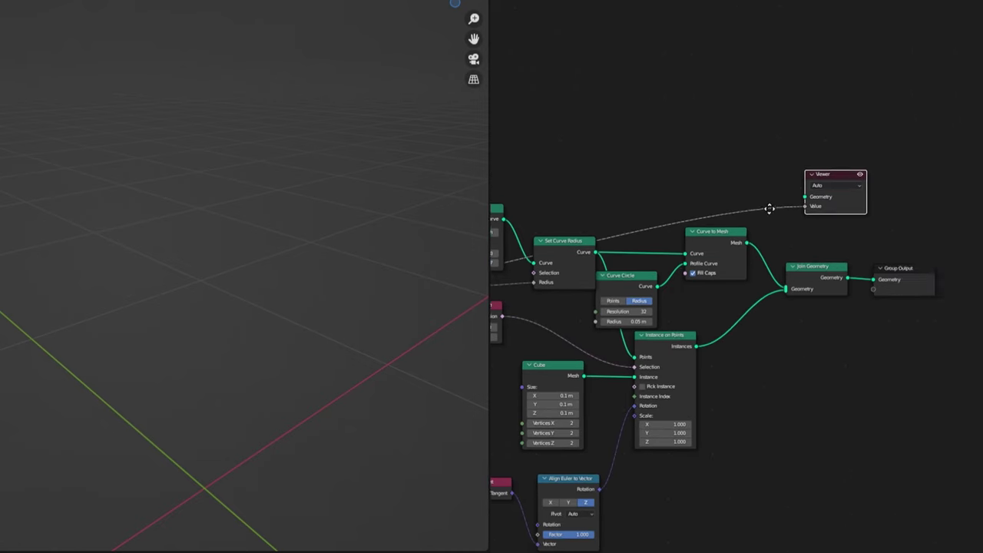
scroll(745, 235, "up", 3)
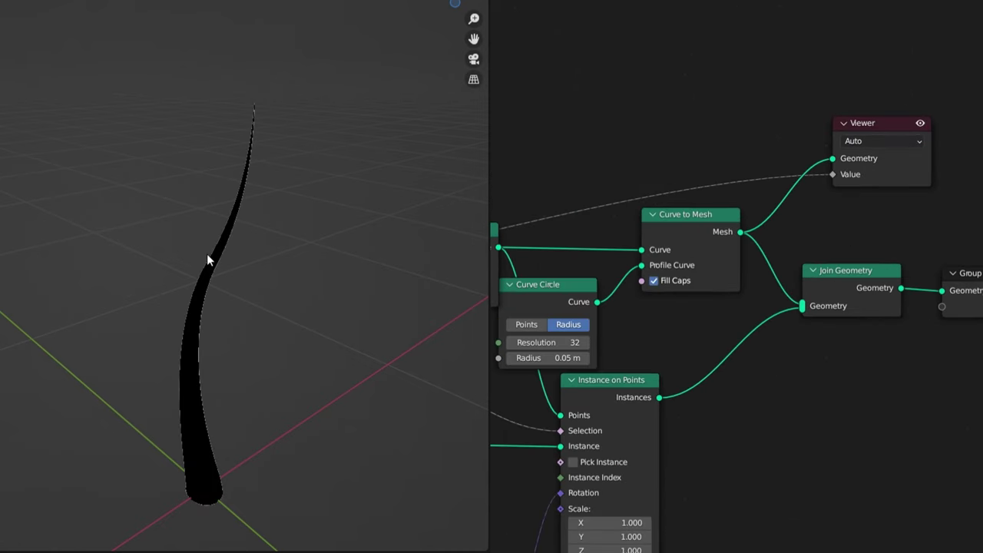
mouse_move(206, 253)
middle_mouse_down()
mouse_move(219, 265)
mouse_move(390, 274)
mouse_move(226, 259)
mouse_move(216, 239)
middle_mouse_up()
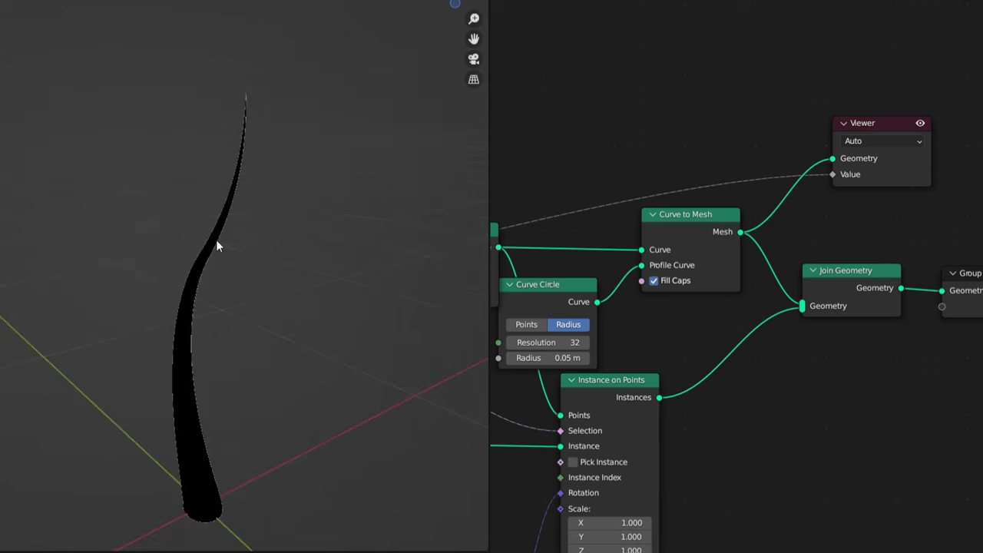
- Insert a Store Named Attribute node between Trim Curve and Set Curve Radius, with Spline Parameter's Factor as its Value
key("shift+a")
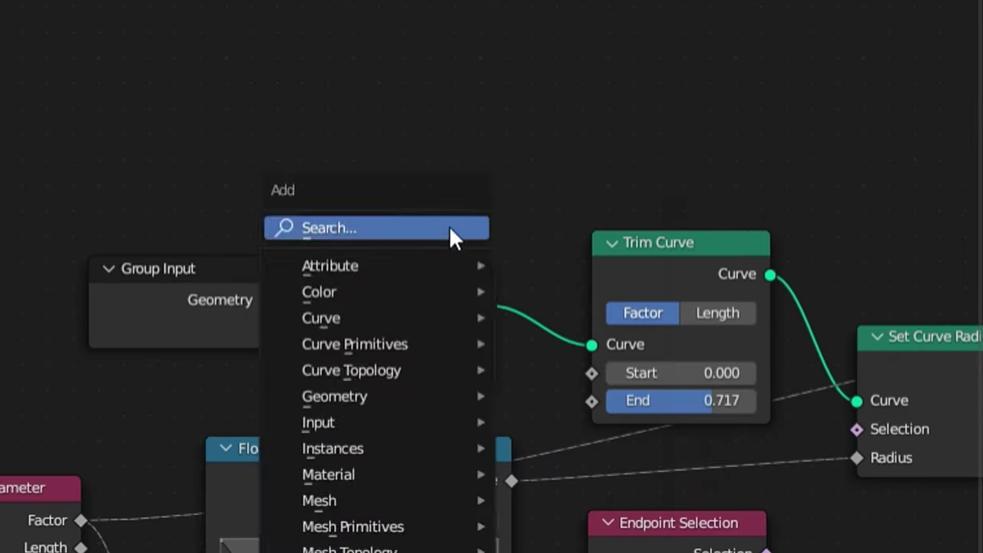
type("store na")
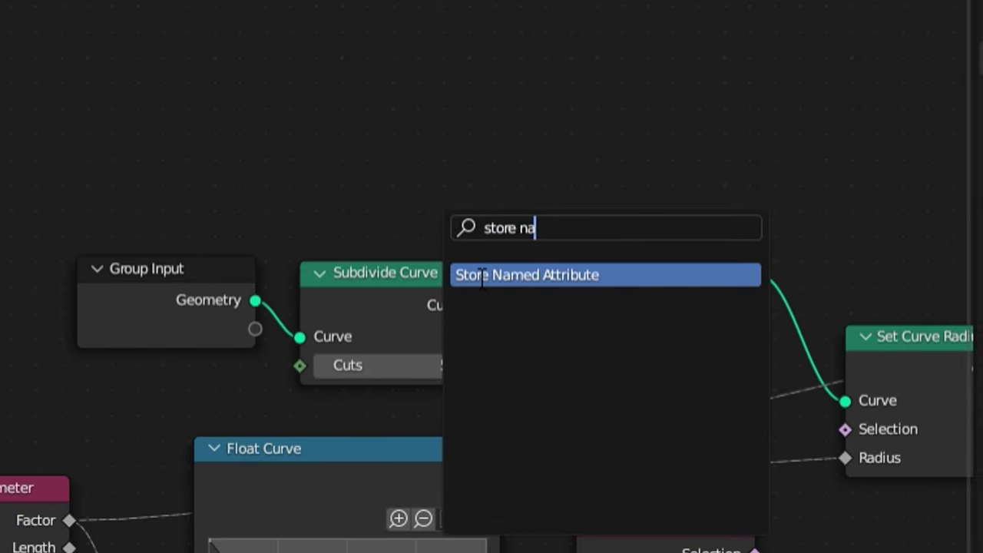
left_click(482, 275)
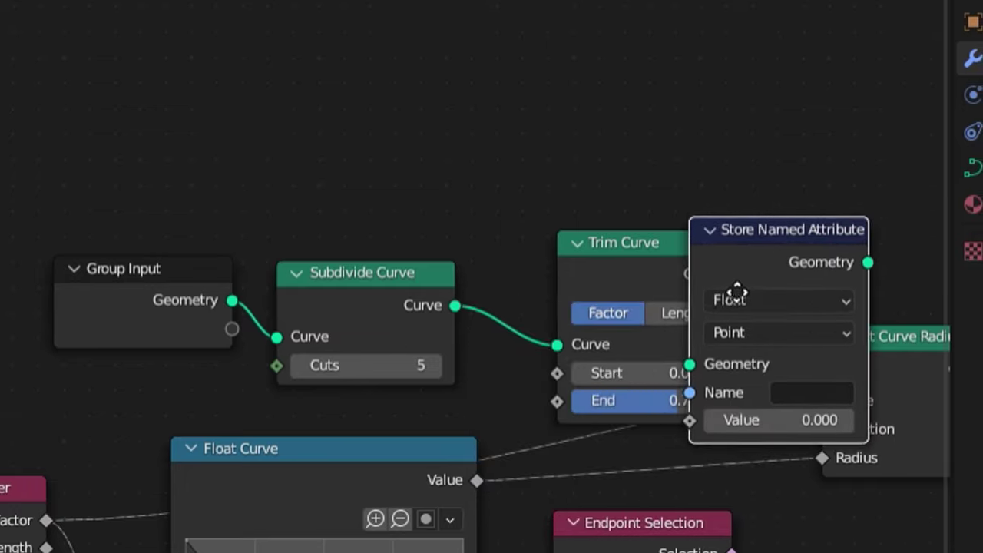
left_click(742, 287)
middle_click_drag(746, 223, 400, 202)
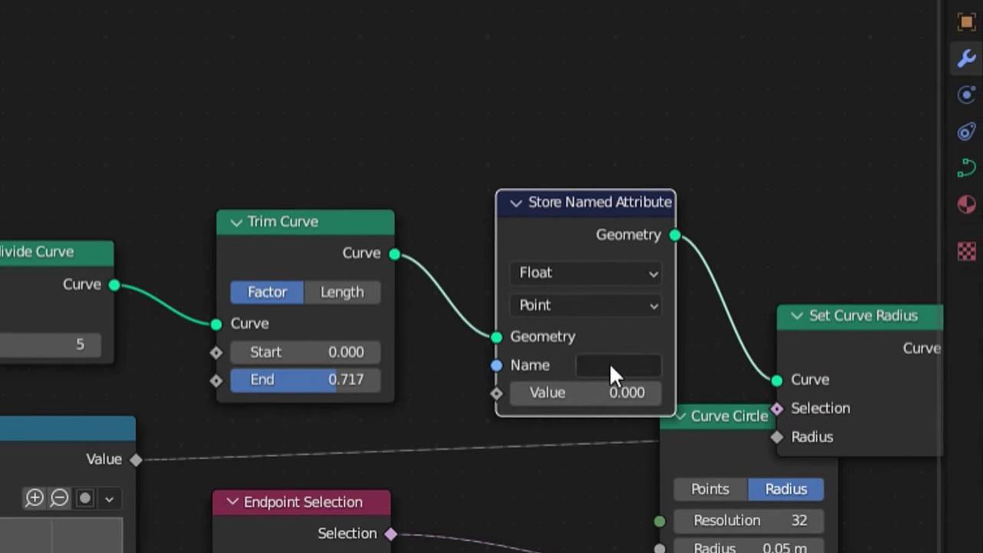
scroll(609, 364, "down", 4)
middle_click_drag(186, 466, 418, 450)
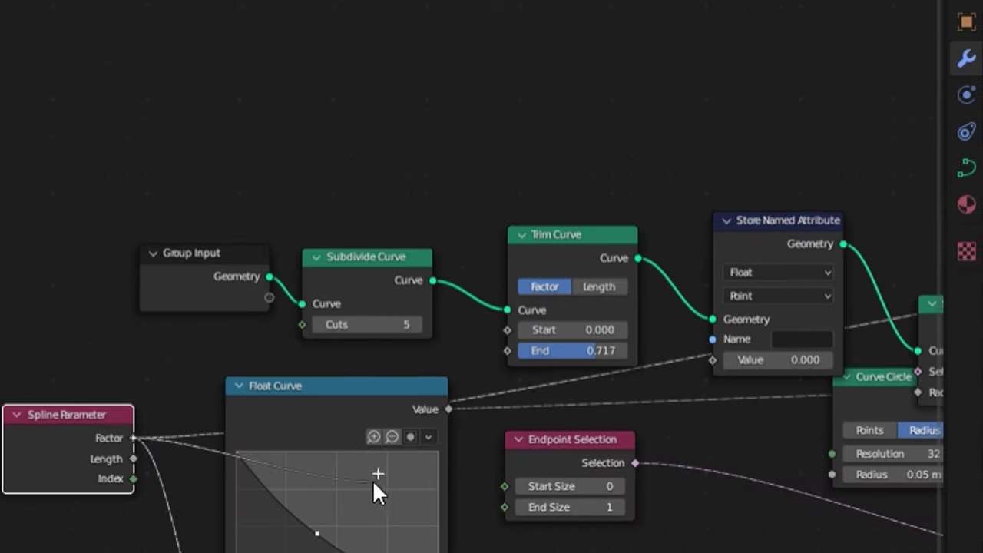
middle_click_drag(707, 366, 333, 428)
scroll(333, 428, "up", 5)
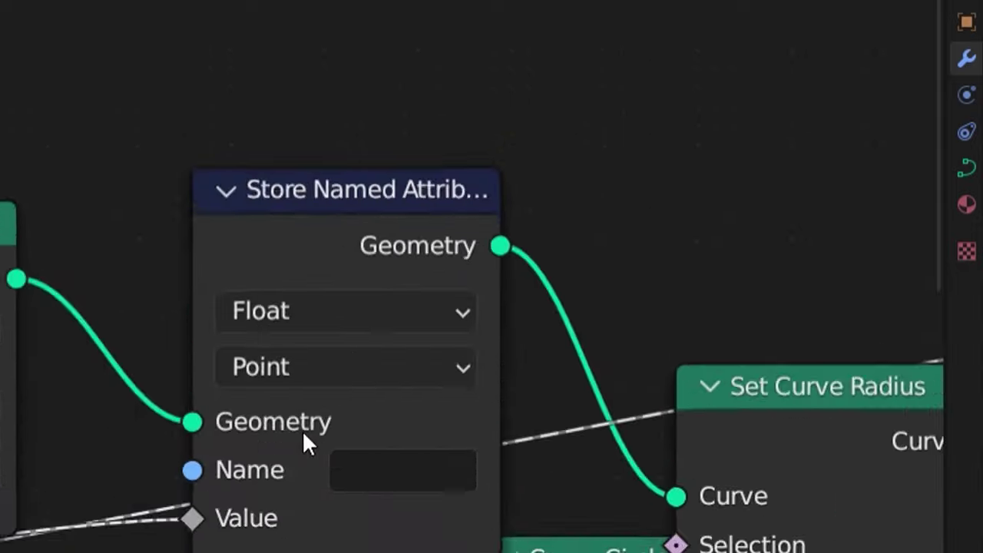
- Name the stored attribute curvefactor and reposition the Store Named Attribute node
left_click(367, 507)
type("curvefactor")
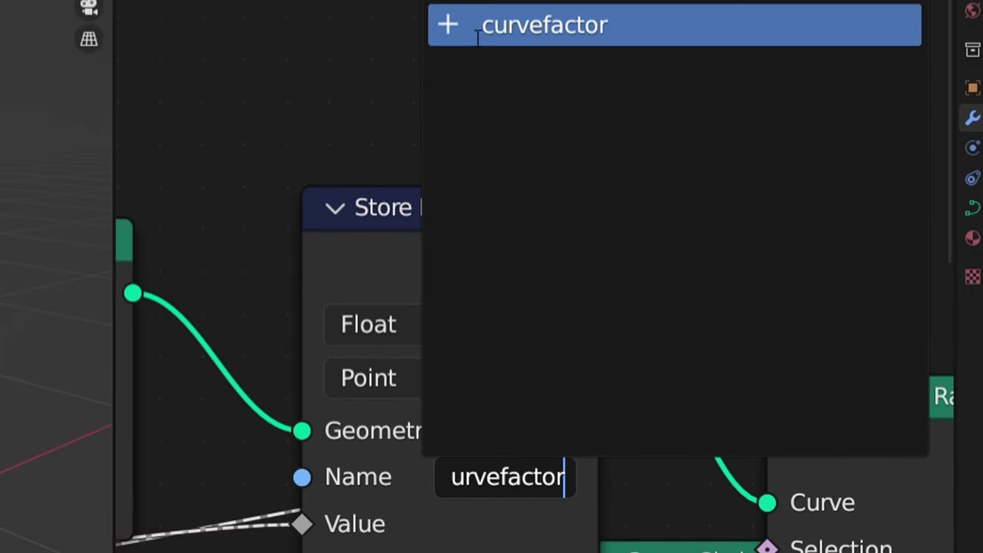
left_click(478, 36)
left_click_drag(454, 216, 430, 162)
scroll(592, 402, "down", 5)
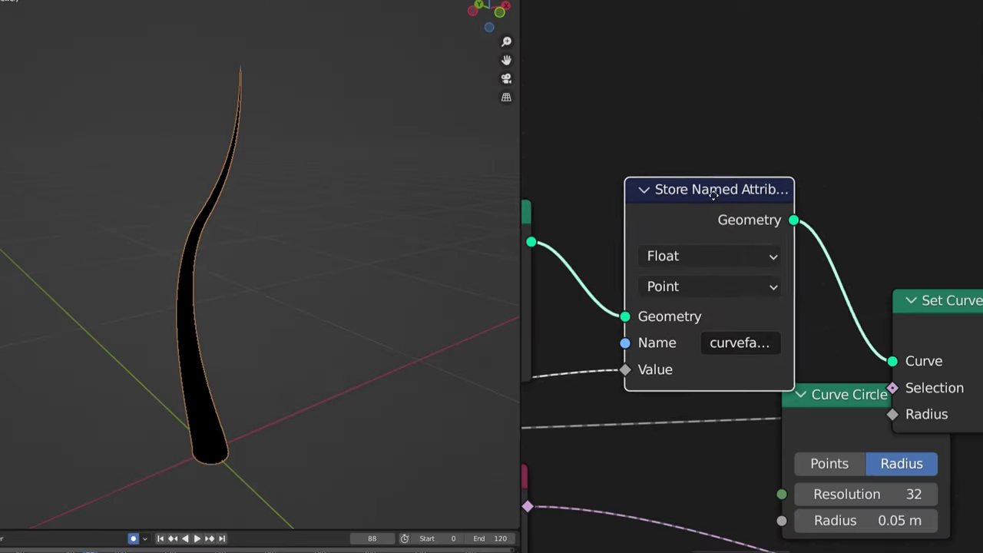
- Add a Named Attribute node above the Curve to Mesh node
middle_click_drag(893, 350, 526, 421)
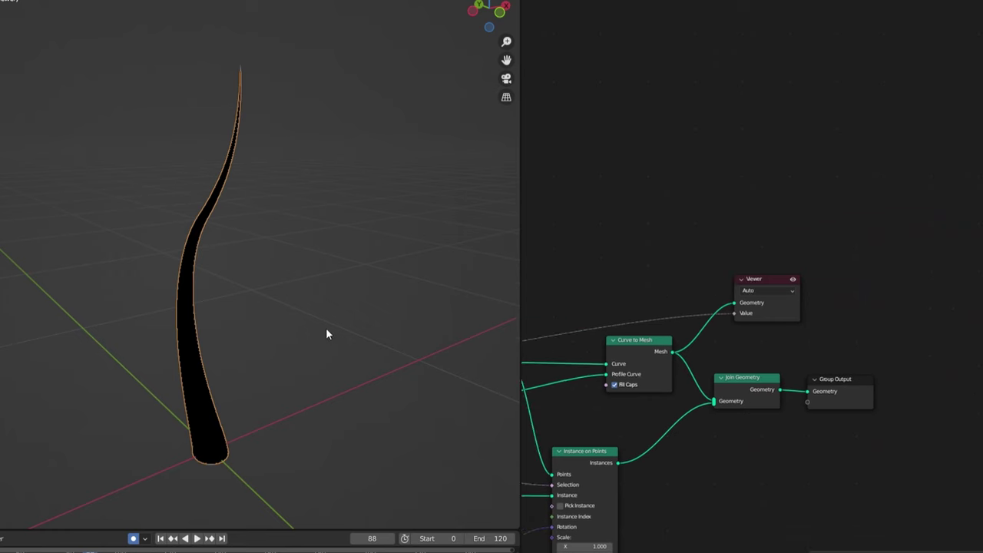
middle_click_drag(651, 304, 726, 310)
scroll(725, 310, "up", 5)
key("shift+a")
left_click(712, 270)
type("named")
left_click(724, 293)
left_click(660, 280)
- Set the Named Attribute to curvefactor and connect it to the Viewer's Value to inspect the gradient along the stem
left_click(708, 319)
type("cur")
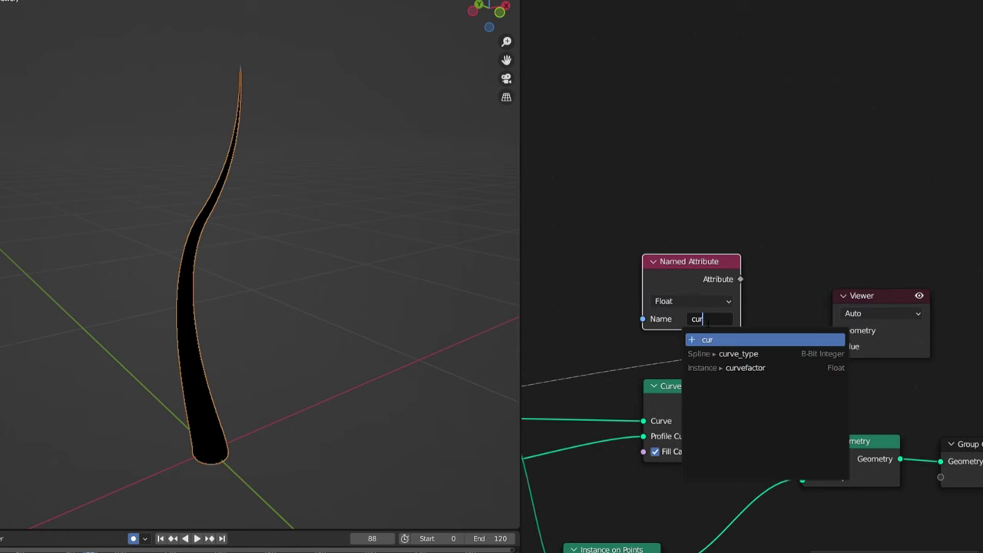
left_click(729, 366)
left_click_drag(740, 279, 831, 346)
middle_click_drag(460, 230, 368, 290)
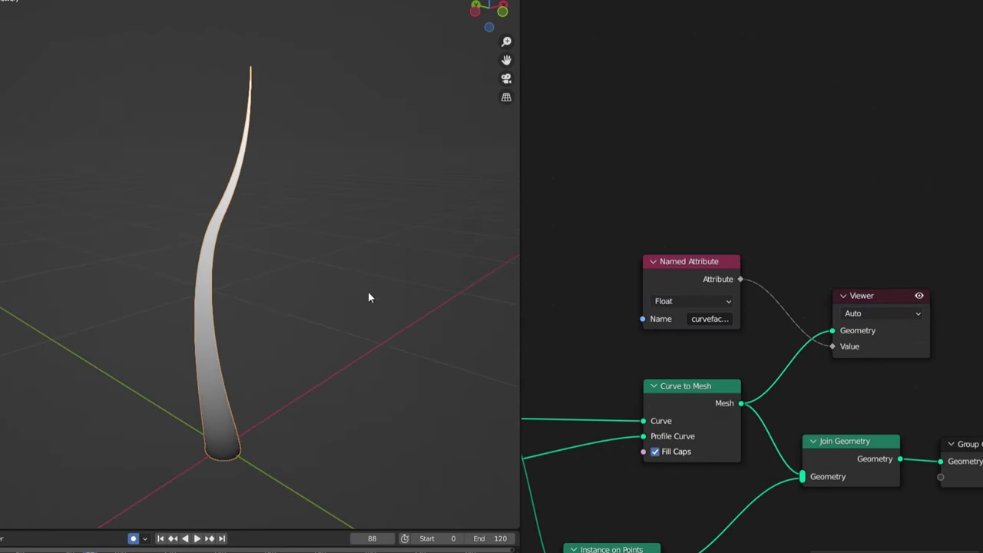
- In the material, add an Attribute node named curvefactor and connect its Color to the Principled BSDF's Base Color
scroll(760, 264, "down", 4)
left_click_drag(722, 266, 645, 261)
key("shift+a")
left_click(645, 270)
key("Return")
left_click(802, 298)
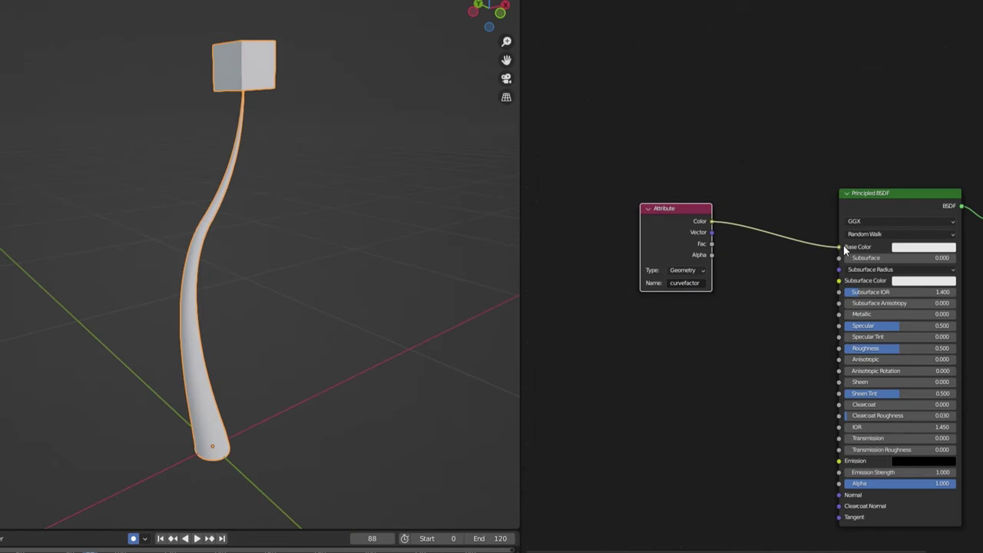
left_click_drag(844, 250, 842, 248)
mouse_move(264, 264)
middle_mouse_down()
mouse_move(407, 268)
mouse_move(118, 308)
middle_mouse_up()
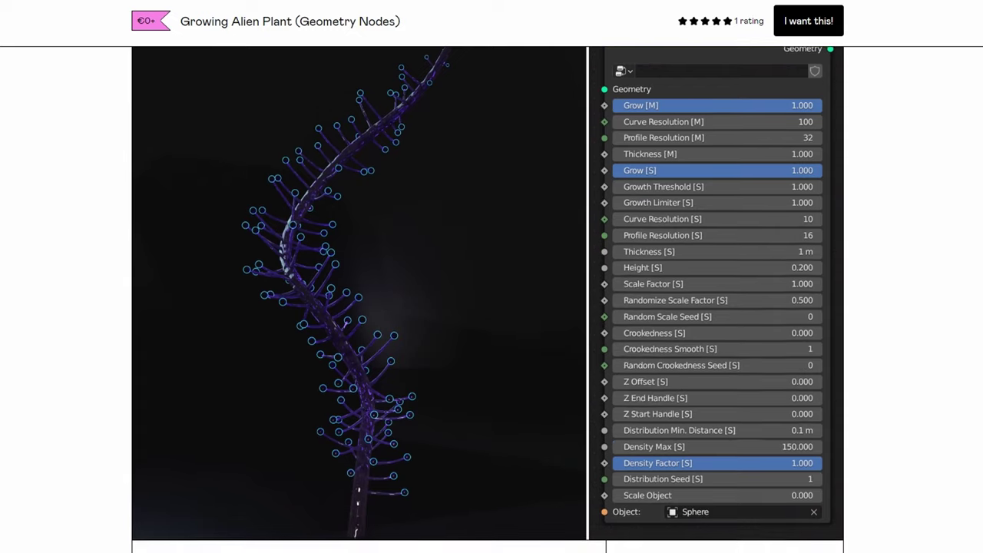
- Examine the Growing Alien Plant (Geometry Nodes) product page on the web, including its node settings, description and ratings
scroll(492, 291, "down", 2)
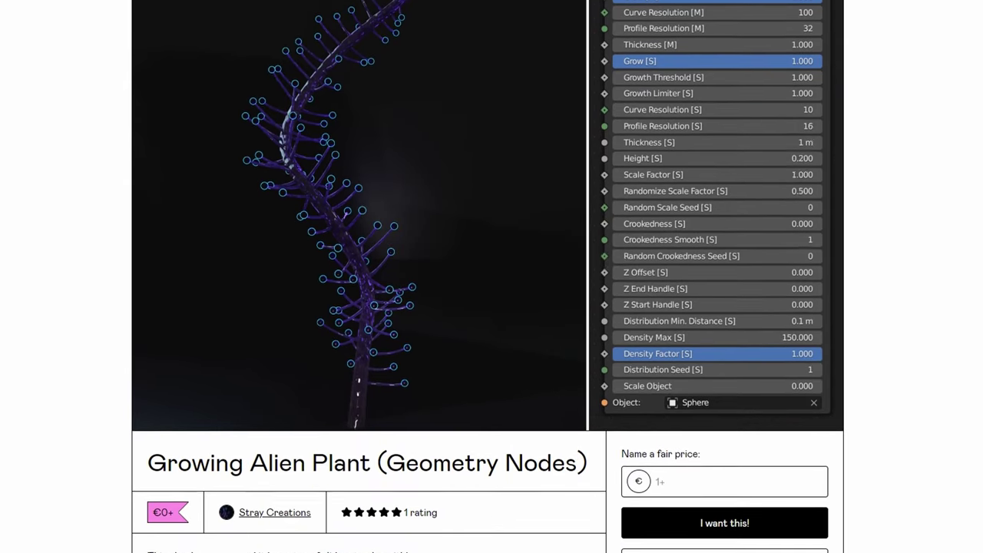
scroll(487, 300, "down", 3)
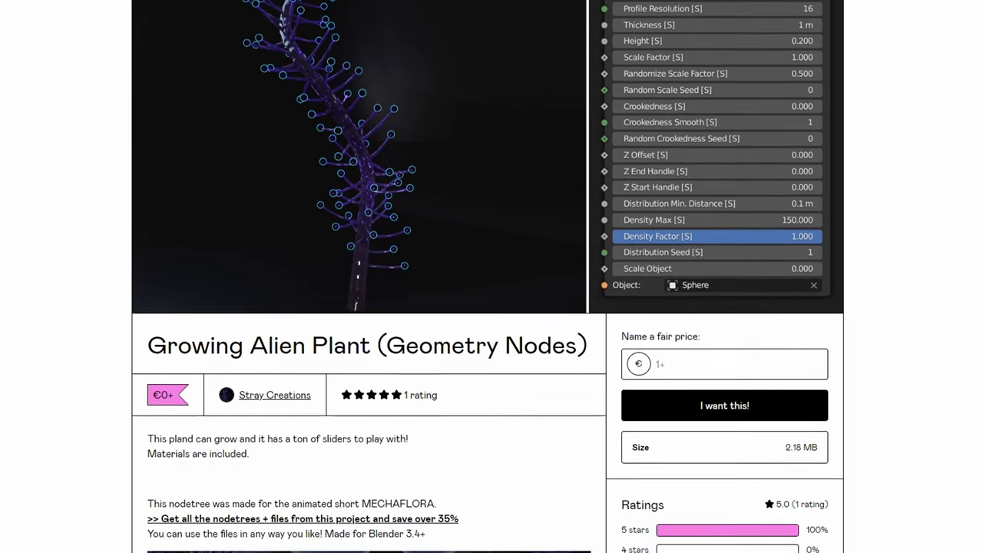
scroll(488, 300, "down", 3)
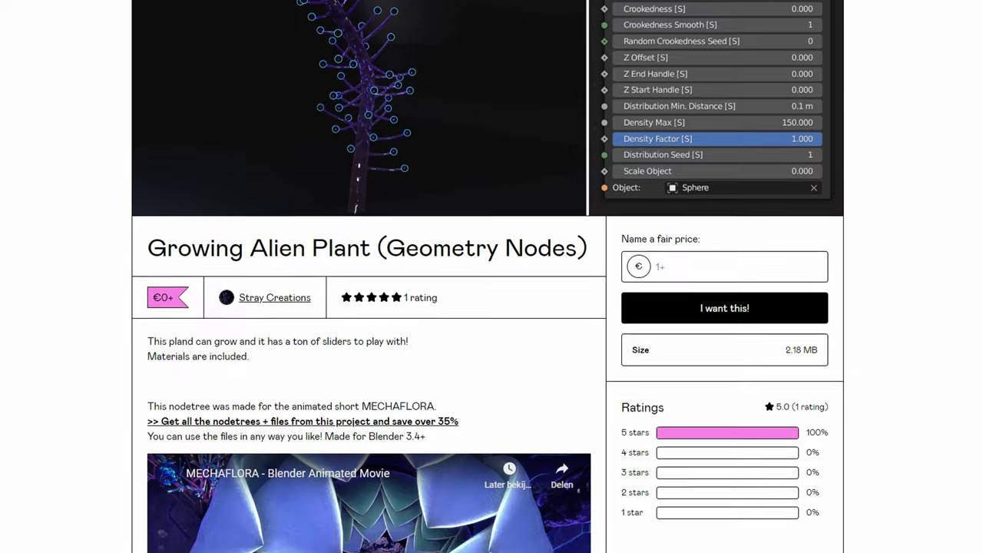
scroll(488, 300, "down", 1)
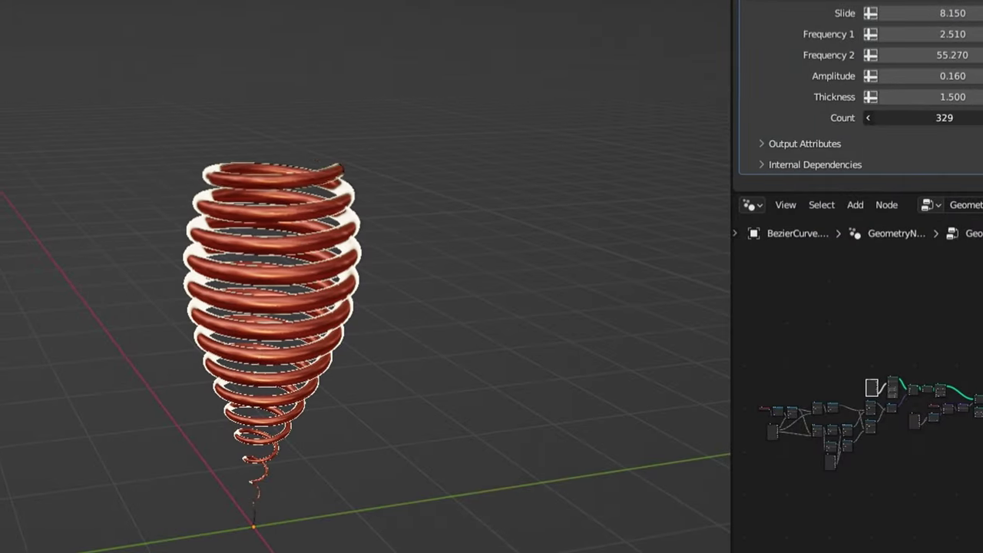
- Try different Count, Grow, Slide and Amplitude values on the finished spiral setups to preview their effect
left_click_drag(922, 118, 966, 117)
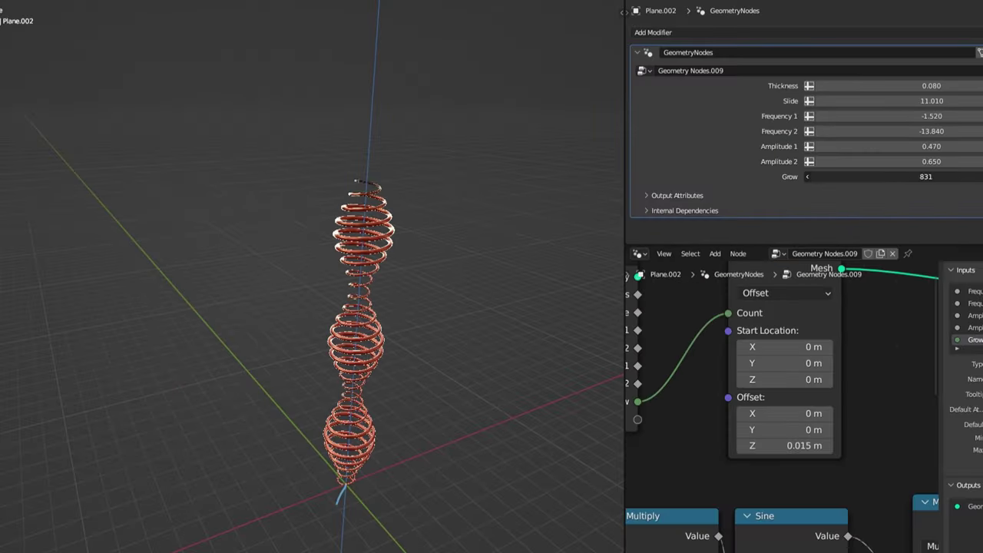
left_click_drag(859, 177, 967, 176)
left_click_drag(860, 102, 854, 146)
left_click_drag(854, 162, 917, 161)
left_click_drag(854, 146, 888, 116)
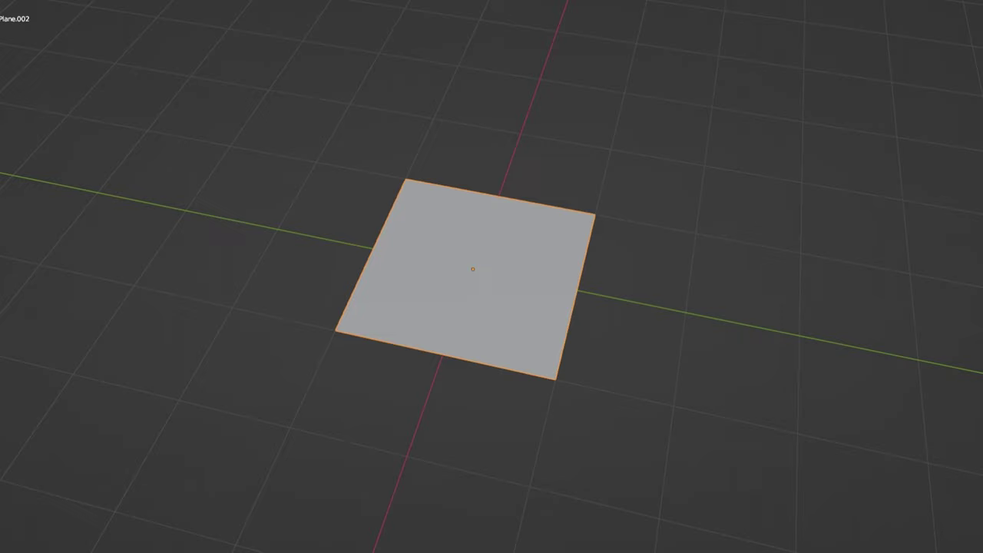
- Widen the node editor beside the plane and cut the link between Group Input and Group Output
key("ctrl+space")
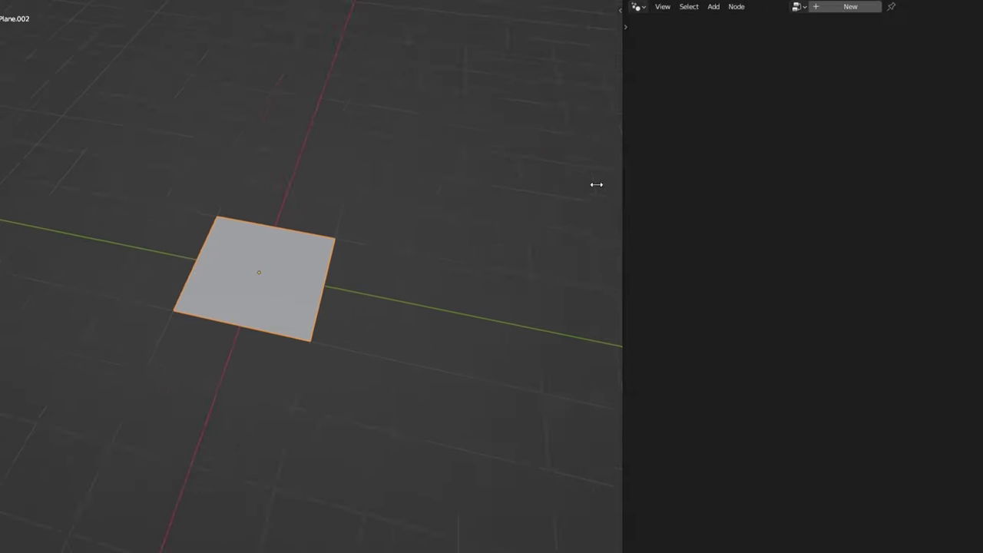
left_click_drag(625, 188, 423, 190)
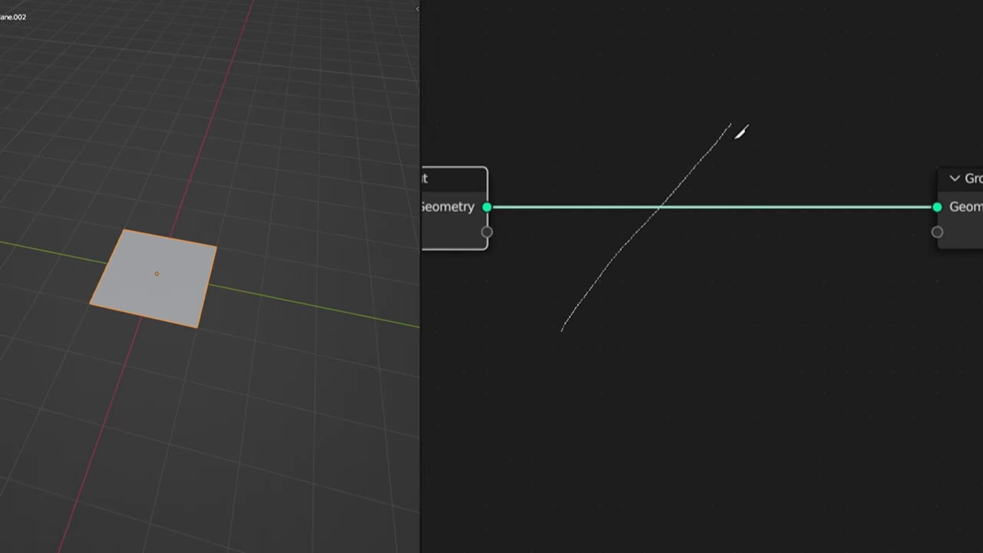
right_click_drag(738, 132, 736, 129, "ctrl")
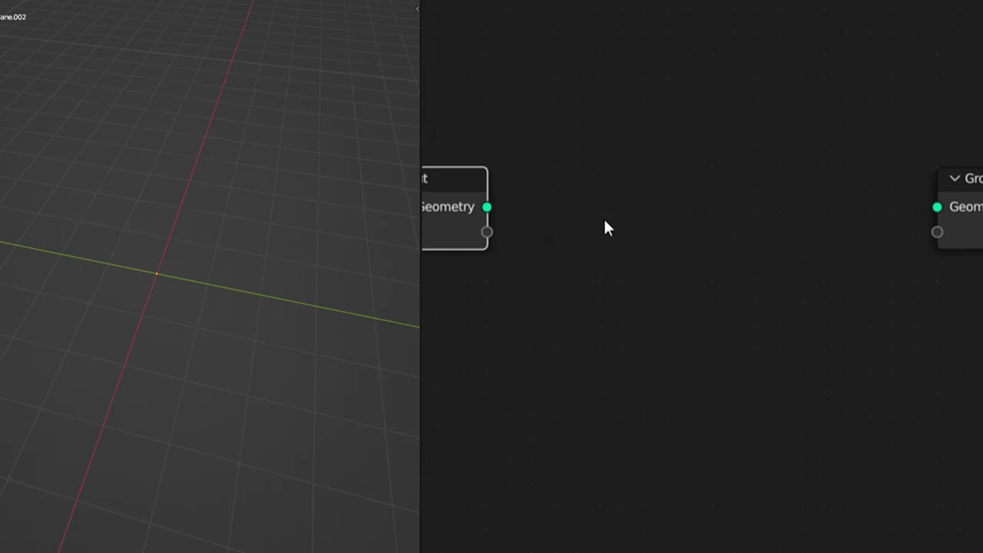
- Add a Mesh Line node between the Group Input and Group Output nodes
key("shift+a")
left_click(604, 217)
type("mesh lin")
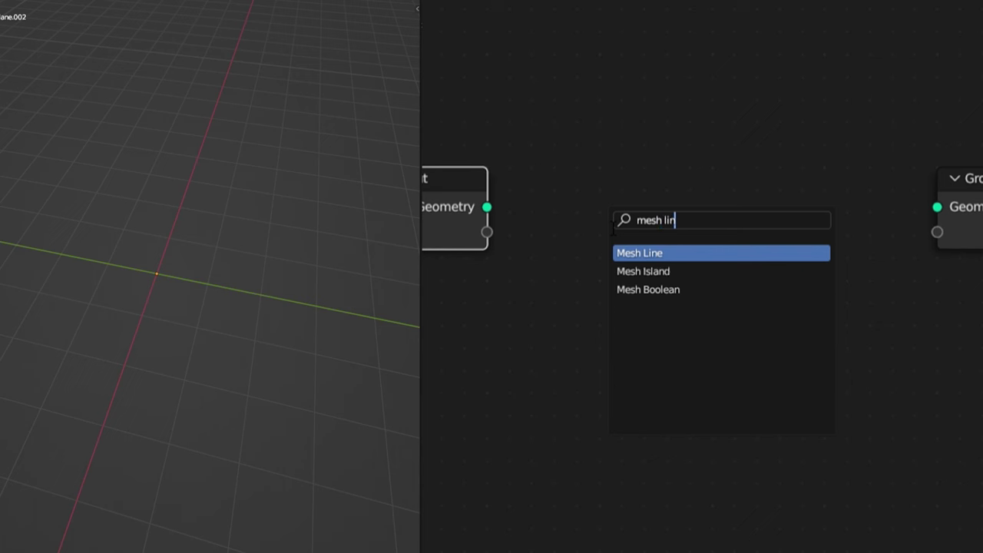
type("e")
key("Return")
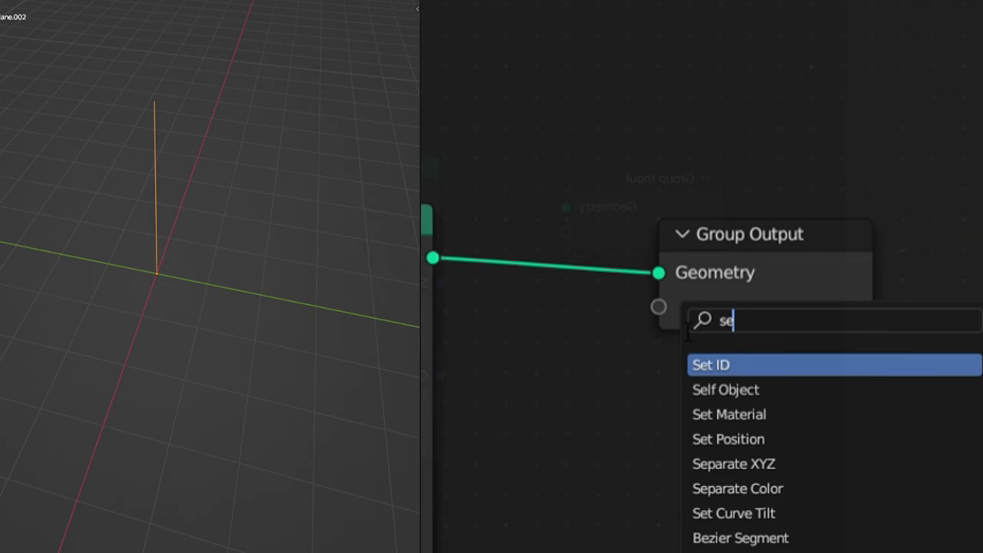
- Insert a Set Position node between Mesh Line and Group Output
type("t po")
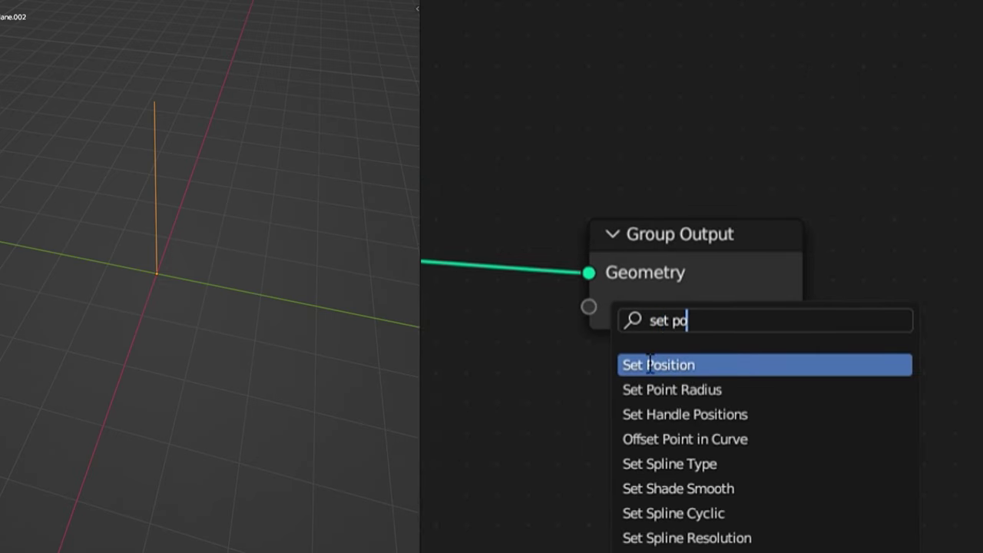
left_click(658, 364)
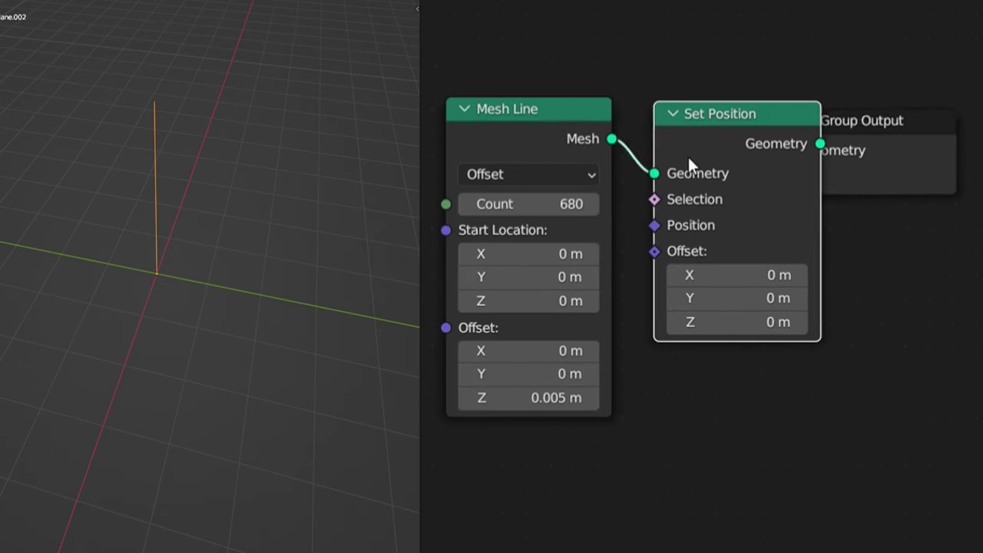
left_click_drag(687, 155, 820, 259)
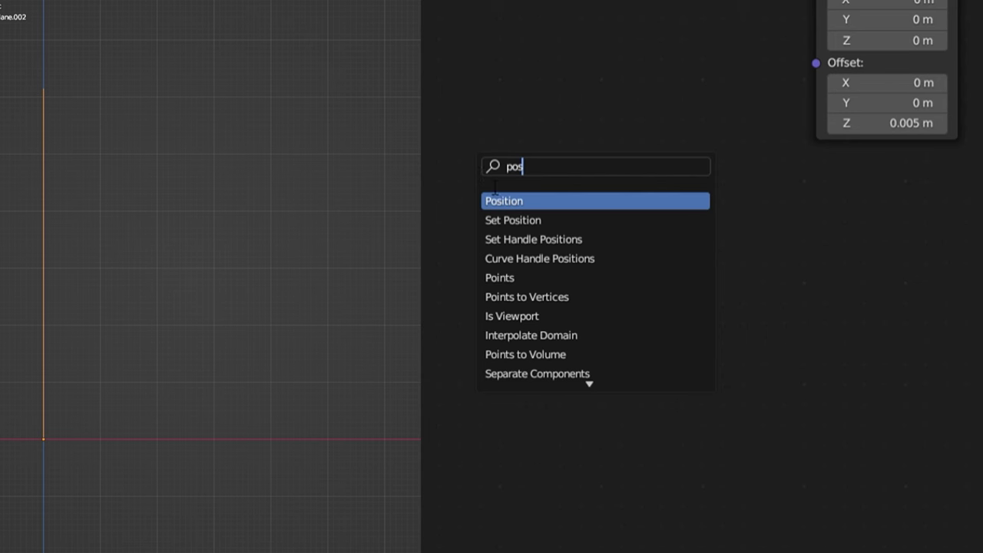
- Add a Position node and feed its output into a new Separate XYZ node
left_click(511, 201)
left_click_drag(659, 192, 665, 197)
type("sepera")
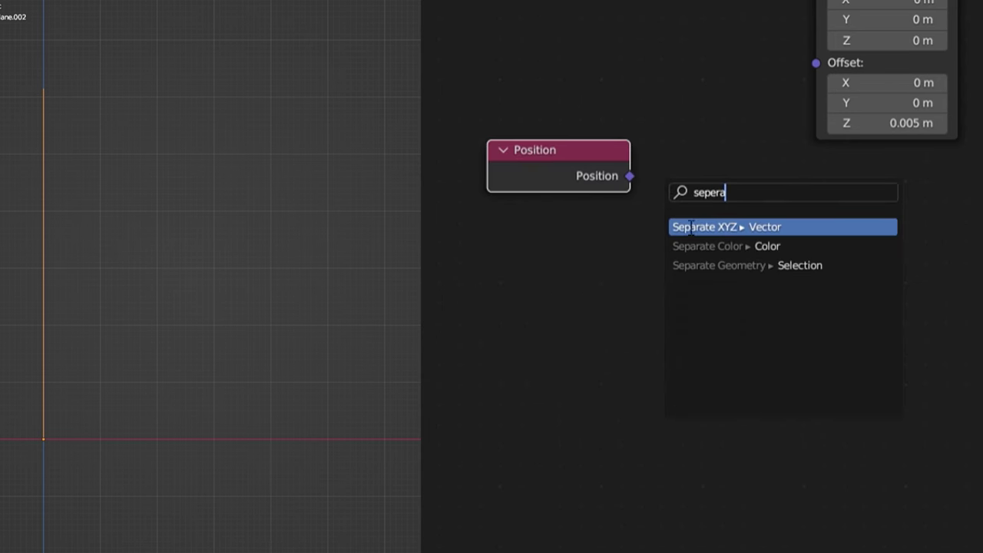
left_click(691, 227)
left_click(695, 222)
- Add a Combine XYZ node, linking Separate XYZ's Z to its X and its Vector to Set Position's Offset
key("shift+a")
left_click(798, 189)
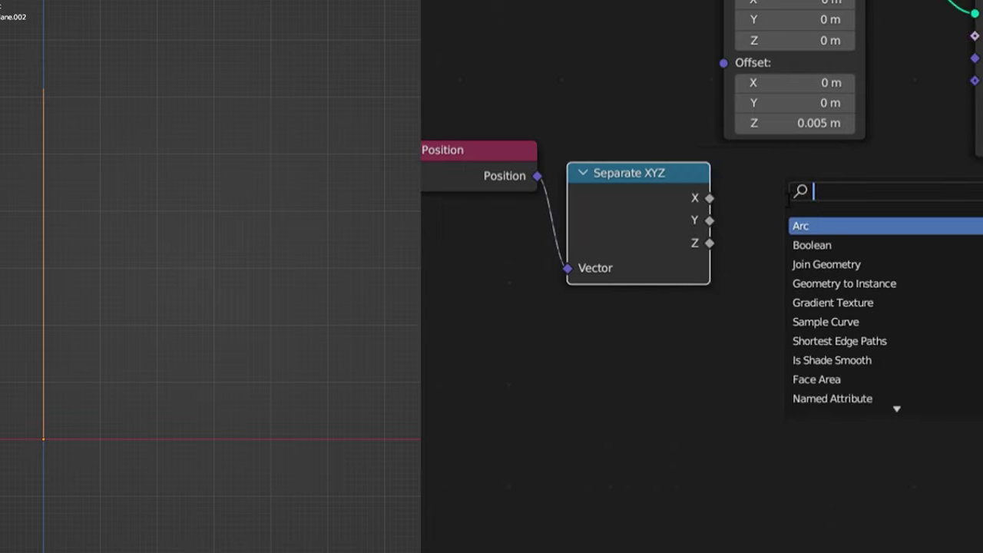
type("comb")
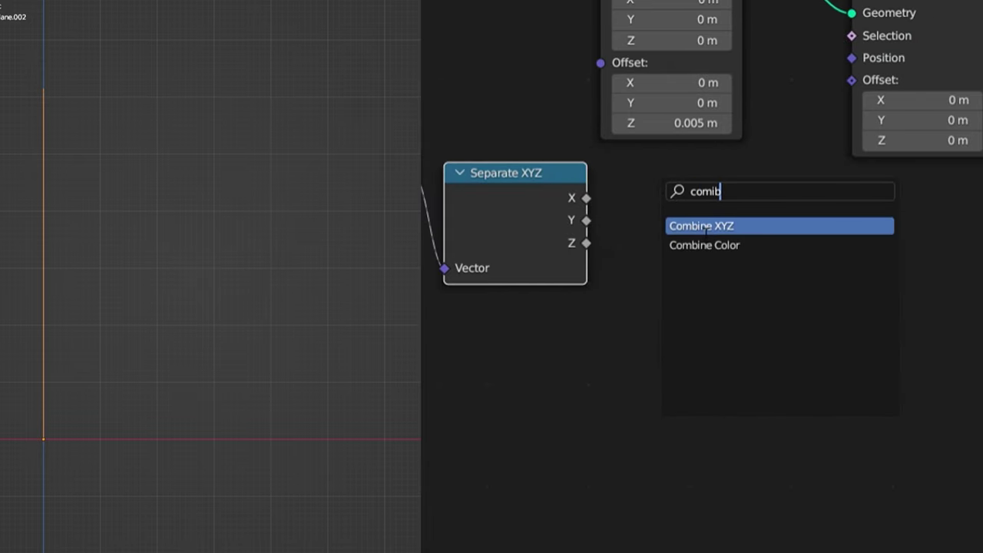
left_click(706, 228)
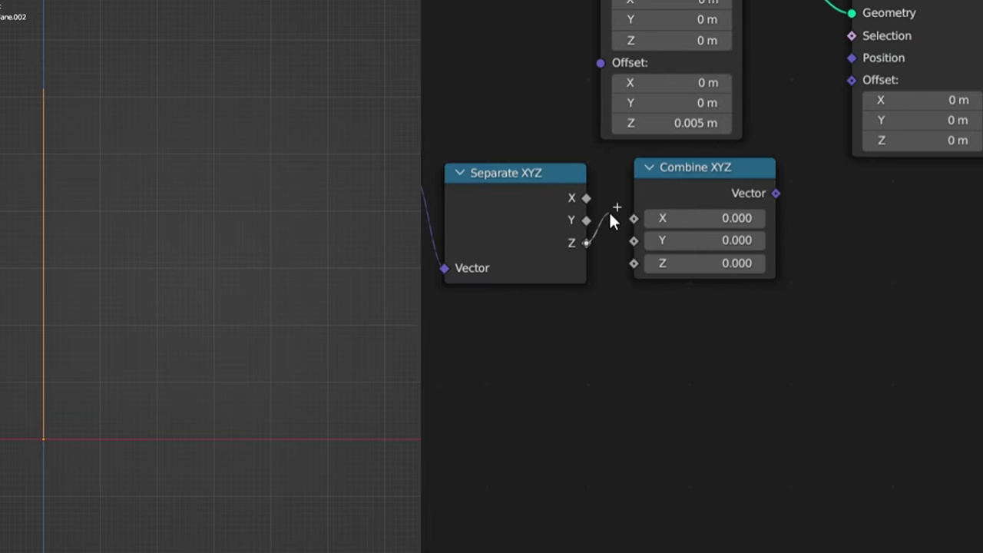
left_click_drag(619, 223, 632, 219)
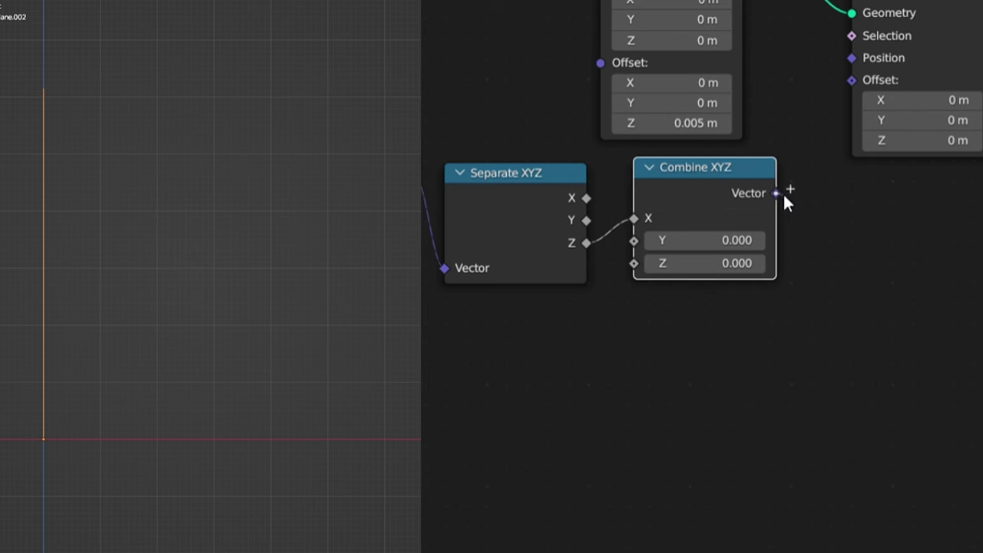
left_click_drag(793, 97, 861, 80)
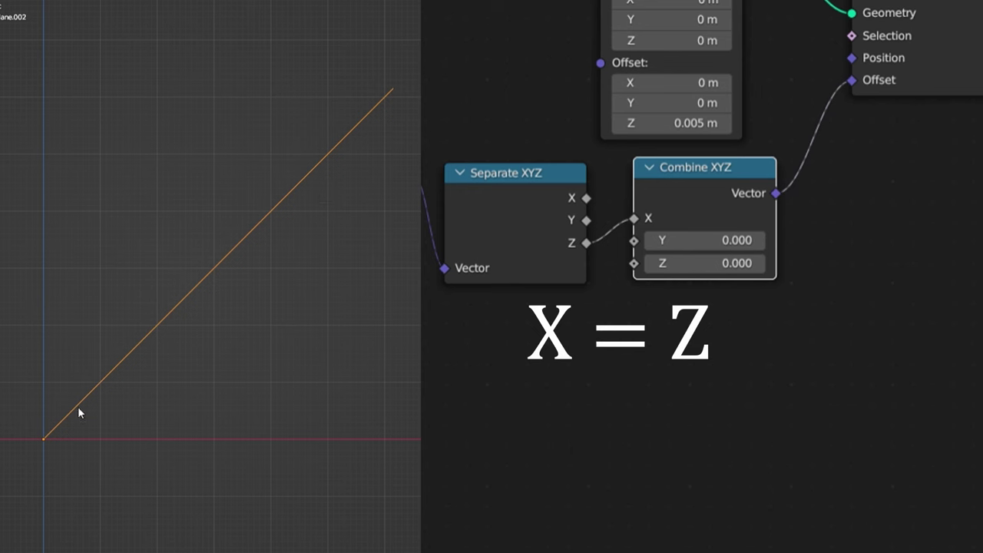
- Insert a Math node set to Sine between Separate XYZ's Z and Combine XYZ's X
middle_click_drag(453, 322, 579, 348)
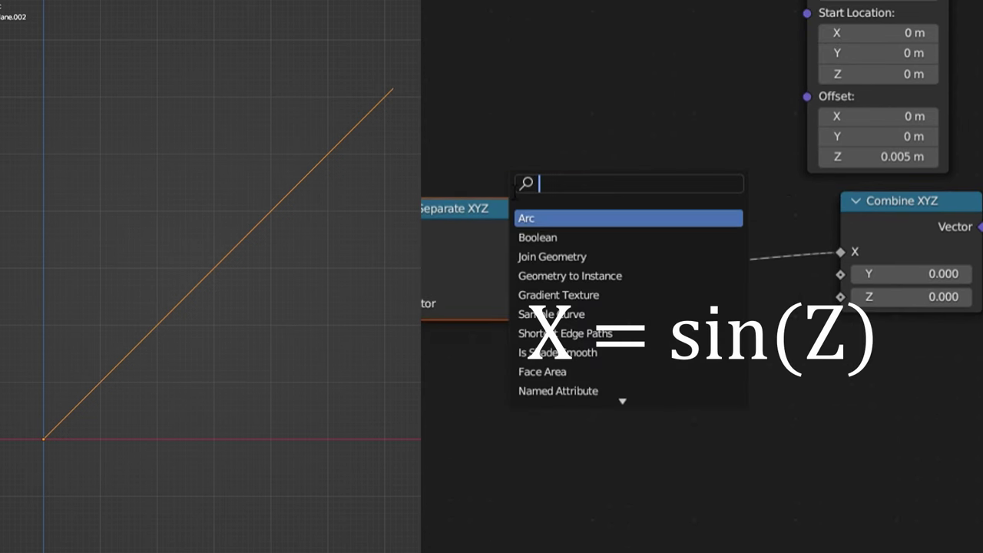
type("math")
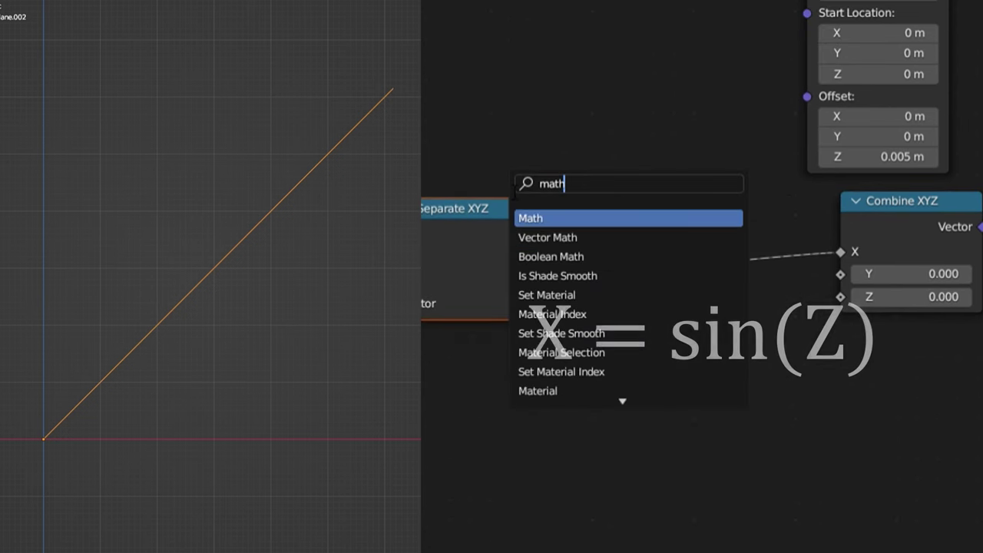
left_click(563, 222)
left_click(653, 253)
left_click(653, 252)
left_click(504, 300)
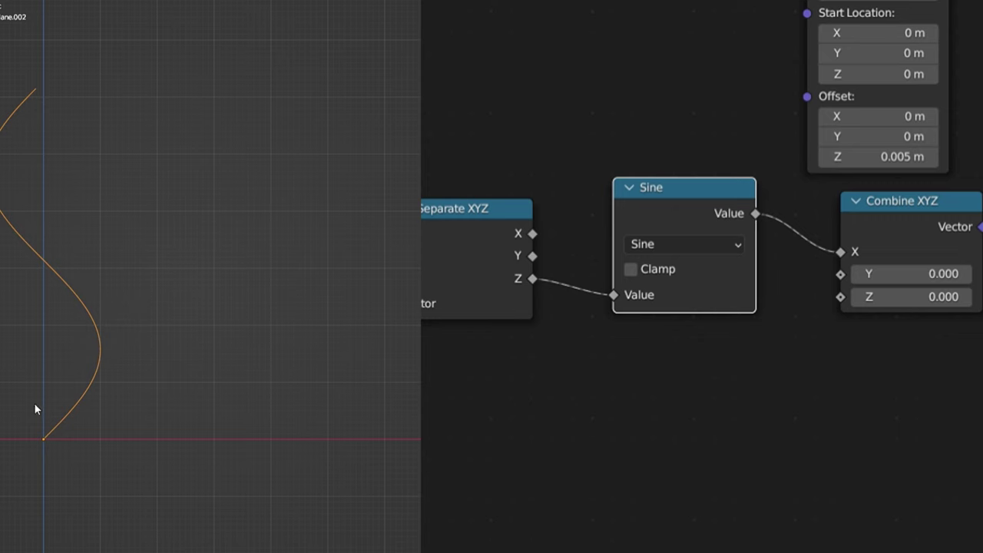
middle_click_drag(80, 274, 190, 228, "shift")
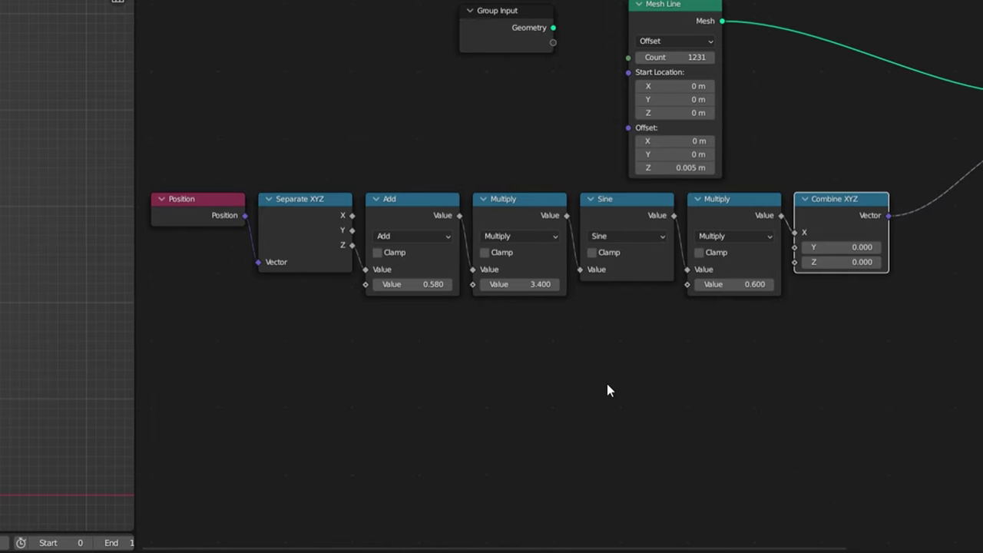
- Duplicate the Sine and 0.600 Multiply nodes below the originals and change the copied Sine to Cosine
left_click_drag(607, 382, 753, 224)
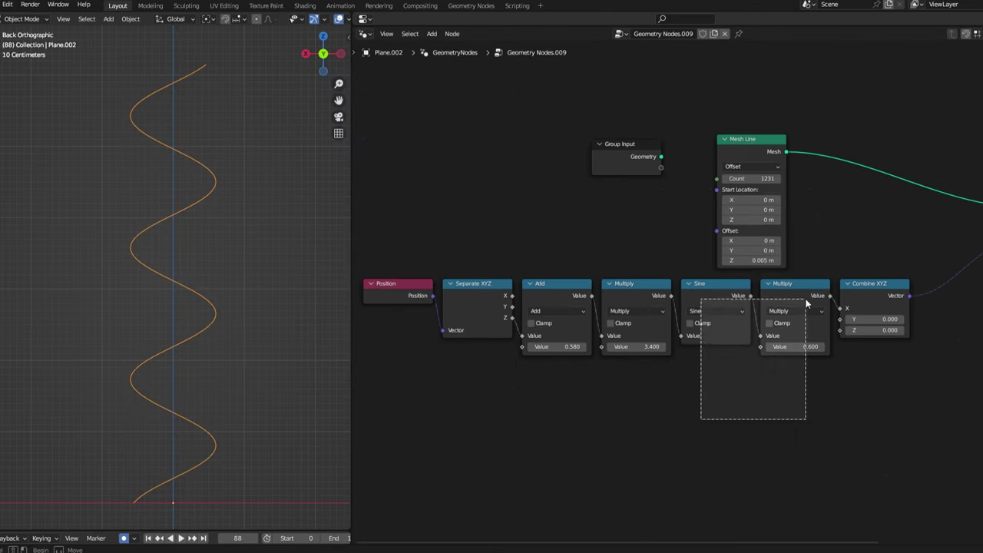
left_click_drag(805, 304, 804, 297)
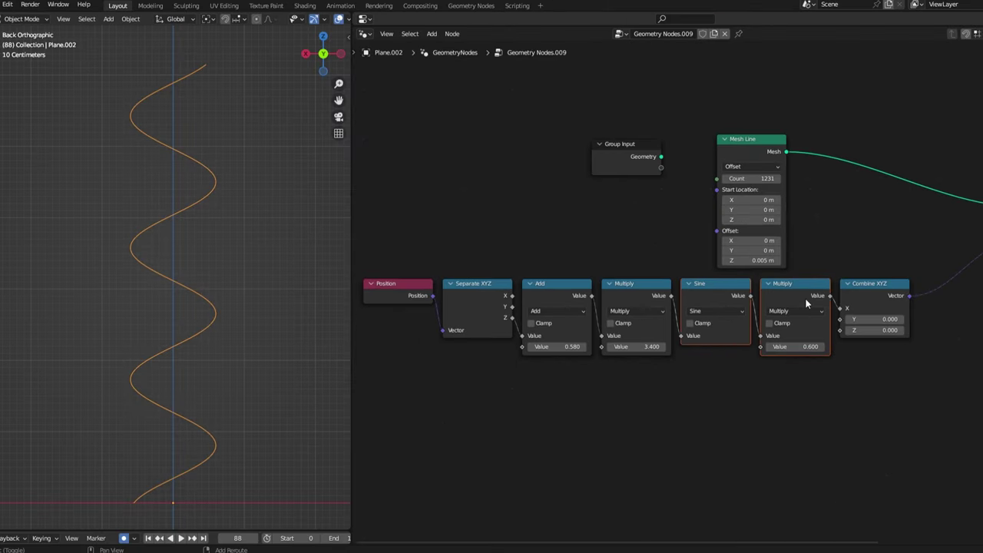
key("shift+d")
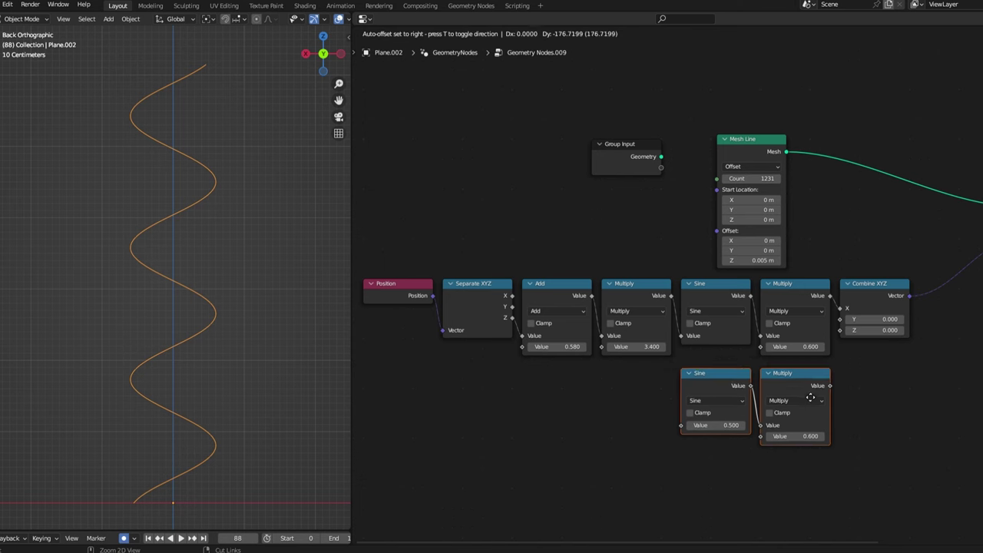
left_click(813, 400)
left_click(727, 404)
left_click(644, 439)
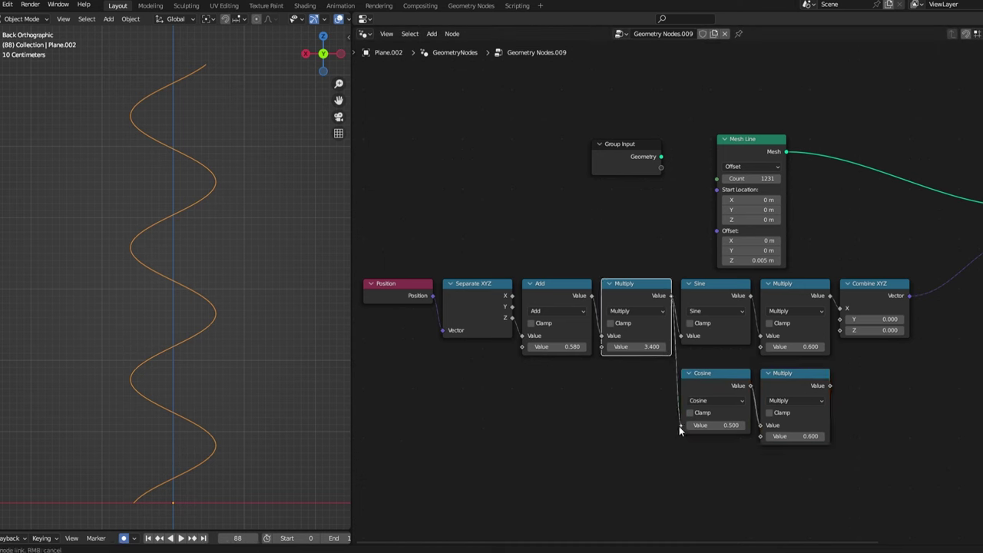
- Wire the cosine branch from the first Multiply into Combine XYZ's Y and set the Add node's value to 4.880
left_click_drag(679, 426, 680, 426)
left_click_drag(830, 384, 839, 319)
middle_click_drag(237, 311, 100, 369)
left_click_drag(572, 347, 623, 347)
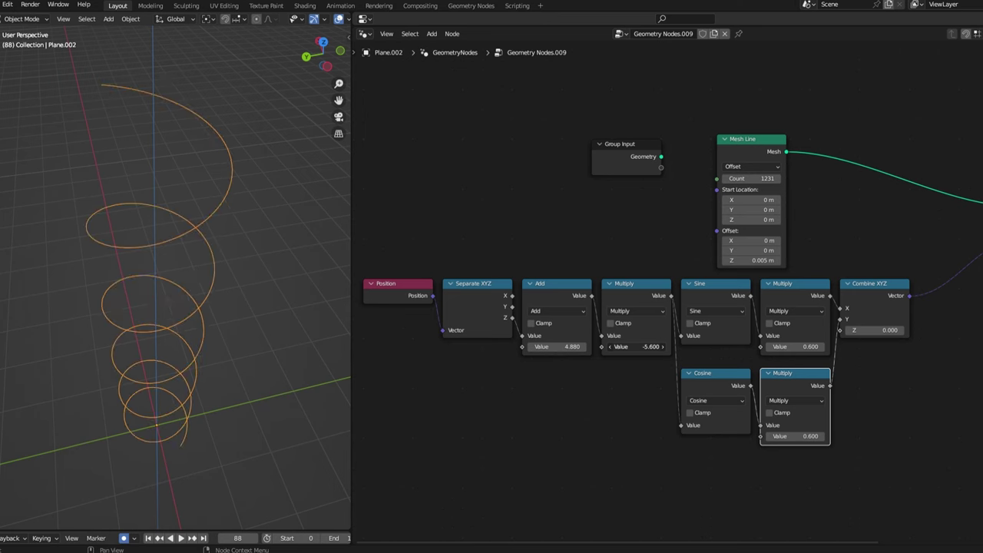
- Move Combine XYZ closer to Set Position and shift the Multiply, Sine and Cosine nodes down to make room
middle_click_drag(873, 390, 743, 371)
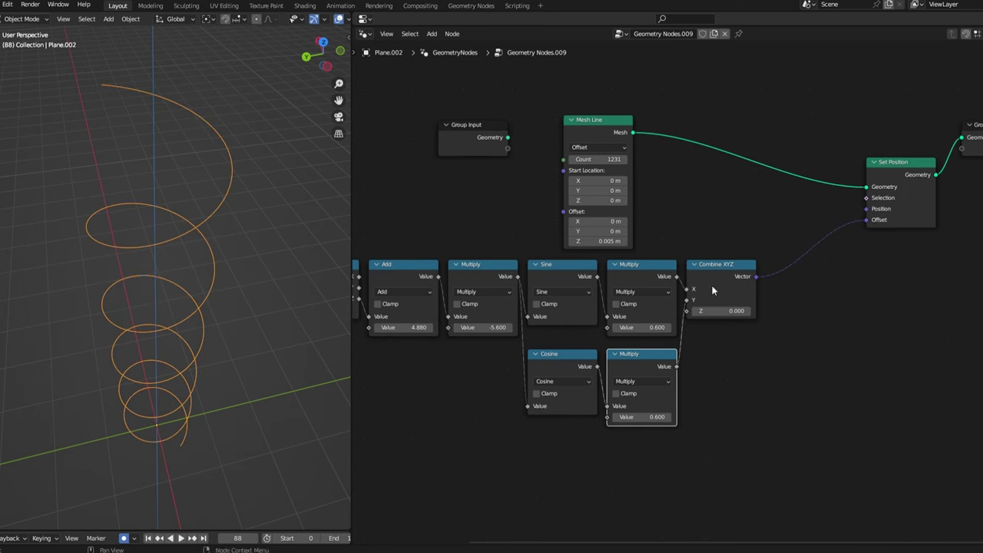
left_click_drag(711, 284, 844, 300)
left_click_drag(741, 444, 492, 270)
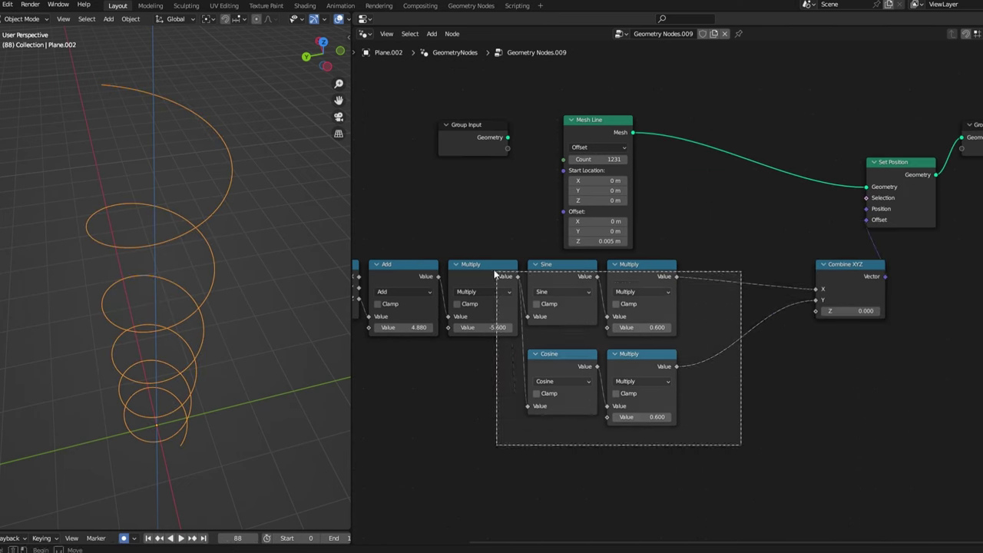
key("g")
left_click(535, 429)
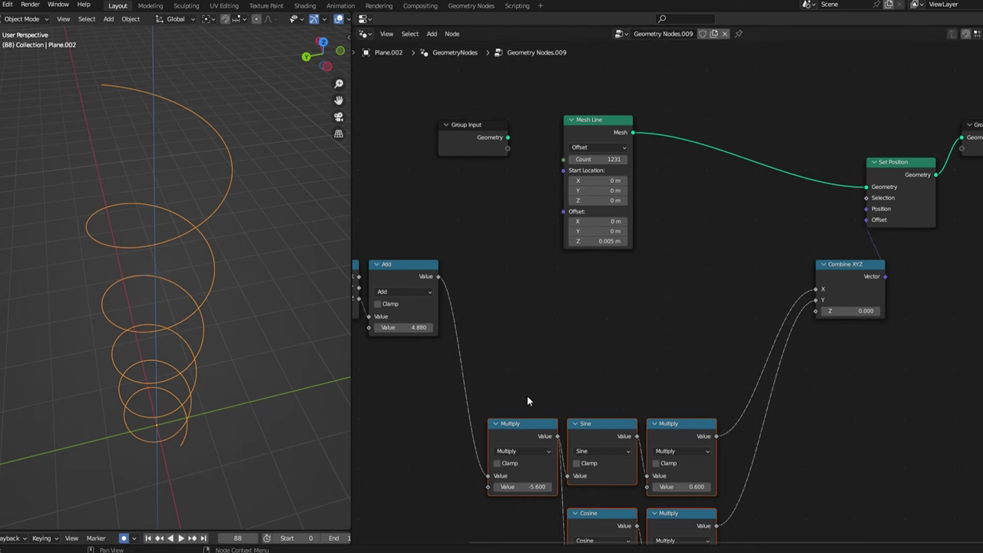
- Duplicate the first Multiply and the Sine node above the originals and wire Add's Value into the copied Multiply
left_click_drag(499, 369, 596, 439)
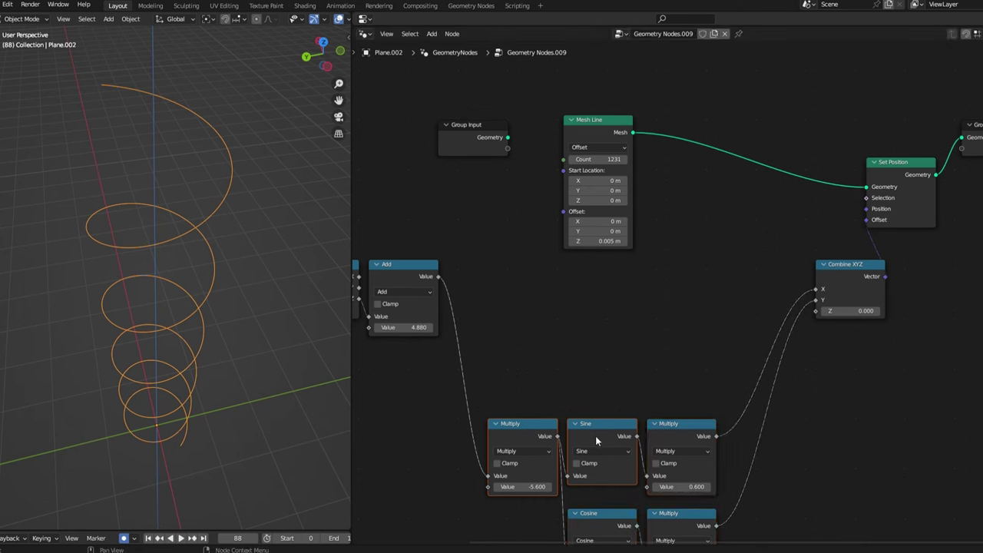
key("shift+d")
left_click(648, 297)
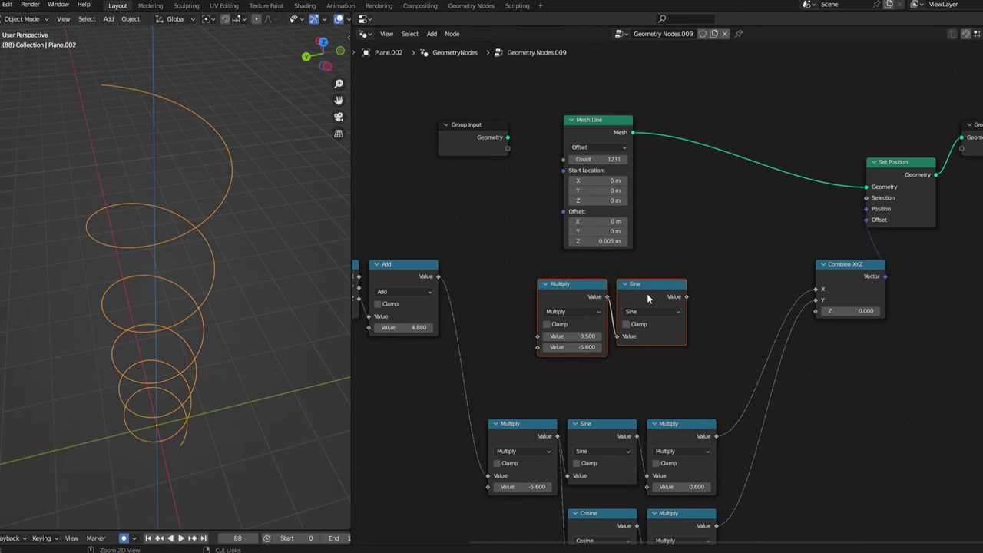
left_click_drag(434, 278, 495, 311)
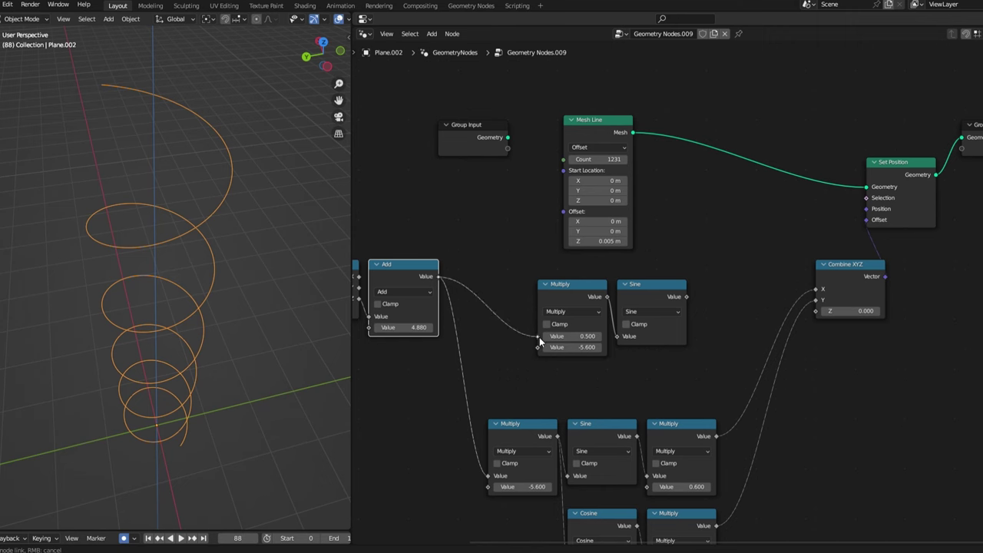
left_click_drag(539, 337, 539, 337)
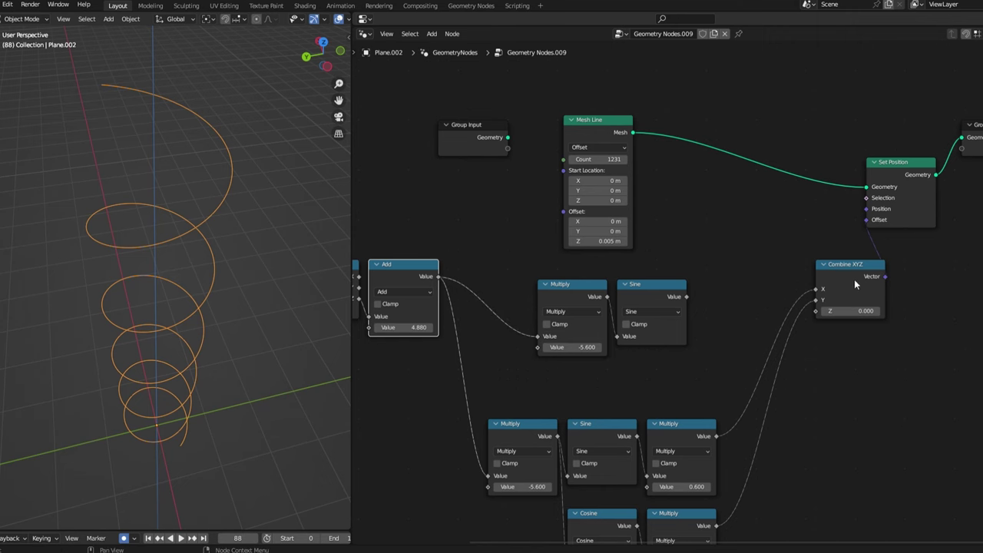
- Insert a Mix node into the link to Combine XYZ's X and a duplicate of it into the Y link, using input A
key("shift+a")
type("mix")
left_click(577, 274)
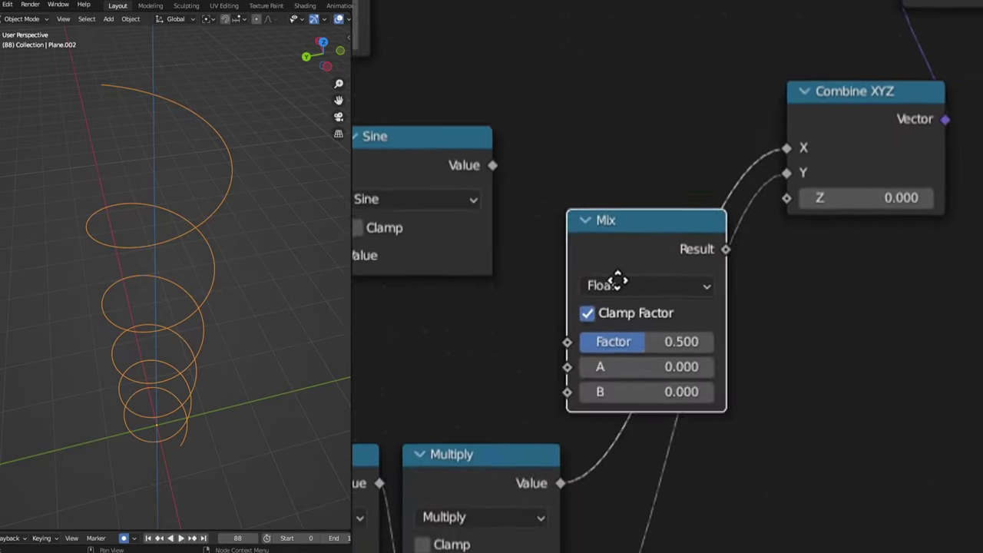
left_click(670, 87)
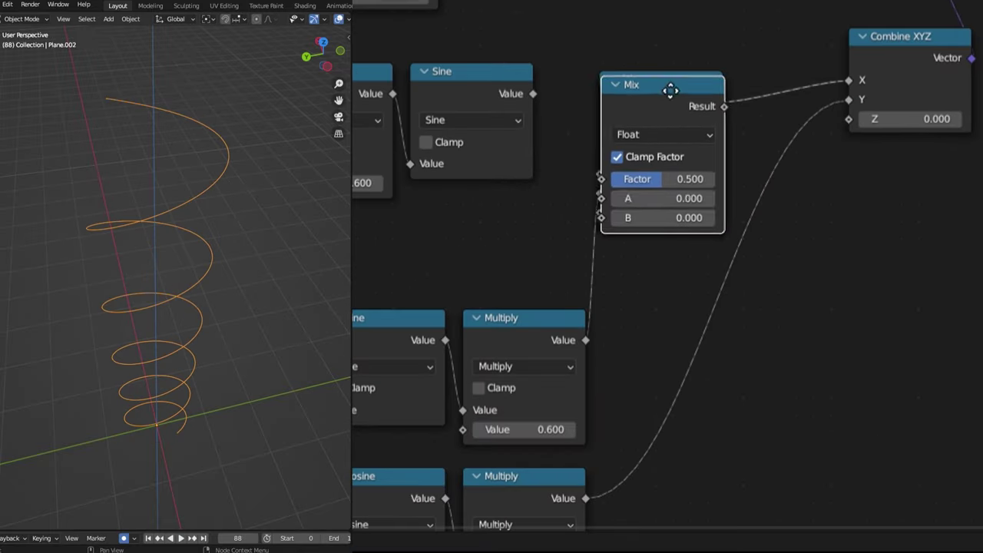
key("shift+d")
left_click(707, 261)
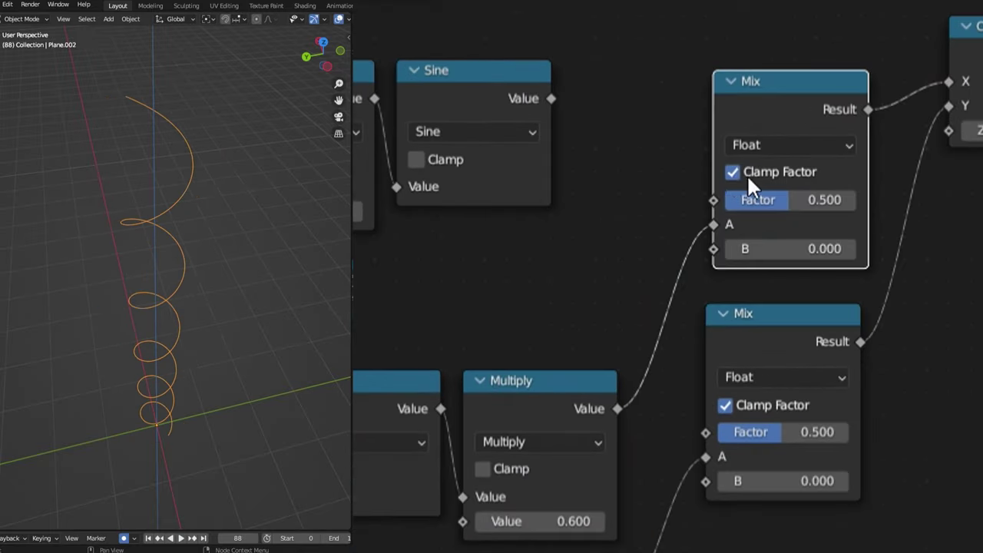
- Disable Clamp Factor on both Mix nodes and connect the copied Sine's Value to both Factor inputs
left_click(732, 172)
left_click_drag(551, 98, 566, 124)
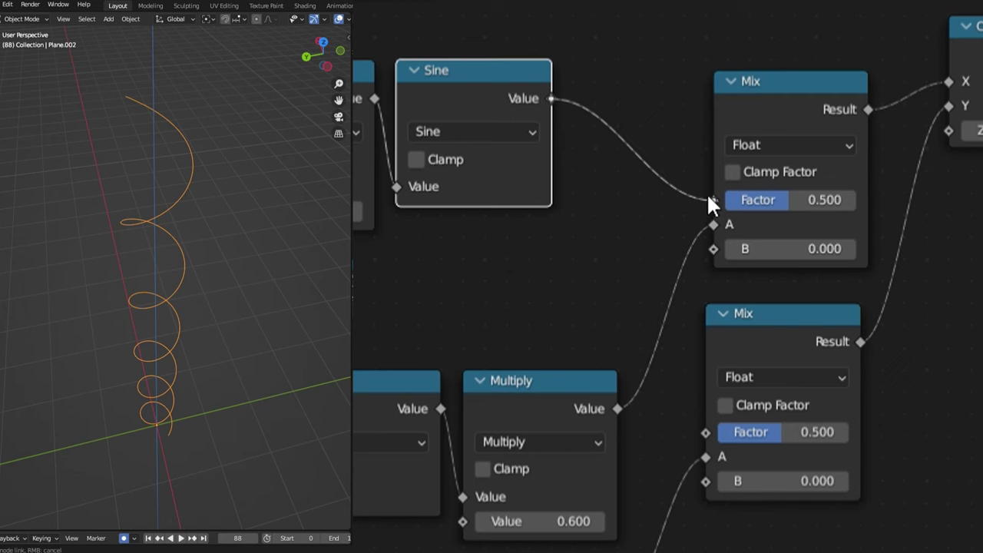
left_click_drag(707, 193, 713, 199)
left_click_drag(550, 98, 706, 433)
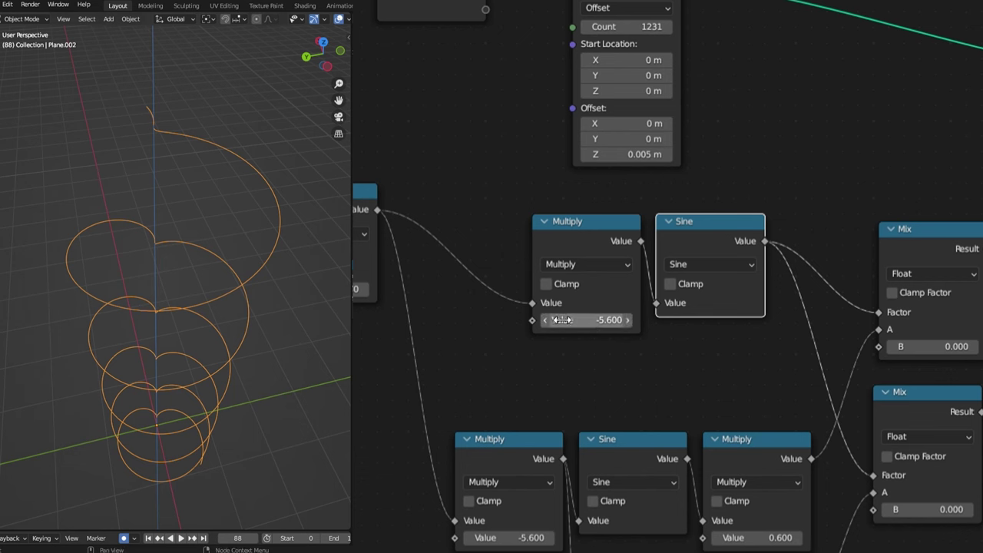
- Tune the spiral with lower Multiply at -13.560, Mesh Line Count at 1195 and upper Multiply at 41.800
left_click_drag(586, 319, 625, 320)
middle_click_drag(154, 399, 265, 341)
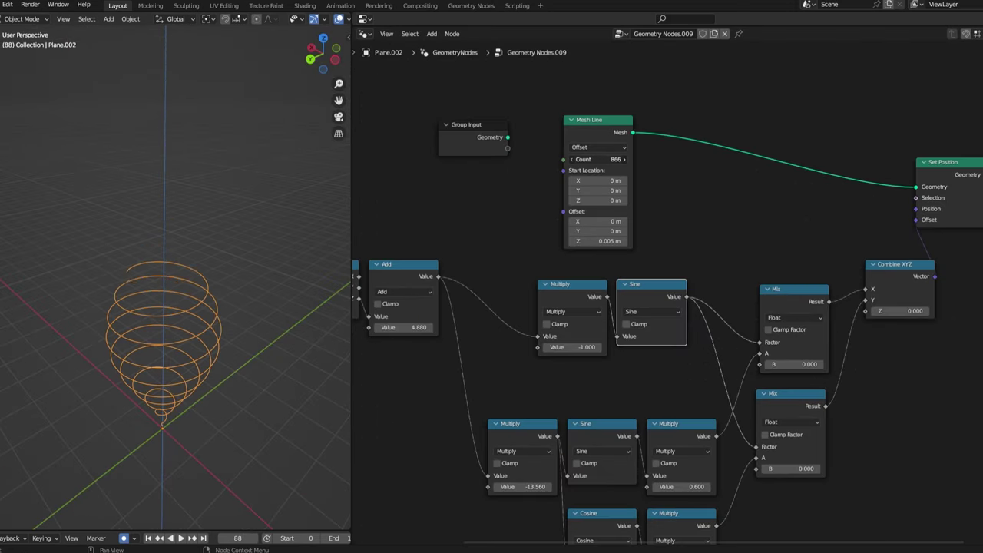
left_click_drag(598, 159, 665, 159)
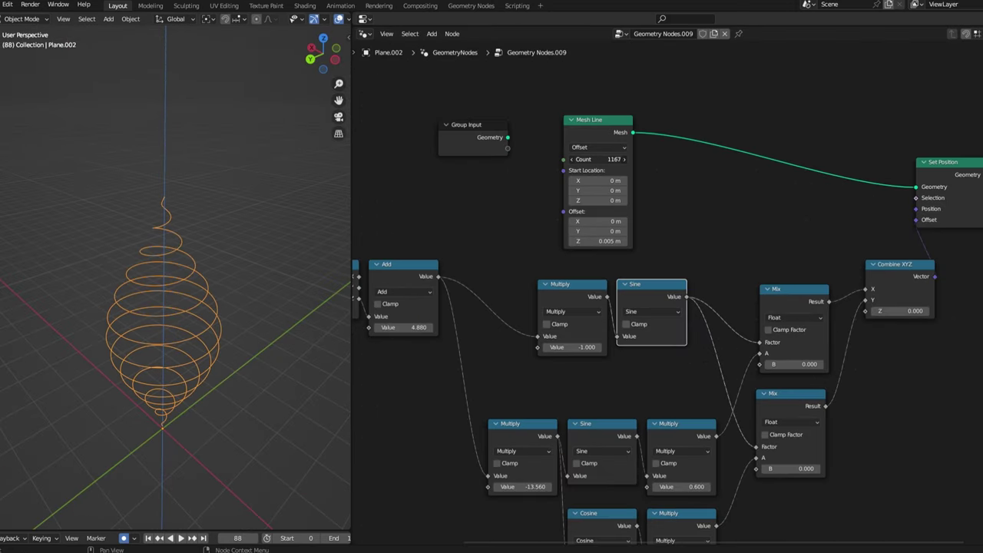
left_click_drag(572, 347, 783, 347)
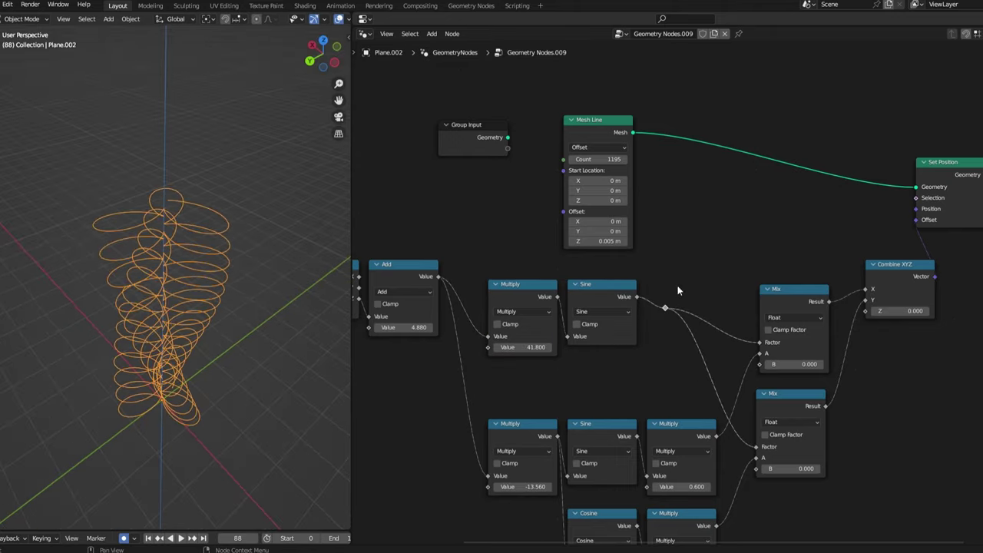
- Insert a duplicate Multiply node between the upper Sine and the reroute to the Mix factors, with its value at 0.900
key("g")
left_click(739, 289)
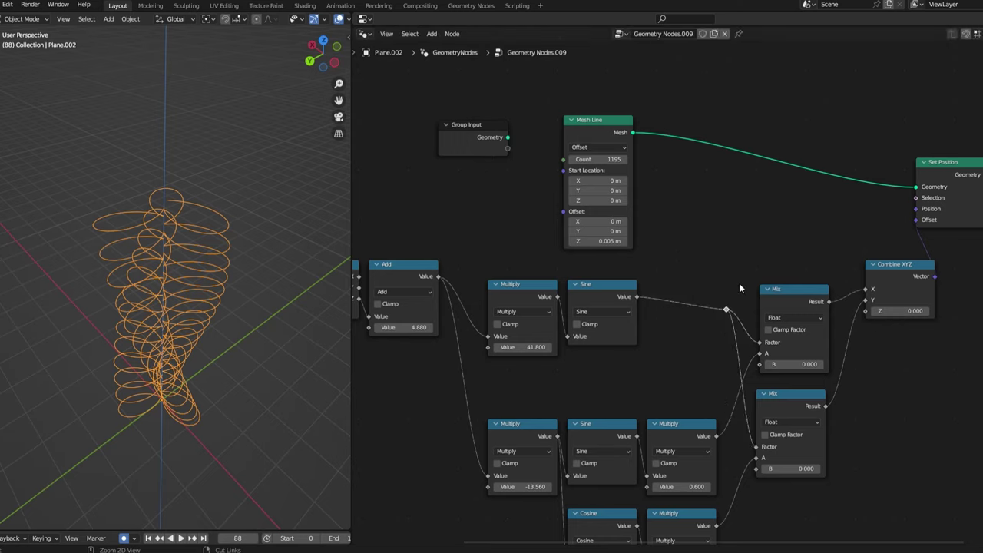
key("shift+d")
left_click(711, 281)
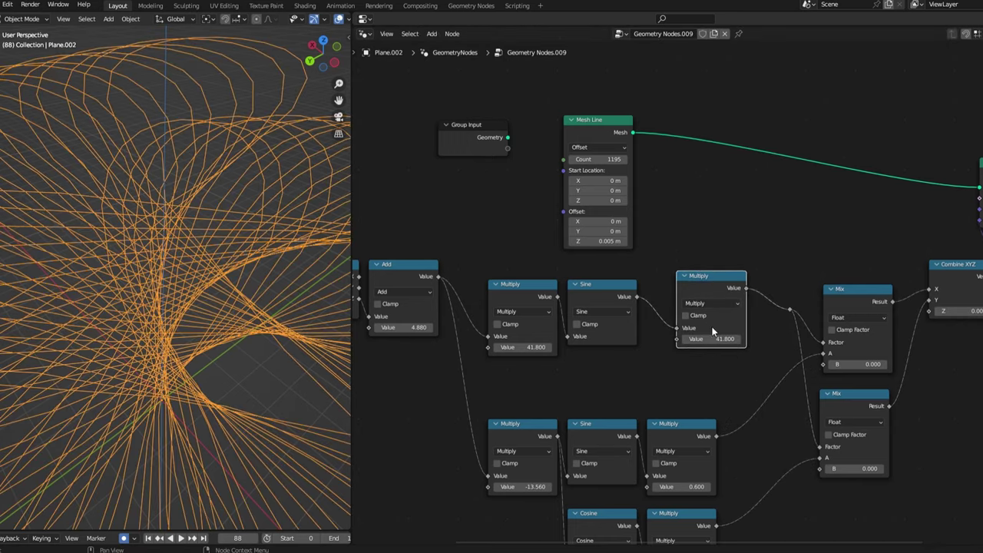
left_click_drag(718, 339, 572, 339)
left_click_drag(655, 338, 645, 338)
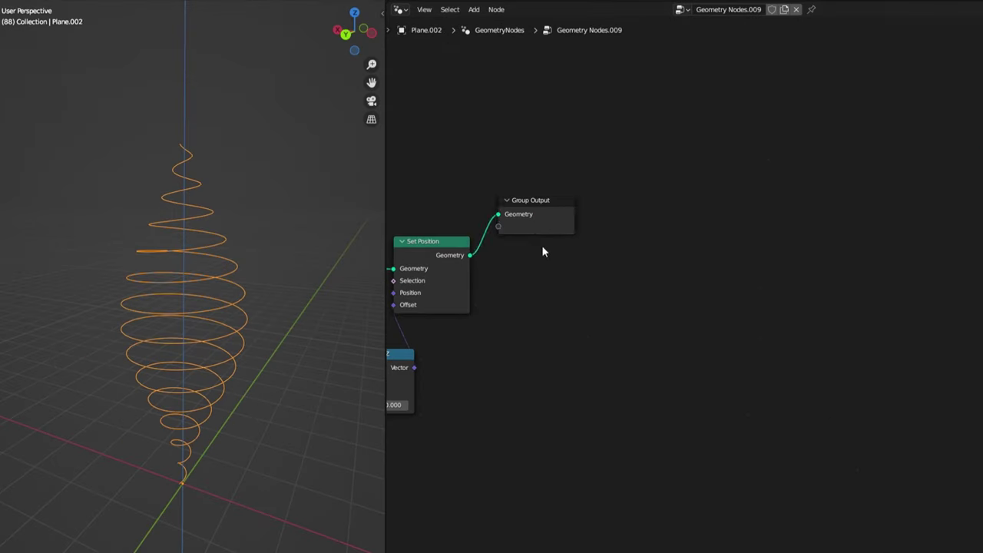
- Move Group Output farther away and insert a Mesh to Curve node after Set Position
left_click_drag(542, 248, 952, 261)
key("shift+a")
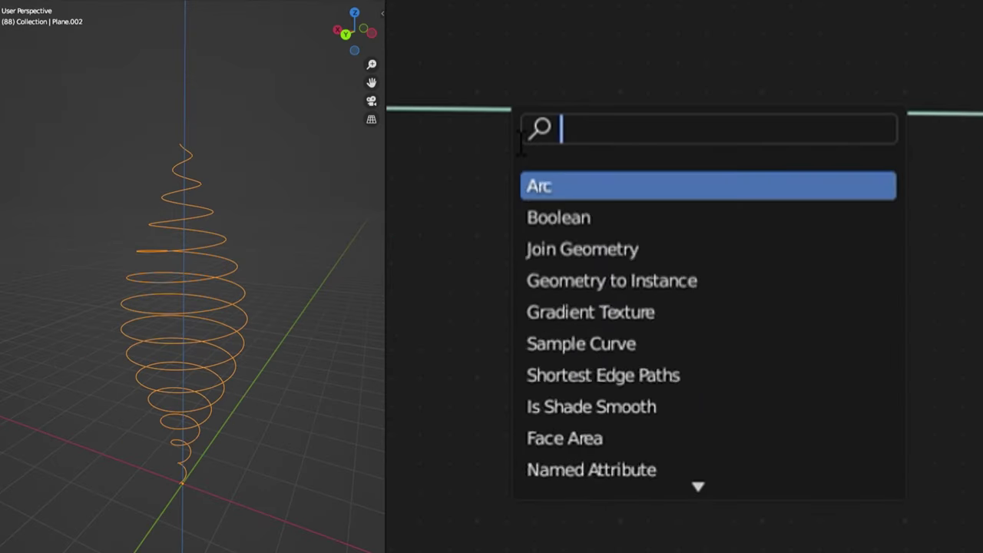
type("mesh to c")
left_click(562, 188)
left_click(531, 220)
- Insert a Curve to Mesh node before Group Output and feed its Profile Curve from a new Curve Circle node
key("shift+a")
type("cur")
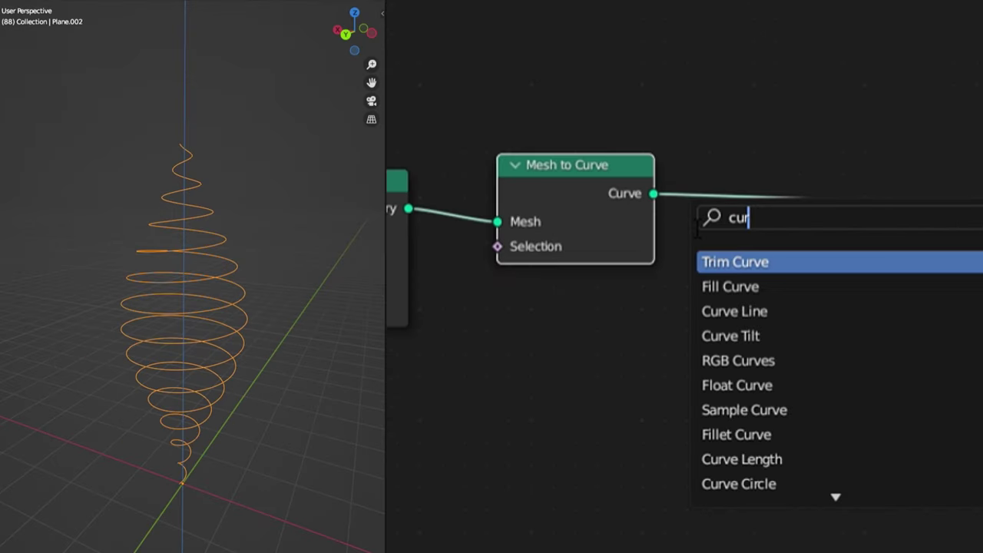
type("ve to m")
key("Return")
left_click(683, 265)
key("shift+a")
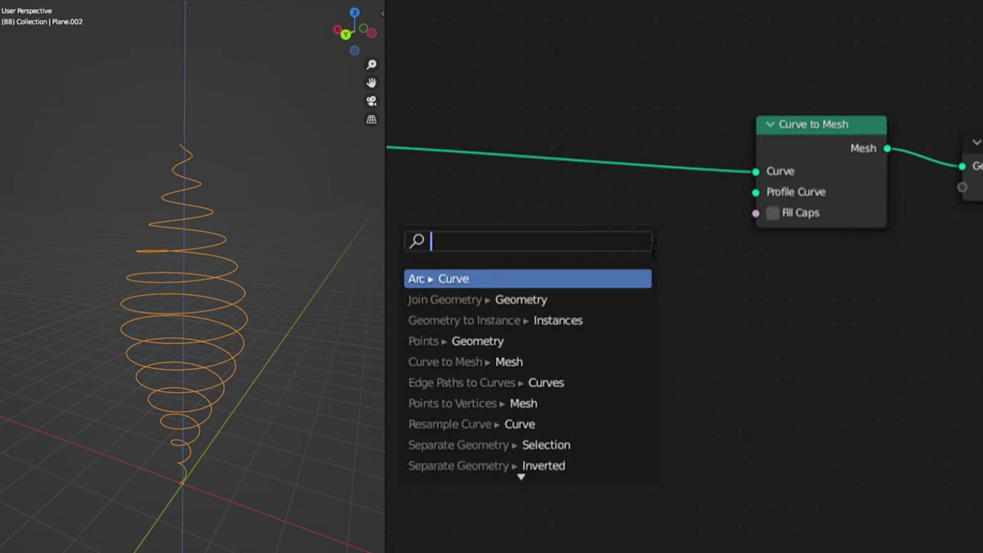
type("curve ci")
- Insert a Set Curve Radius node before Curve to Mesh and set its Radius to 0.035 m
type("et curv")
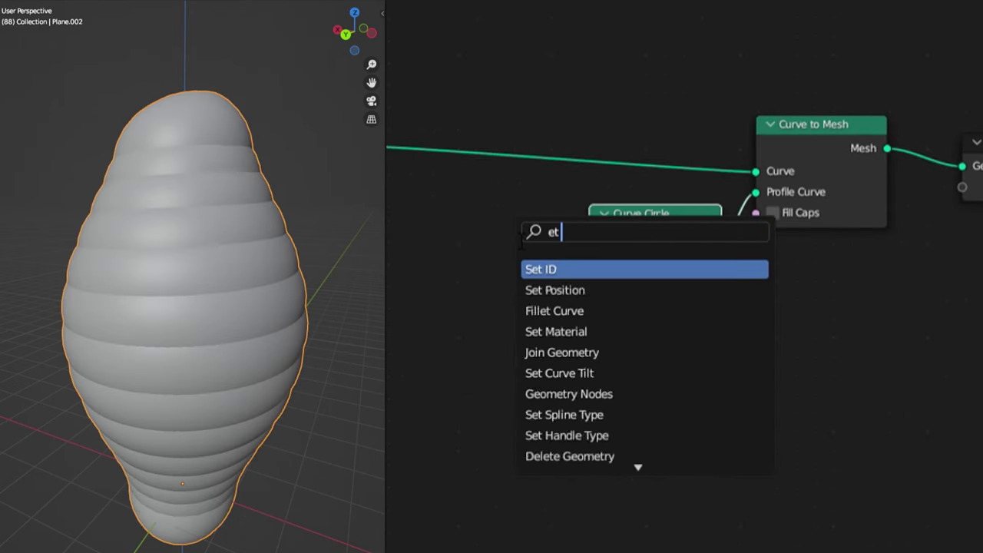
left_click(568, 311)
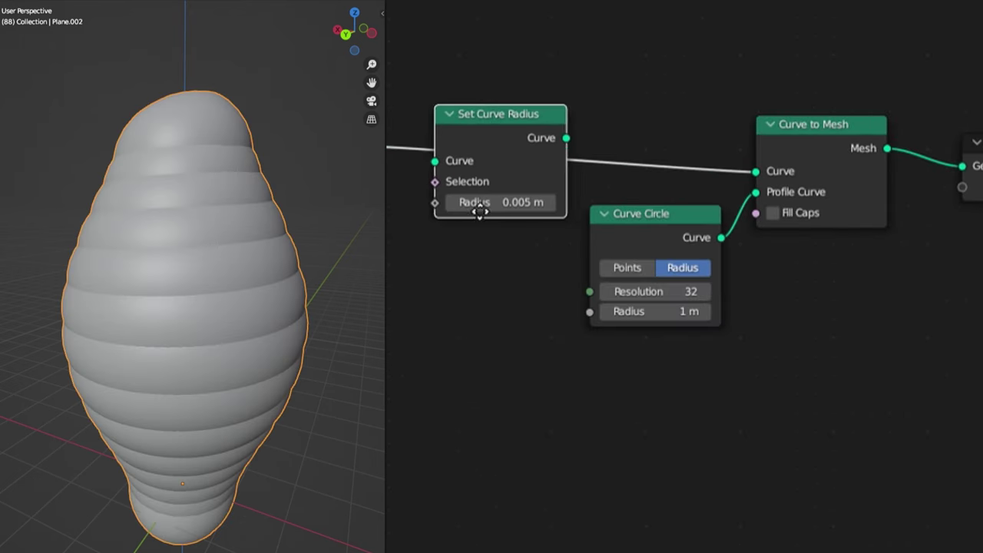
left_click(492, 215)
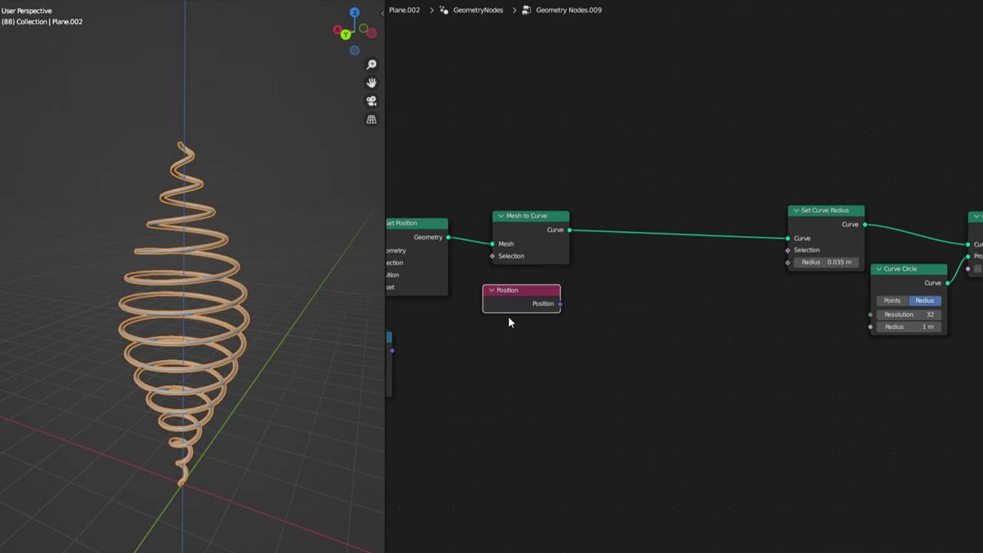
- Place a Position node below Mesh to Curve and add a Vector Math node beside it
left_click(511, 320)
scroll(571, 324, "up", 3)
middle_click_drag(571, 326, 635, 314)
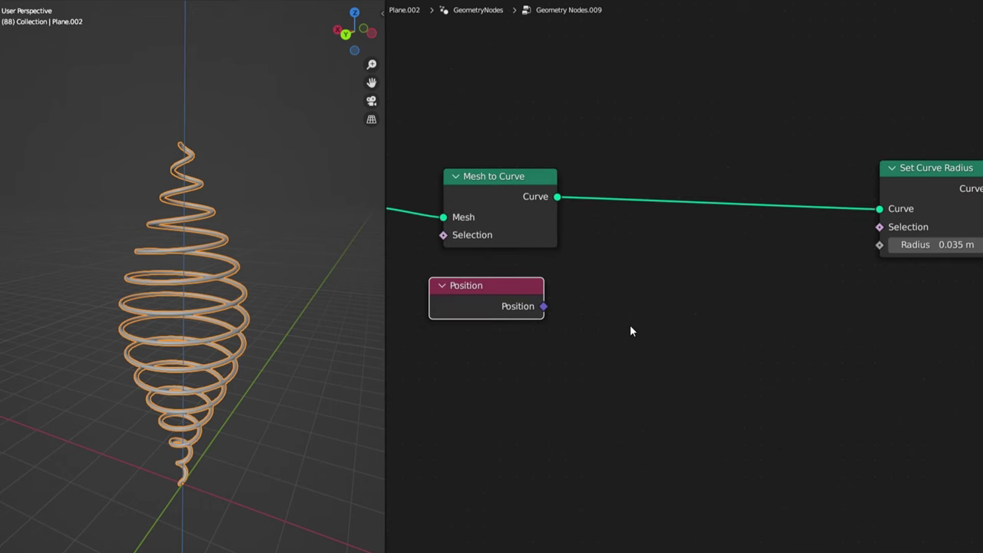
key("shift+a")
left_click(603, 282)
type("vector m")
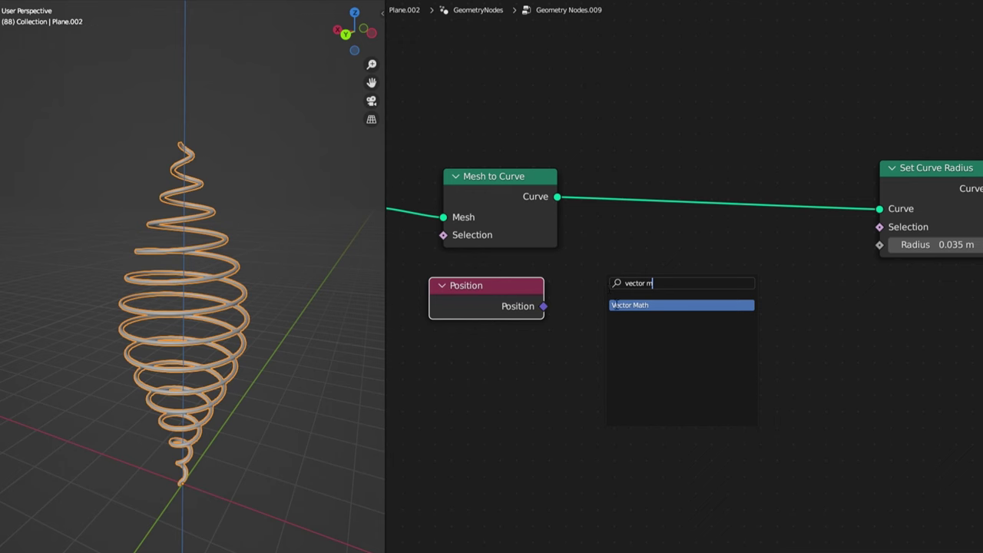
left_click(615, 304)
left_click(592, 311)
- Set the Vector Math node to Length and wire Position through it into Set Curve Radius's Radius
left_click(609, 327)
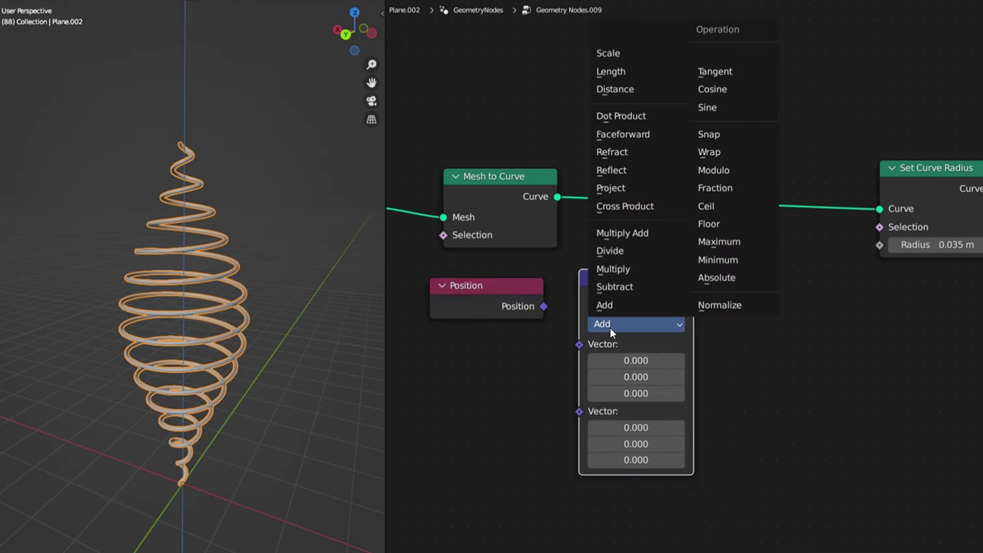
left_click(610, 70)
left_click_drag(543, 306, 579, 342)
left_click_drag(881, 254, 879, 244)
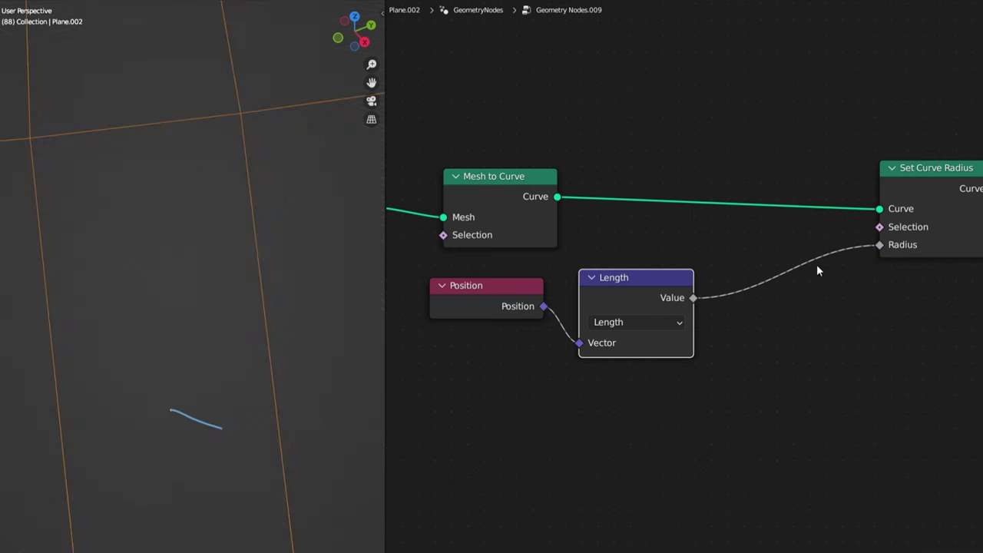
- Duplicate the Length node, change the copy to Multiply by (1, 1, 0) and insert it between Position and Length
key("shift+d")
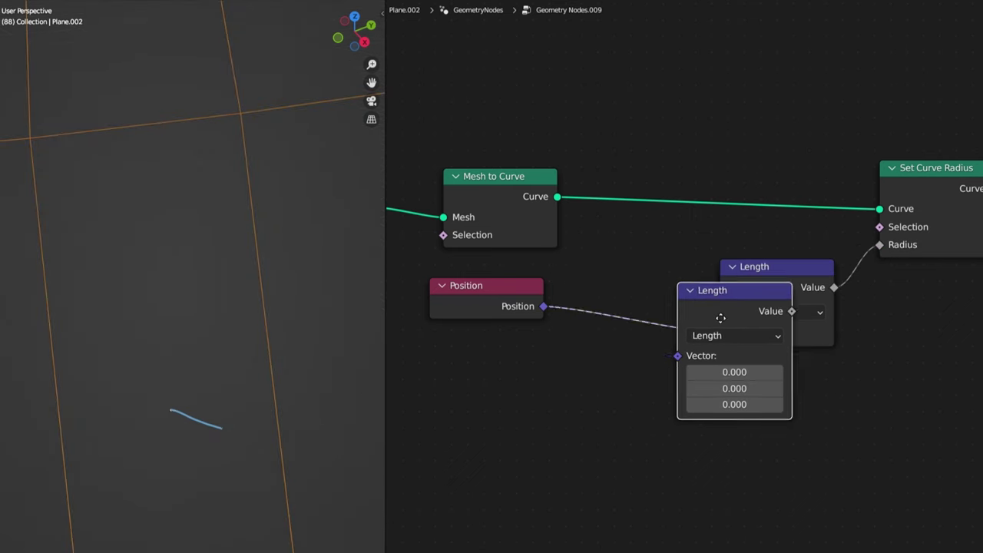
left_click(579, 371)
left_click(579, 392)
left_click(579, 337)
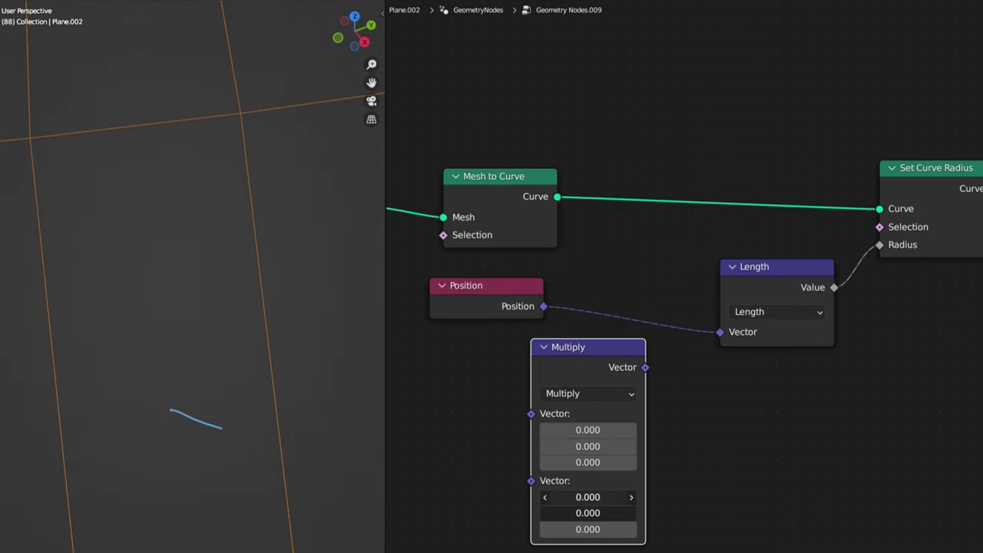
key("Return")
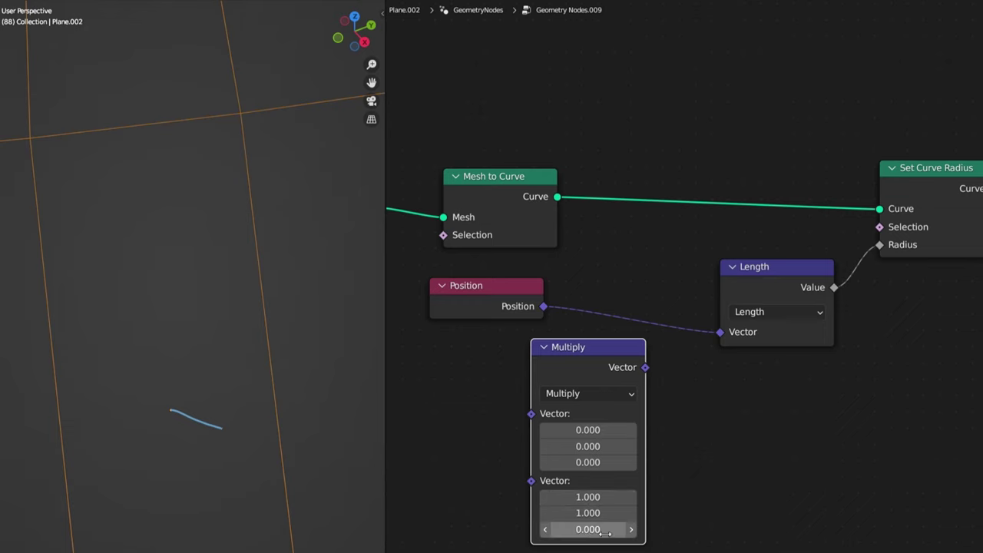
left_click_drag(594, 360, 670, 294)
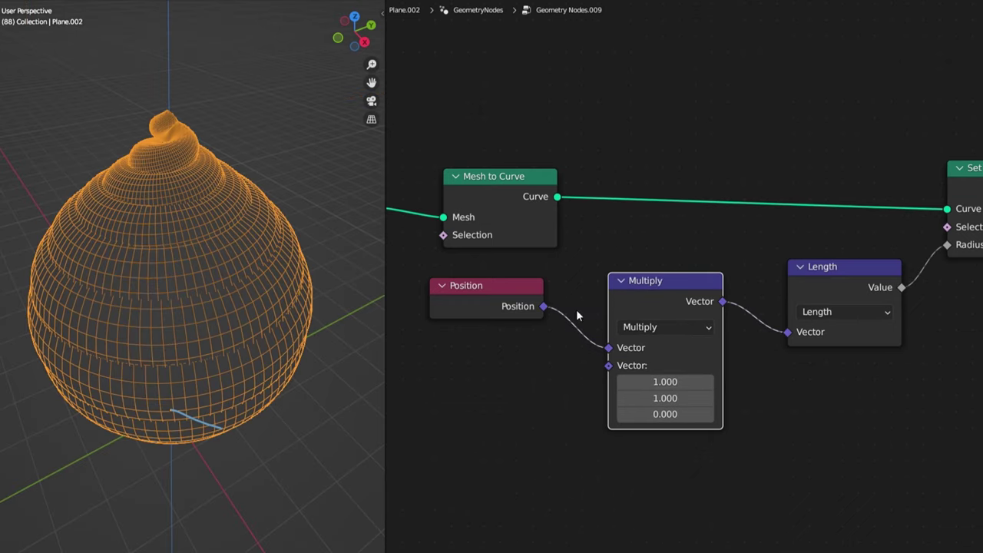
- Set the vector Multiply's X and Y factors to 0.100, deselect the spiral and inspect its tapered thickness up close
left_click_drag(665, 382, 577, 399)
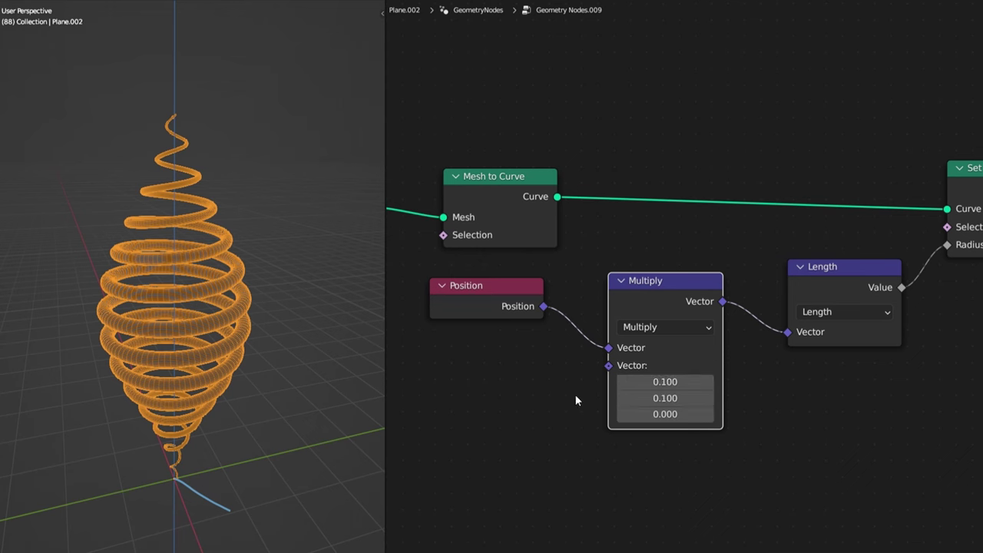
left_click(314, 416)
left_click(357, 0)
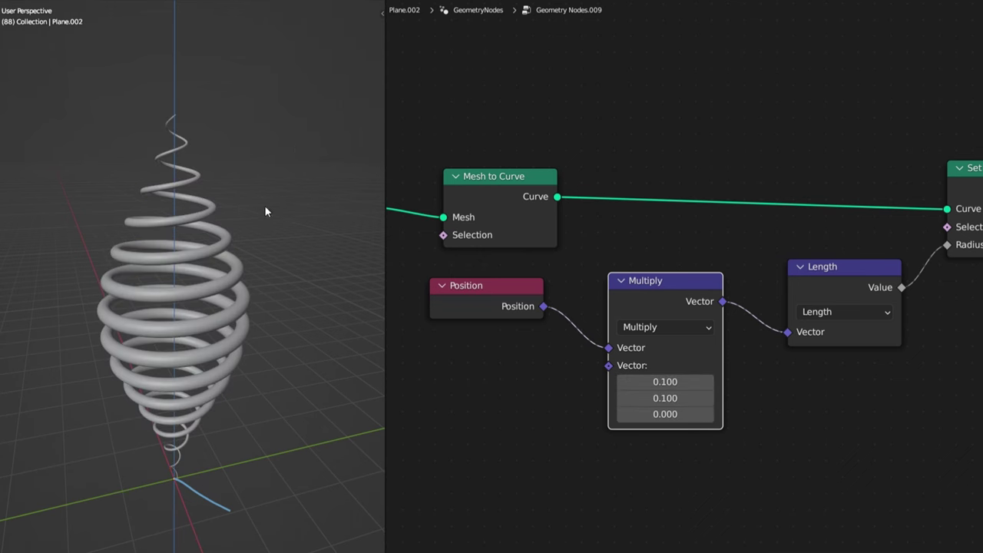
middle_click_drag(264, 206, 203, 192)
scroll(239, 136, "up", 3)
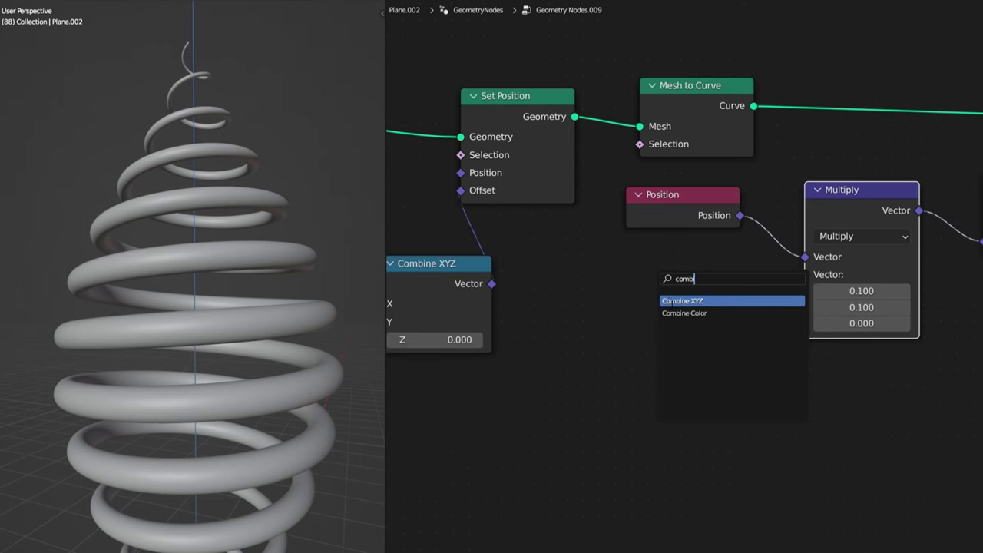
- Connect a new Combine XYZ node with X and Y at 0.100 to Multiply's second Vector and expose X as a group input
left_click(669, 301)
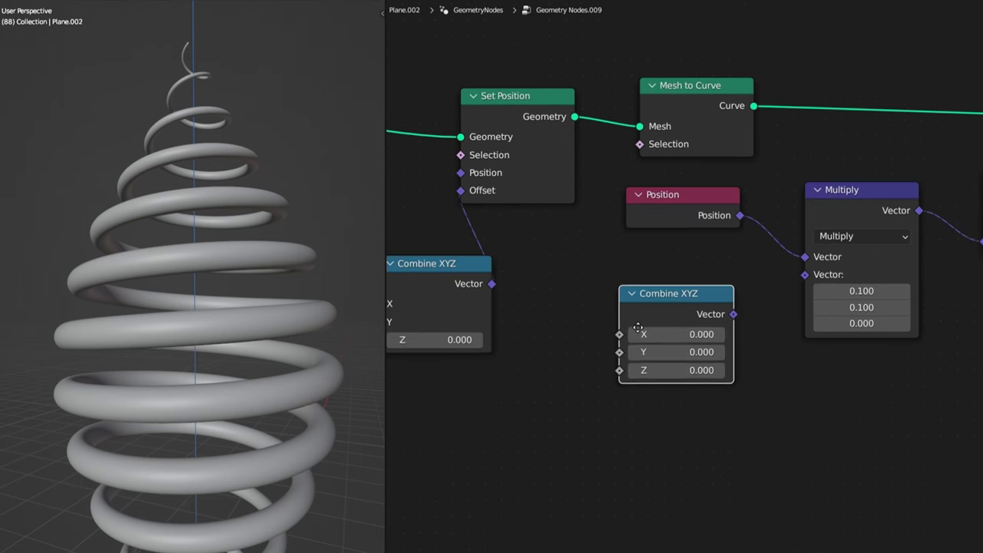
left_click_drag(726, 300, 804, 274)
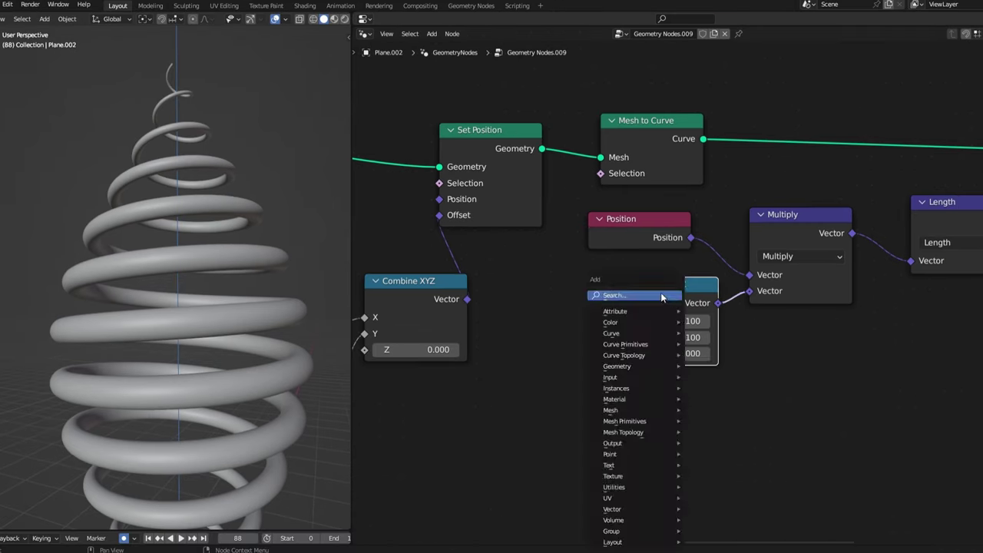
left_click_drag(631, 318, 658, 314)
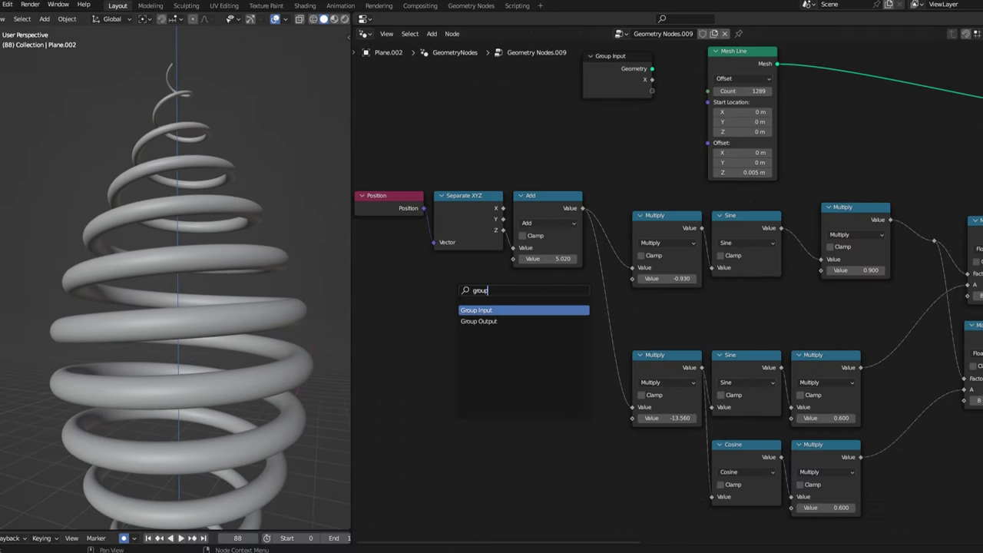
- Add a Group Input node and expose the second Value of the -13.560 Multiply, the 0.900 Multiply and the 0.600 Multiply after the lower Sine
left_click(515, 309)
left_click(442, 323)
left_click_drag(476, 335, 632, 418)
left_click_drag(476, 368, 824, 270)
middle_click_drag(640, 474, 612, 422)
left_click_drag(449, 326, 763, 364)
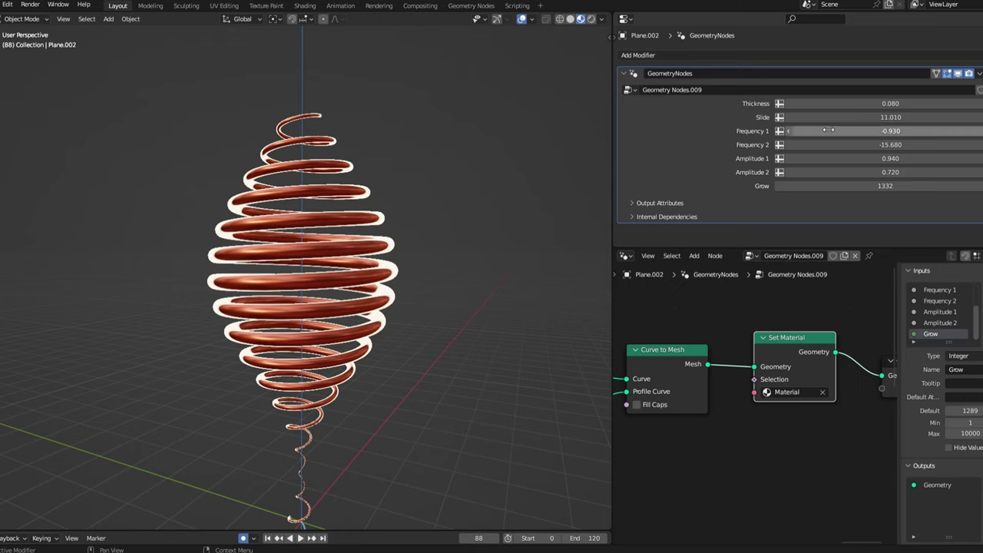
- Set the modifier's Frequency 1 to -1.910, Frequency 2 to -15.810, Amplitude 1 to 0.560 and Amplitude 2 to 0.500
left_click_drag(845, 130, 910, 146)
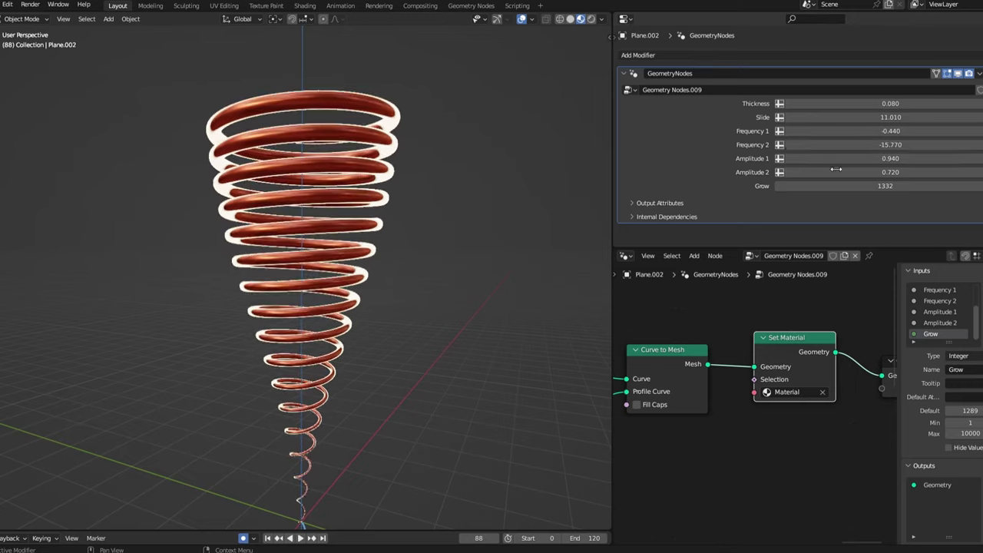
mouse_move(835, 170)
left_mouse_down()
mouse_move(856, 171)
mouse_move(818, 170)
left_mouse_up()
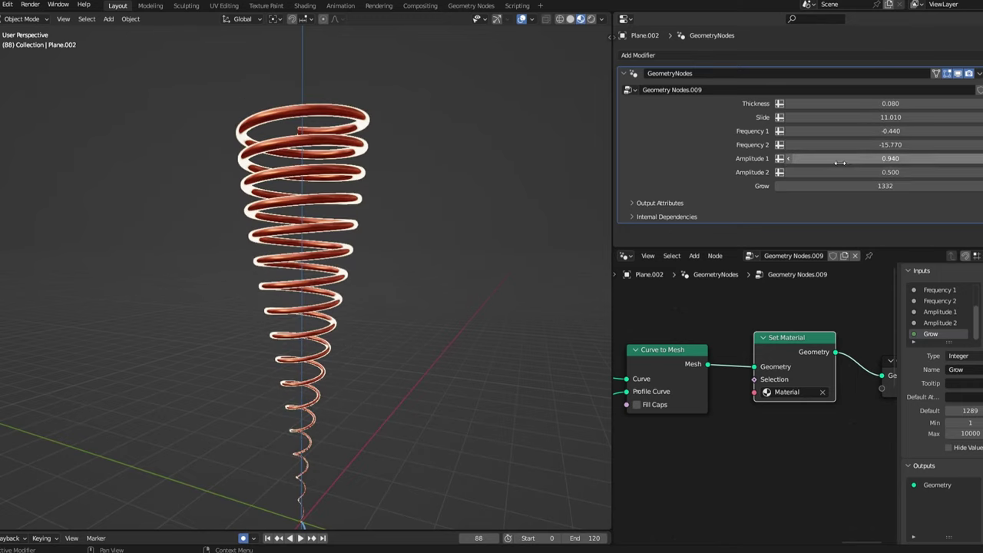
left_click_drag(883, 158, 844, 158)
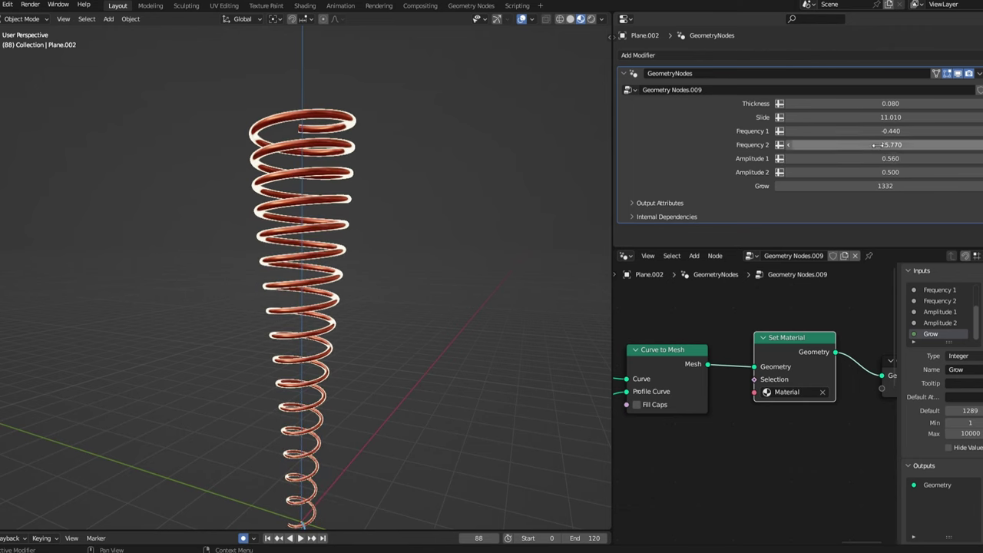
left_click_drag(874, 144, 814, 144)
left_click_drag(875, 131, 826, 130)
- Set the Mesh Line node's Z offset to 0.075 m
scroll(722, 332, "down", 10)
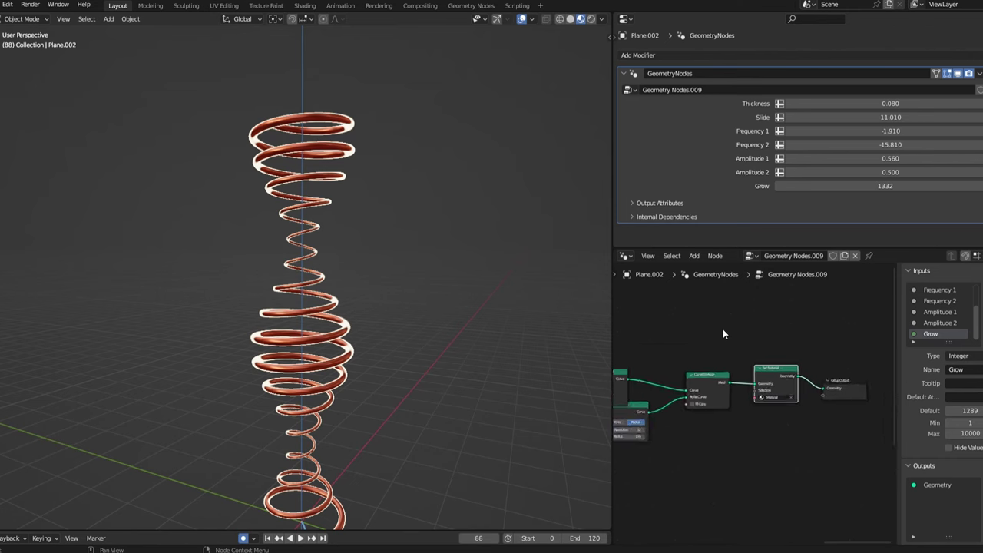
middle_click_drag(690, 338, 662, 324)
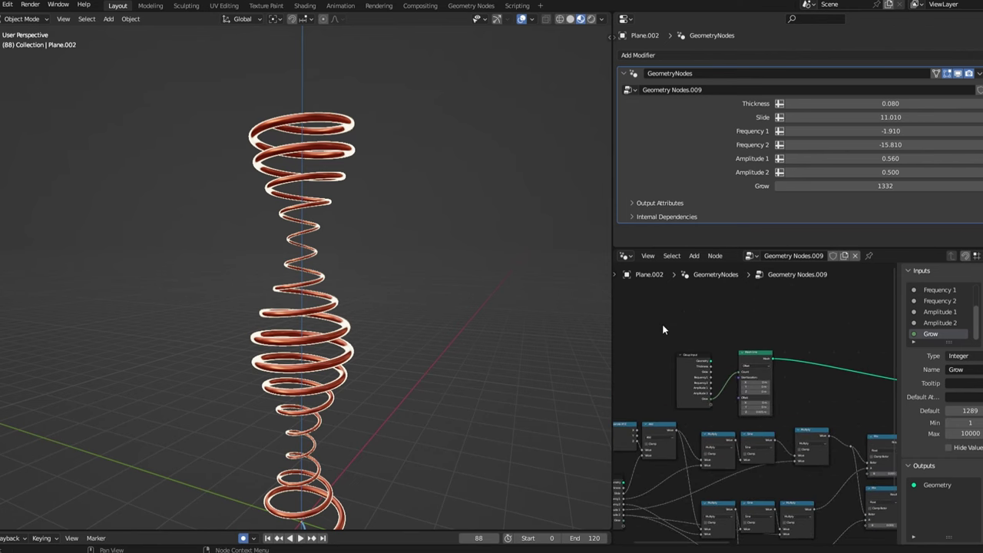
scroll(727, 404, "up", 6)
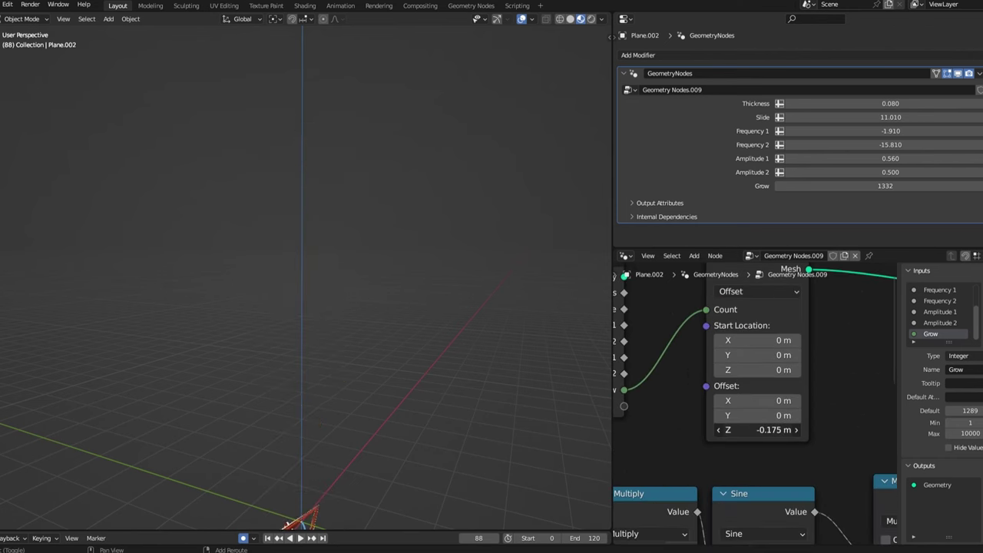
left_click_drag(760, 430, 775, 429)
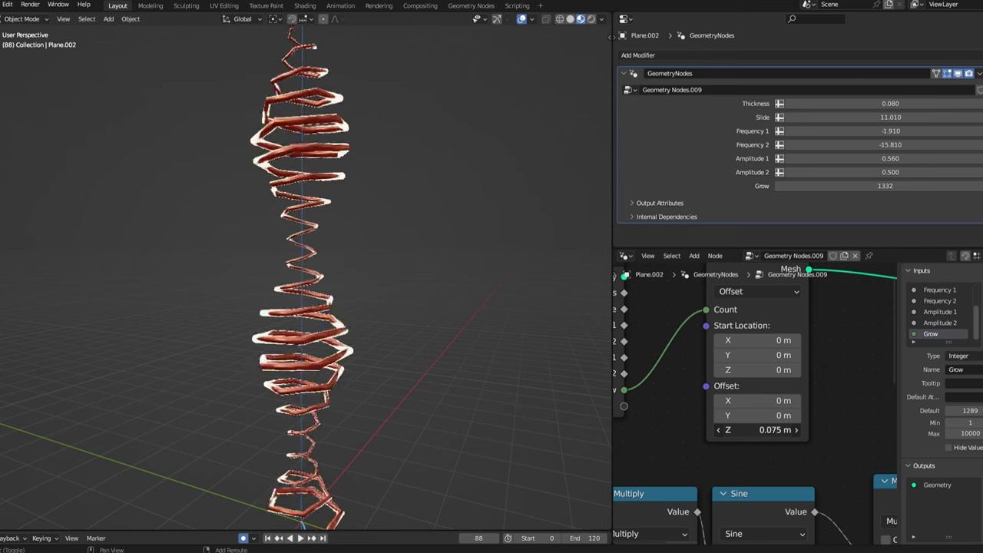